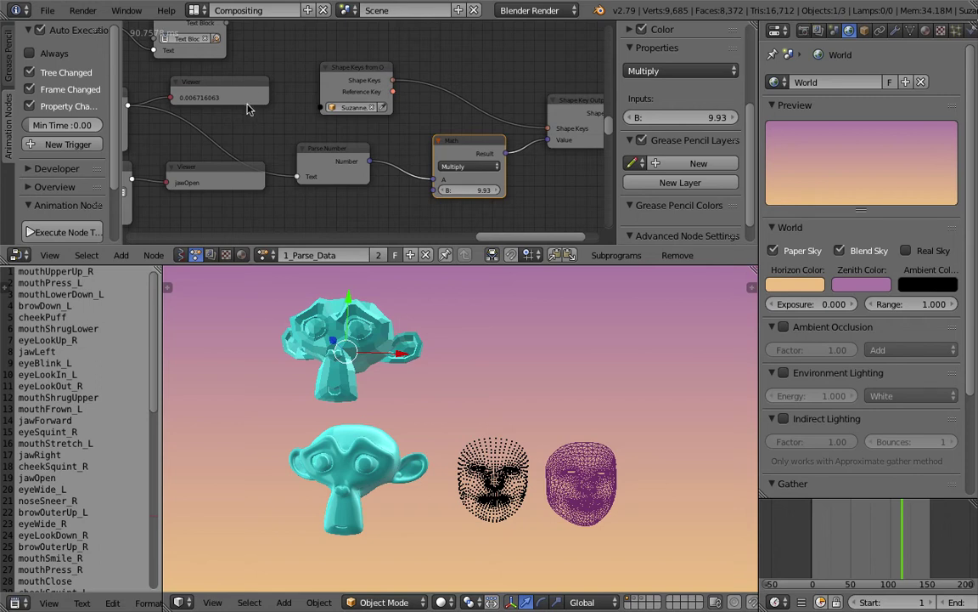
Hide the node editor's properties sidebar and tool shelf so the node tree gets the full width
{"action": "scroll", "coordinate": [573, 399], "scroll_direction": "up", "scroll_amount": 1}
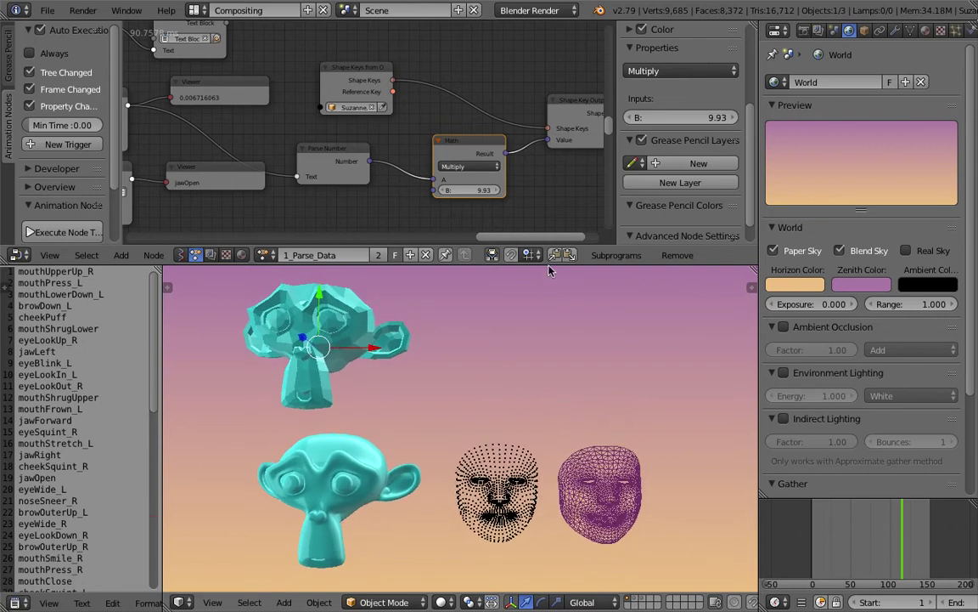
{"action": "left_click_drag", "start_coordinate": [548, 265], "coordinate": [549, 253]}
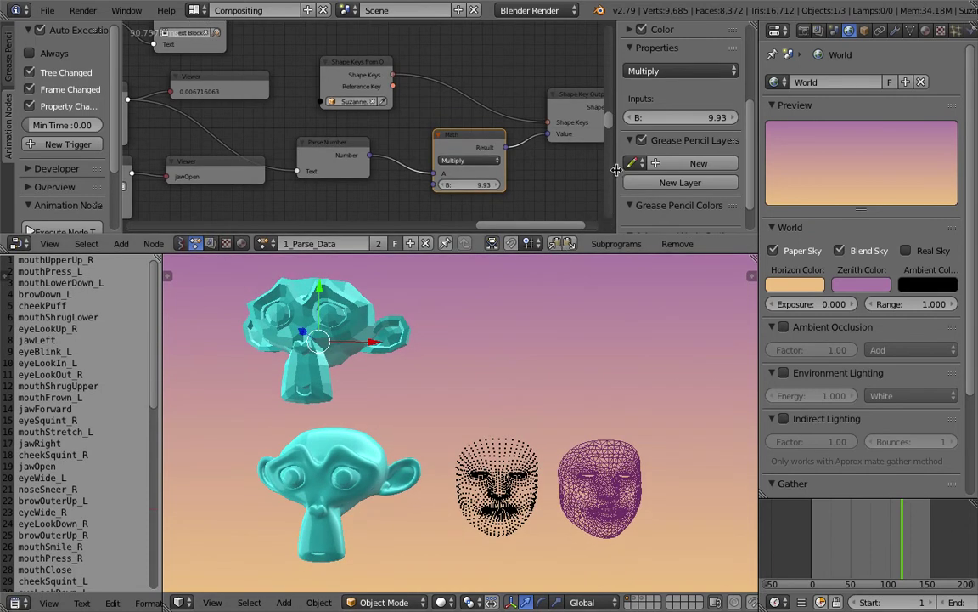
{"action": "key", "text": "n"}
{"action": "scroll", "coordinate": [440, 145], "scroll_direction": "down", "scroll_amount": 4}
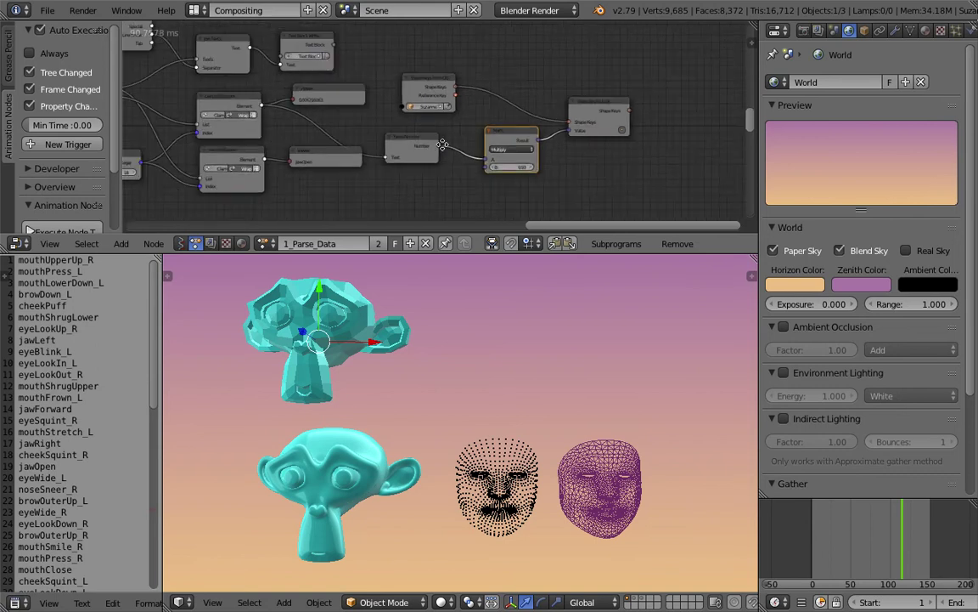
{"action": "middle_click_drag", "start_coordinate": [441, 145], "coordinate": [501, 158]}
{"action": "scroll", "coordinate": [450, 157], "scroll_direction": "down", "scroll_amount": 1}
{"action": "scroll", "coordinate": [499, 157], "scroll_direction": "down", "scroll_amount": 2}
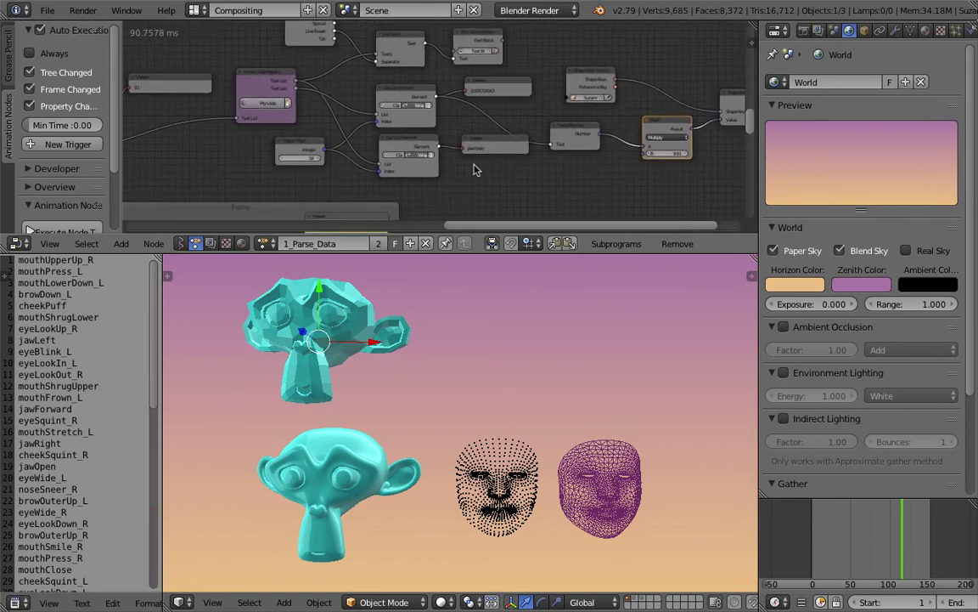
{"action": "scroll", "coordinate": [425, 153], "scroll_direction": "left", "scroll_amount": 1, "text": "ctrl"}
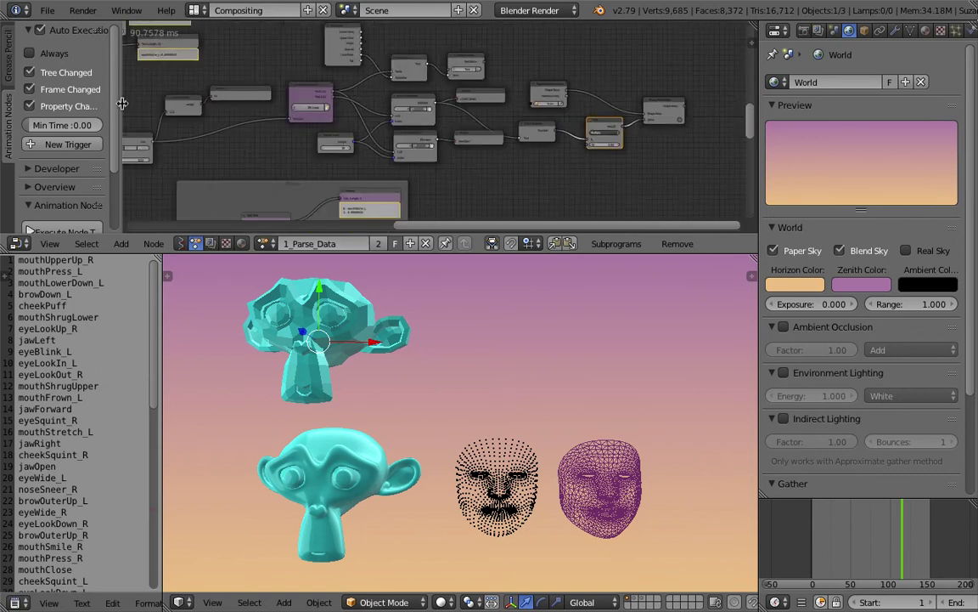
{"action": "key", "text": "t"}
{"action": "scroll", "coordinate": [399, 140], "scroll_direction": "down", "scroll_amount": 1}
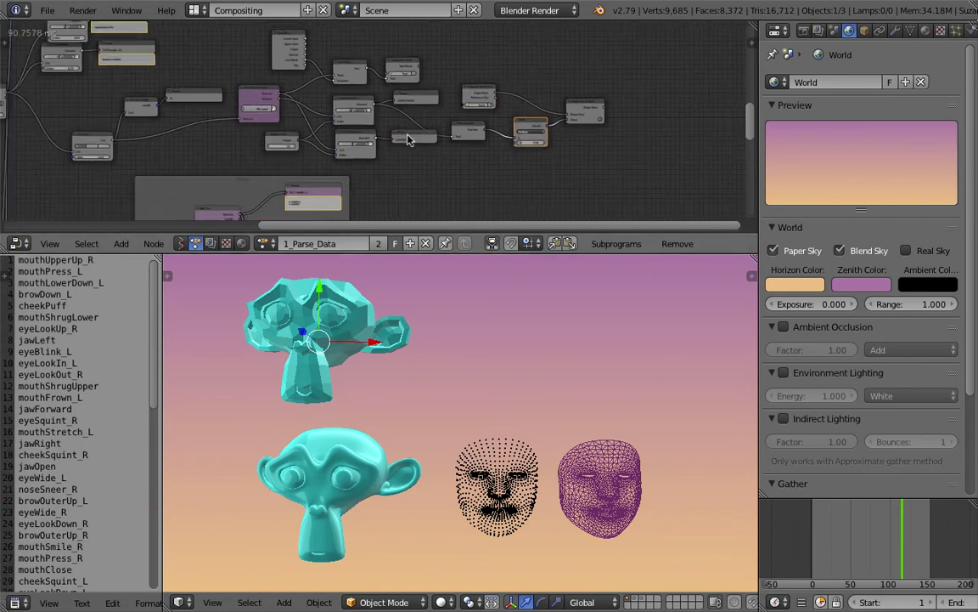
{"action": "scroll", "coordinate": [437, 153], "scroll_direction": "left", "scroll_amount": 1, "text": "ctrl"}
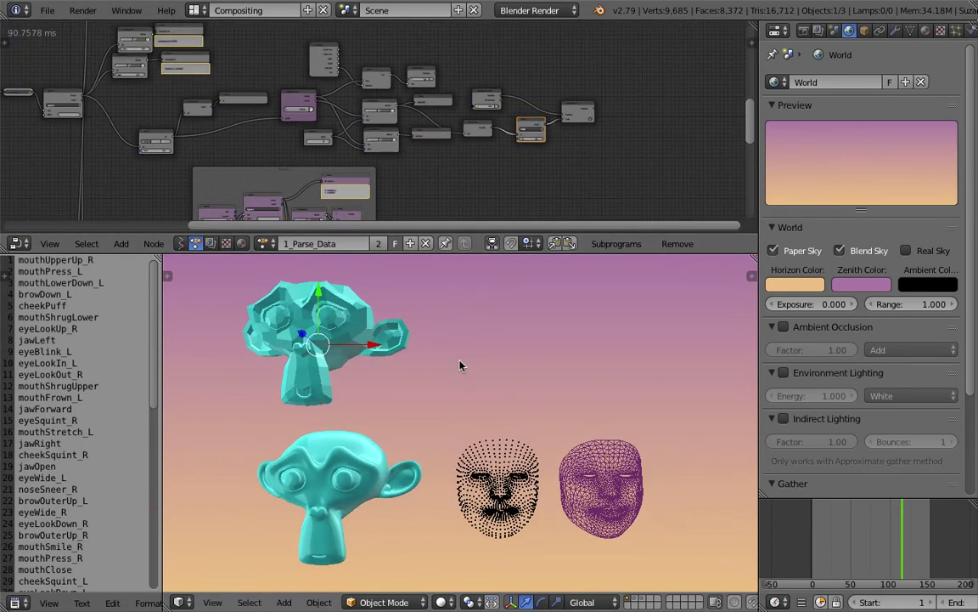
Enlarge the node editor downward over the 3D viewport and widen the text editor listing the face shape names
{"action": "scroll", "coordinate": [492, 387], "scroll_direction": "up", "scroll_amount": 3}
{"action": "middle_click_drag", "start_coordinate": [517, 406], "coordinate": [506, 371], "text": "shift"}
{"action": "scroll", "coordinate": [501, 373], "scroll_direction": "down", "scroll_amount": 2}
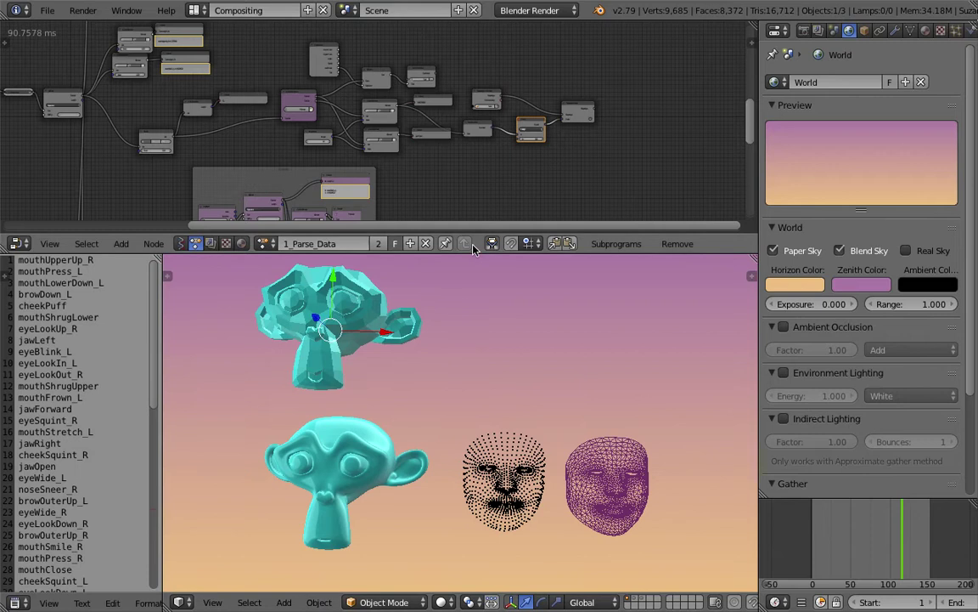
{"action": "left_click_drag", "start_coordinate": [429, 252], "coordinate": [490, 348]}
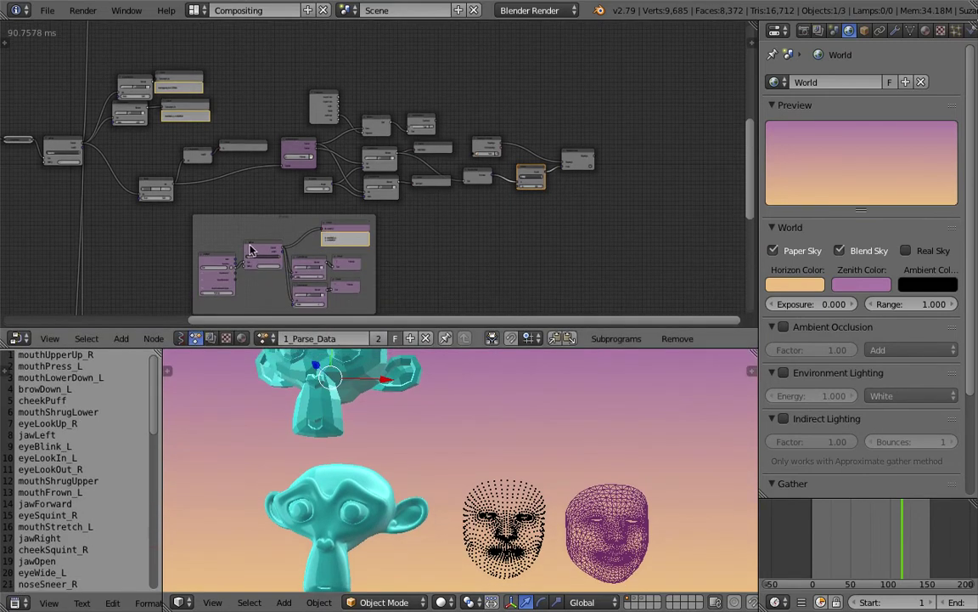
{"action": "middle_click_drag", "start_coordinate": [233, 212], "coordinate": [387, 193]}
{"action": "scroll", "coordinate": [255, 206], "scroll_direction": "down", "scroll_amount": 3}
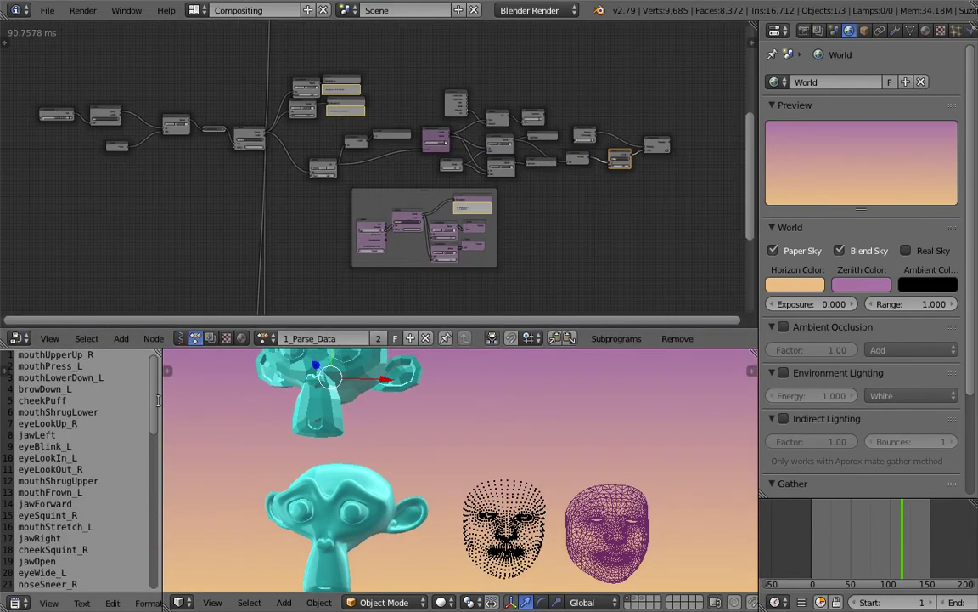
{"action": "left_click_drag", "start_coordinate": [160, 397], "coordinate": [197, 397]}
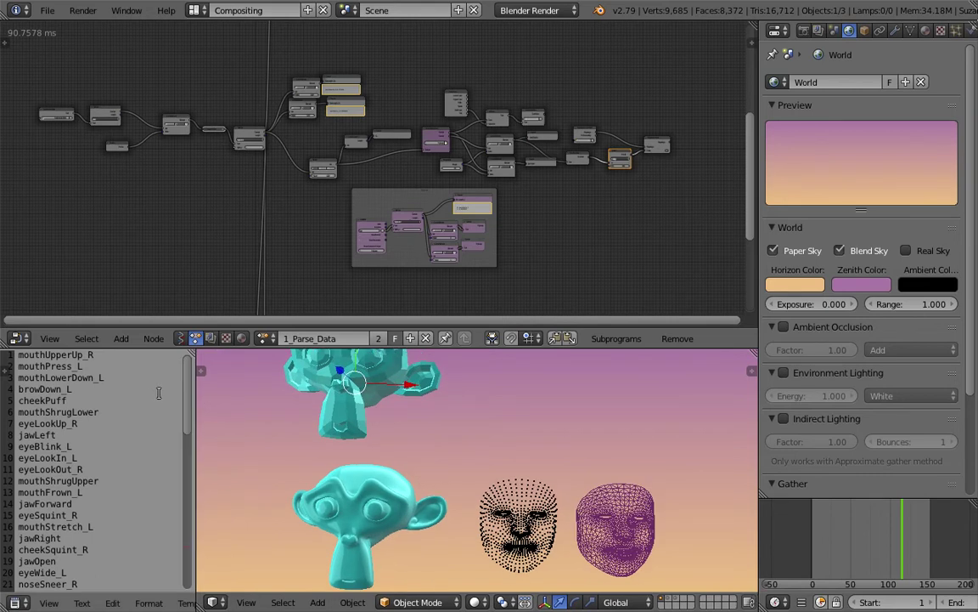
Examine the 1_Parse_Data node tree, from the fanned-out nodes feeding the green node to the main parsing chain
{"action": "left_click_drag", "start_coordinate": [73, 388], "coordinate": [74, 446]}
{"action": "middle_click_drag", "start_coordinate": [212, 180], "coordinate": [223, 272]}
{"action": "scroll", "coordinate": [371, 161], "scroll_direction": "up", "scroll_amount": 2}
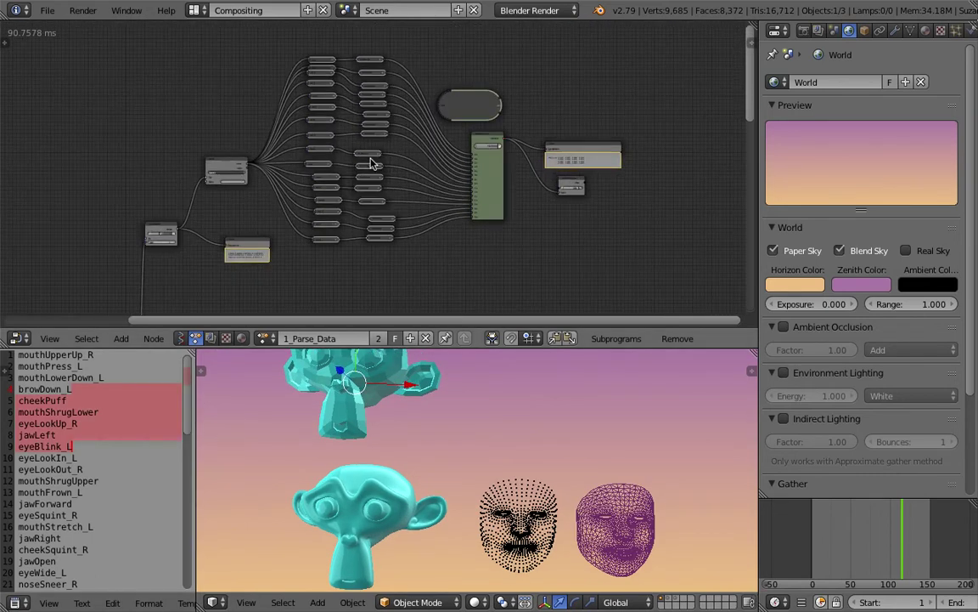
{"action": "middle_click_drag", "start_coordinate": [372, 143], "coordinate": [381, 141]}
{"action": "scroll", "coordinate": [377, 146], "scroll_direction": "left", "scroll_amount": 2, "text": "ctrl"}
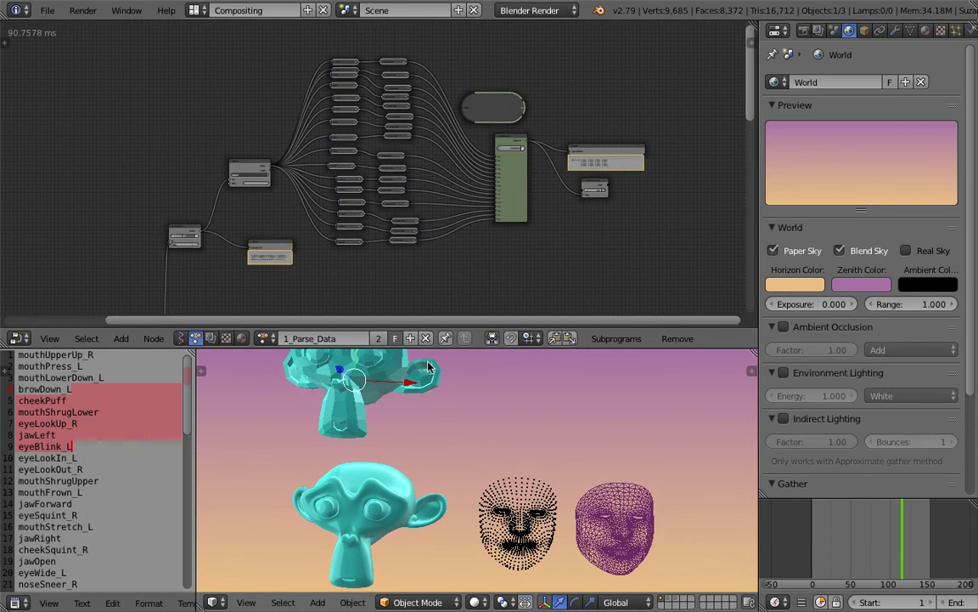
{"action": "middle_click_drag", "start_coordinate": [399, 239], "coordinate": [405, 248]}
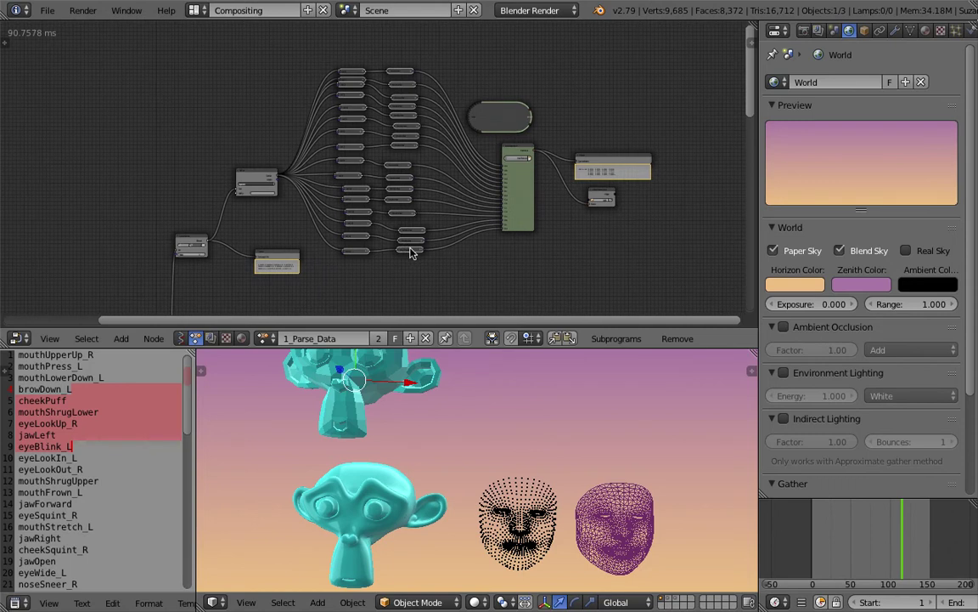
{"action": "middle_click_drag", "start_coordinate": [476, 273], "coordinate": [436, 141]}
{"action": "middle_click_drag", "start_coordinate": [389, 216], "coordinate": [410, 121]}
{"action": "middle_click_drag", "start_coordinate": [396, 301], "coordinate": [410, 205]}
{"action": "middle_click_drag", "start_coordinate": [410, 258], "coordinate": [405, 296]}
Select the dotted face mesh and deselect all objects, keeping both face meshes in close view
{"action": "scroll", "coordinate": [528, 491], "scroll_direction": "up", "scroll_amount": 2}
{"action": "scroll", "coordinate": [528, 490], "scroll_direction": "up", "scroll_amount": 2}
{"action": "right_click", "coordinate": [512, 474]}
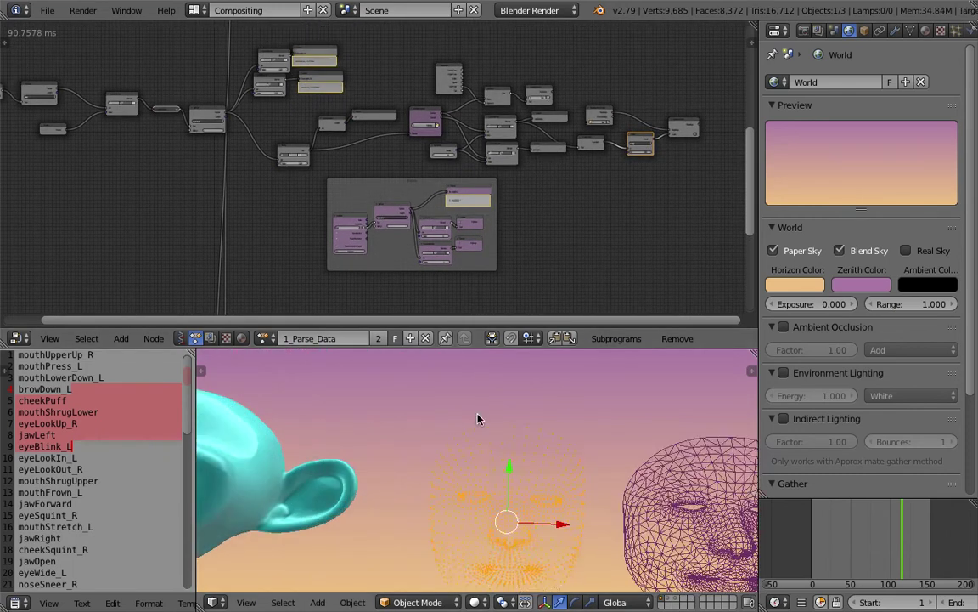
{"action": "middle_click_drag", "start_coordinate": [481, 417], "coordinate": [360, 362]}
{"action": "key", "text": "a"}
{"action": "scroll", "coordinate": [504, 455], "scroll_direction": "up", "scroll_amount": 2}
{"action": "scroll", "coordinate": [503, 442], "scroll_direction": "down", "scroll_amount": 1}
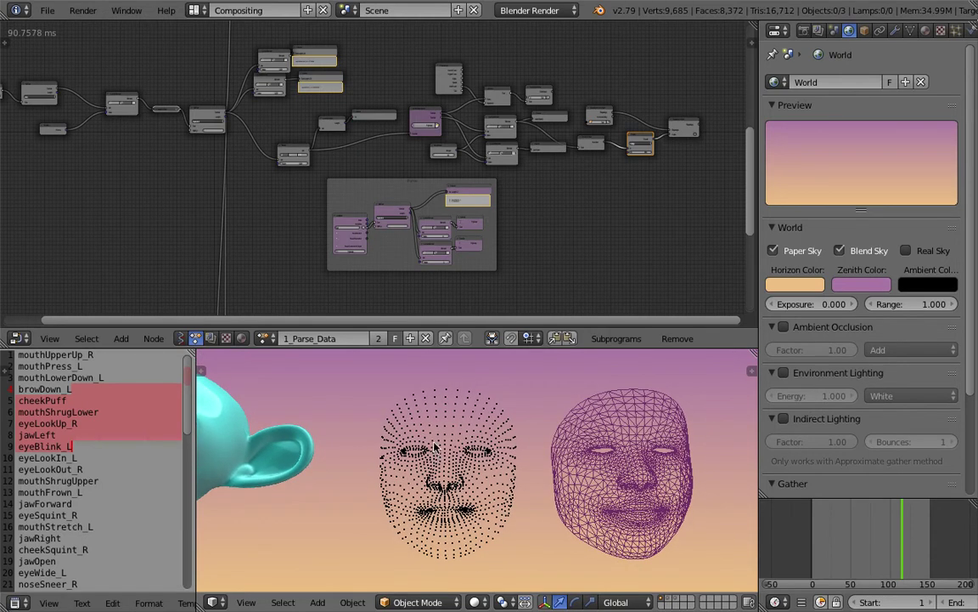
Read through the list of face shape names in the text editor down to its last entry
{"action": "middle_click_drag", "start_coordinate": [286, 246], "coordinate": [341, 228]}
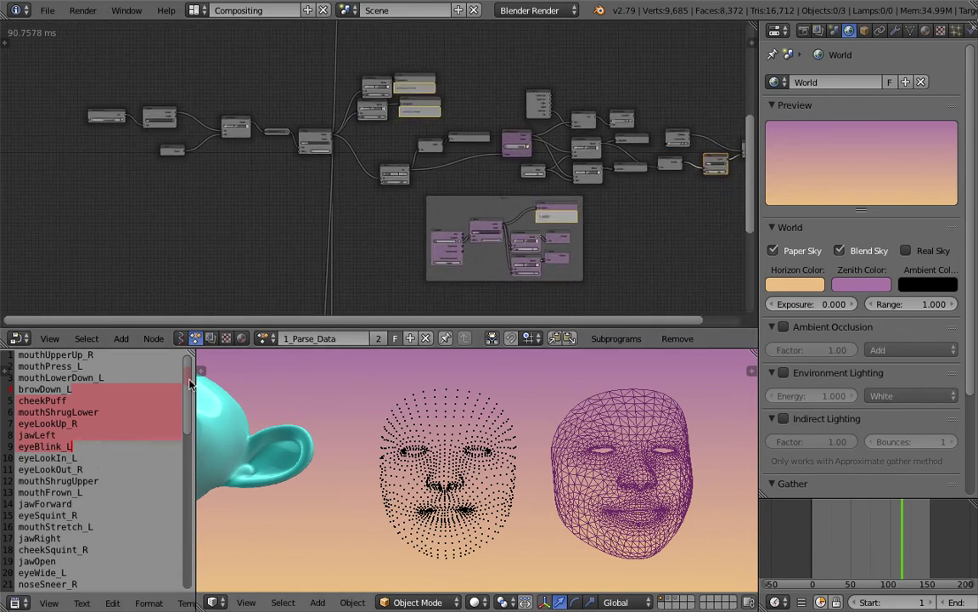
{"action": "scroll", "coordinate": [171, 371], "scroll_direction": "down", "scroll_amount": 10}
{"action": "left_click_drag", "start_coordinate": [194, 515], "coordinate": [188, 366]}
{"action": "left_click_drag", "start_coordinate": [125, 374], "coordinate": [121, 441]}
{"action": "scroll", "coordinate": [121, 437], "scroll_direction": "down", "scroll_amount": 9}
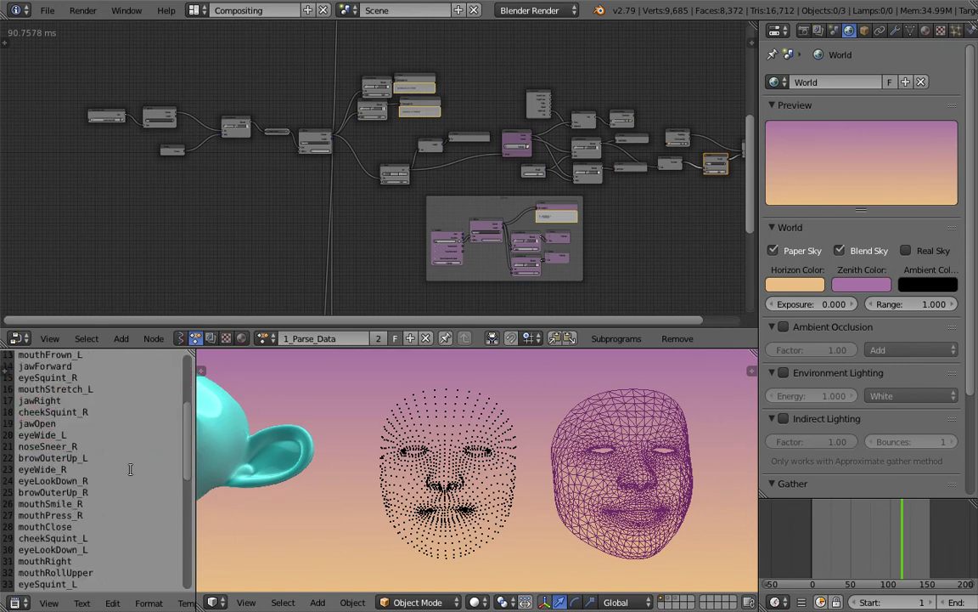
{"action": "scroll", "coordinate": [131, 478], "scroll_direction": "down", "scroll_amount": 1}
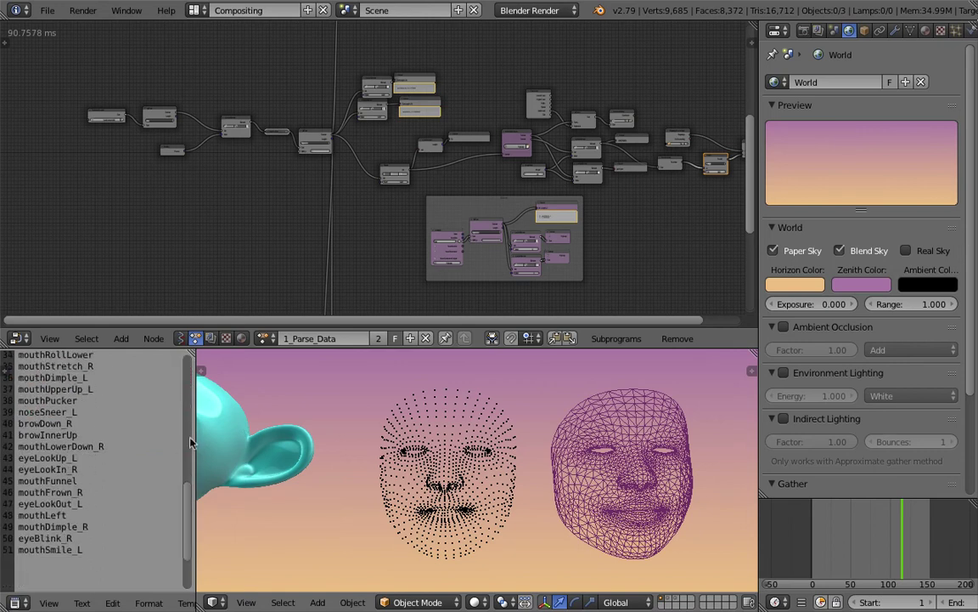
Widen the text editor slightly and return to the start of the face shape name list
{"action": "left_click_drag", "start_coordinate": [197, 435], "coordinate": [209, 435]}
{"action": "scroll", "coordinate": [167, 434], "scroll_direction": "up", "scroll_amount": 7}
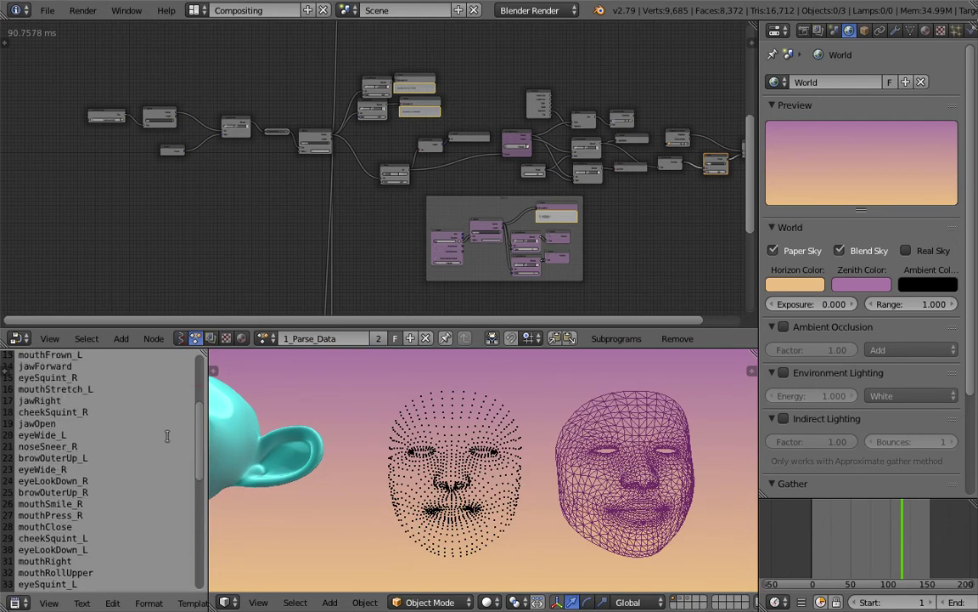
{"action": "scroll", "coordinate": [149, 392], "scroll_direction": "up", "scroll_amount": 4}
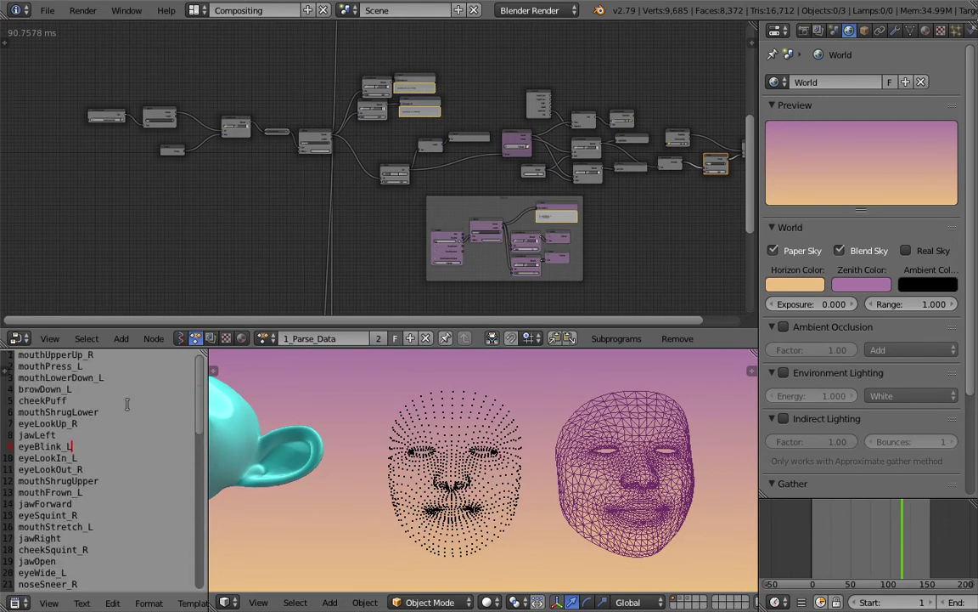
Review the brow, mouth, eye and jaw names in the text list, starting at mouthLowerDown_L
{"action": "left_click_drag", "start_coordinate": [18, 377], "coordinate": [71, 419]}
{"action": "left_click", "coordinate": [82, 437]}
{"action": "scroll", "coordinate": [86, 445], "scroll_direction": "down", "scroll_amount": 4}
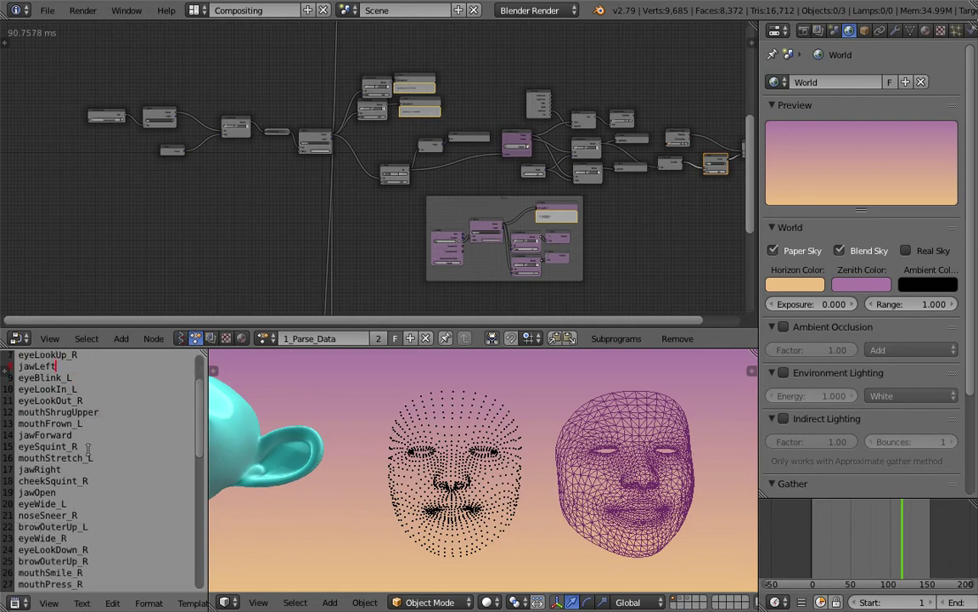
{"action": "scroll", "coordinate": [83, 424], "scroll_direction": "down", "scroll_amount": 2}
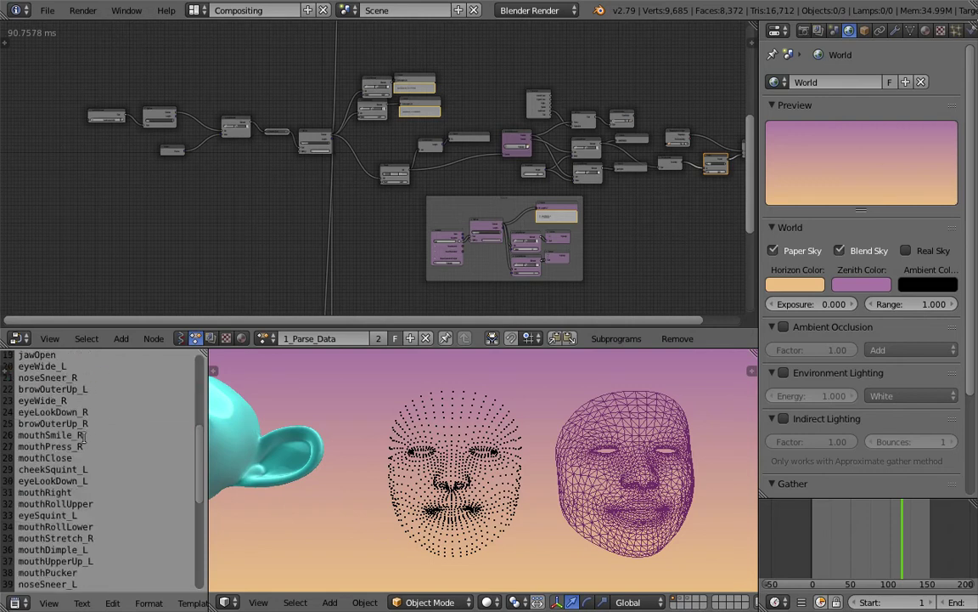
{"action": "scroll", "coordinate": [85, 436], "scroll_direction": "down", "scroll_amount": 2}
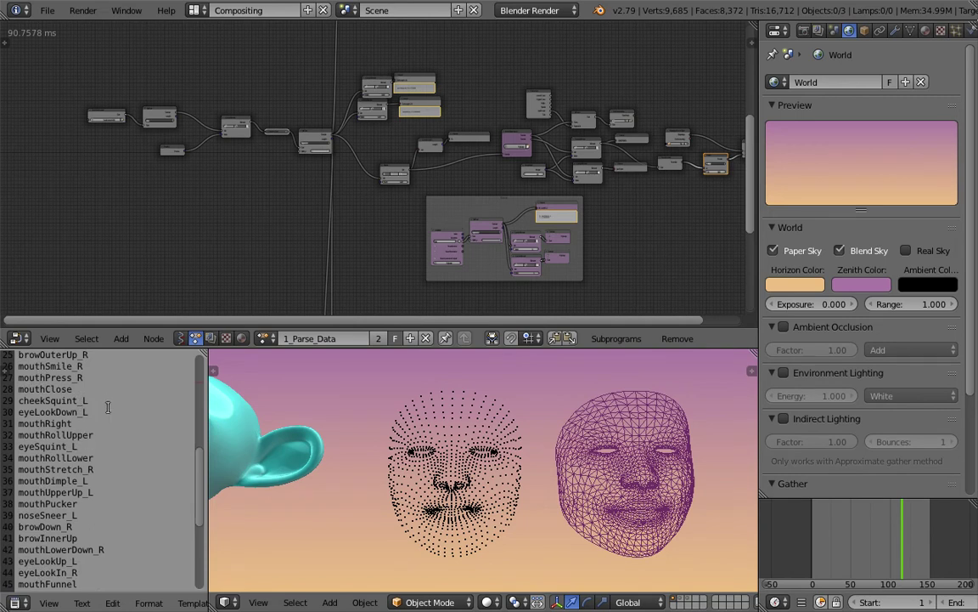
{"action": "scroll", "coordinate": [108, 407], "scroll_direction": "up", "scroll_amount": 8}
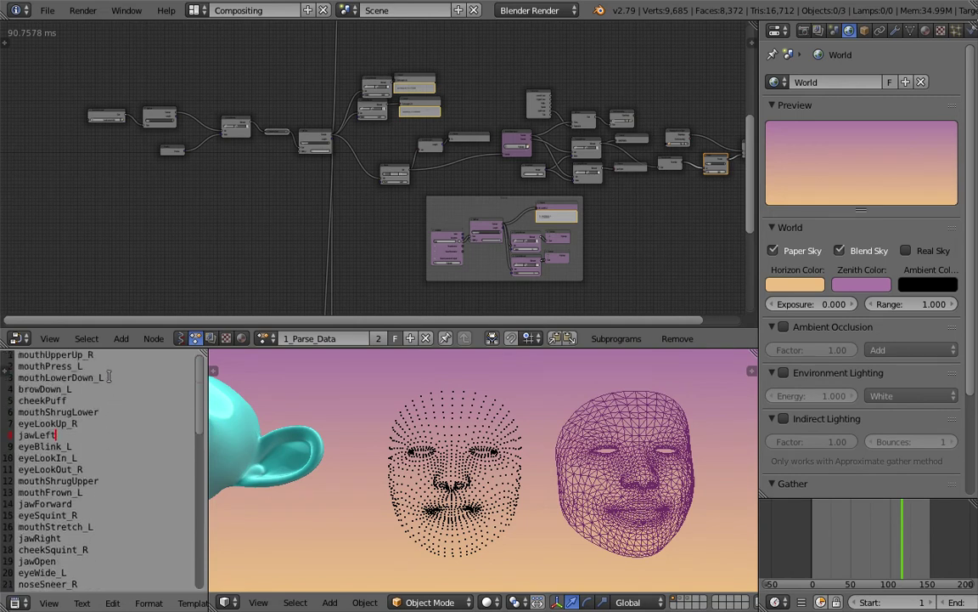
{"action": "scroll", "coordinate": [98, 401], "scroll_direction": "down", "scroll_amount": 4}
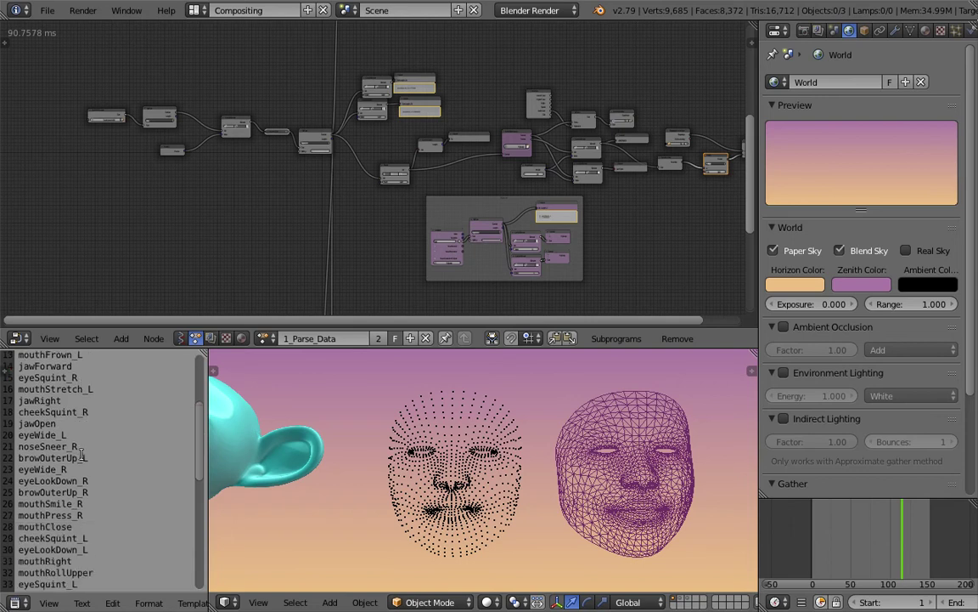
{"action": "scroll", "coordinate": [82, 448], "scroll_direction": "up", "scroll_amount": 3}
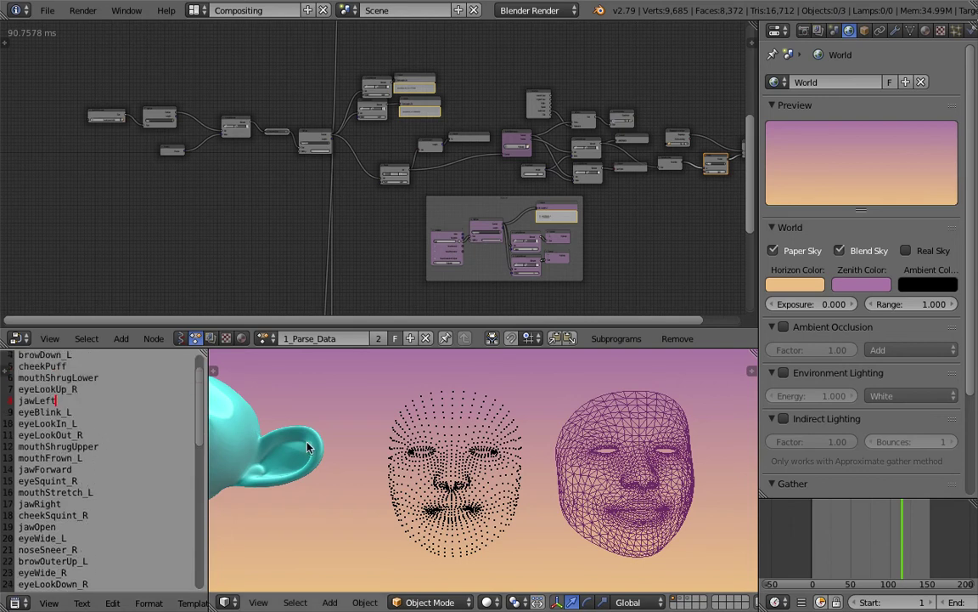
Show the smooth monkey head beside the faces and highlight the shape names from jawLeft to jawOpen in the text list
{"action": "middle_click_drag", "start_coordinate": [308, 447], "coordinate": [424, 434]}
{"action": "scroll", "coordinate": [451, 430], "scroll_direction": "down", "scroll_amount": 1}
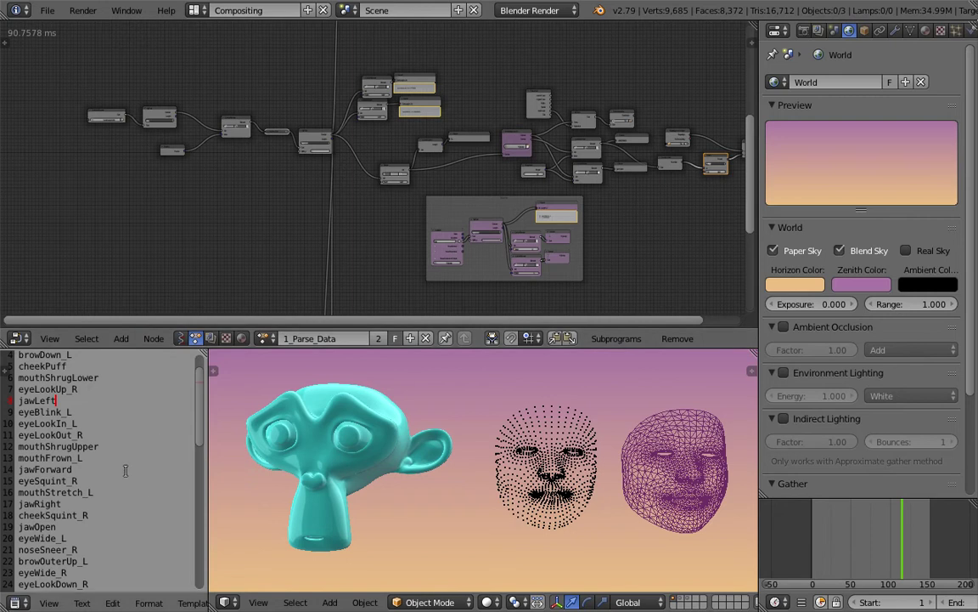
{"action": "key", "text": "shift+Down"}
{"action": "key", "text": "shift+Down"}
{"action": "key", "text": "shift+Down"}
{"action": "key", "text": "shift+Down"}
{"action": "key", "text": "shift+Down"}
{"action": "key", "text": "shift+Down"}
{"action": "key", "text": "shift+Down"}
{"action": "key", "text": "shift+Down"}
{"action": "key", "text": "shift+Down"}
{"action": "key", "text": "shift+Down"}
{"action": "key", "text": "shift+Down"}
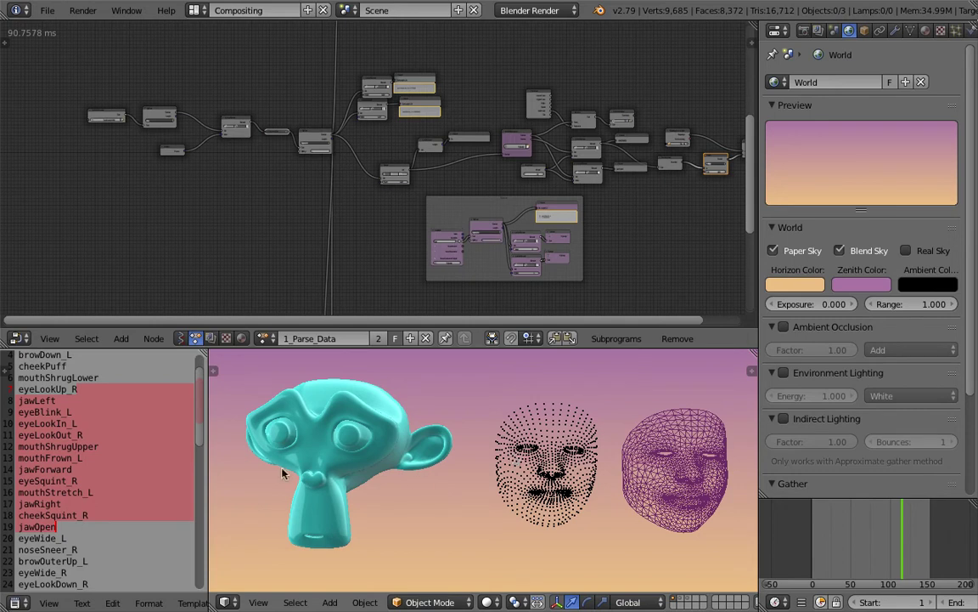
{"action": "left_click", "coordinate": [144, 399]}
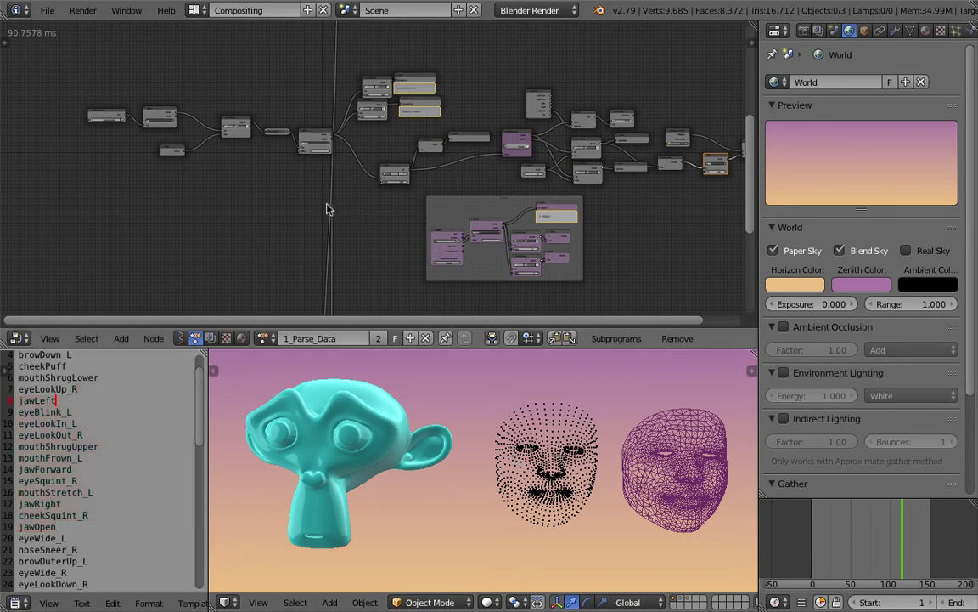
Spread out the start of the node tree by moving the Text Block Reader, Split Text and Frame output nodes leftward
{"action": "middle_click_drag", "start_coordinate": [327, 207], "coordinate": [297, 210]}
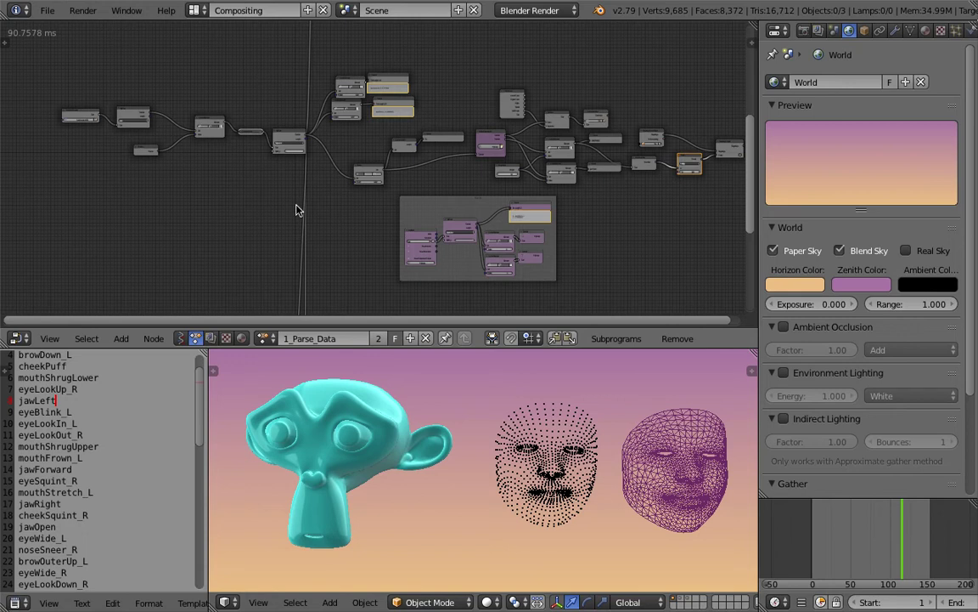
{"action": "middle_click_drag", "start_coordinate": [264, 190], "coordinate": [313, 205]}
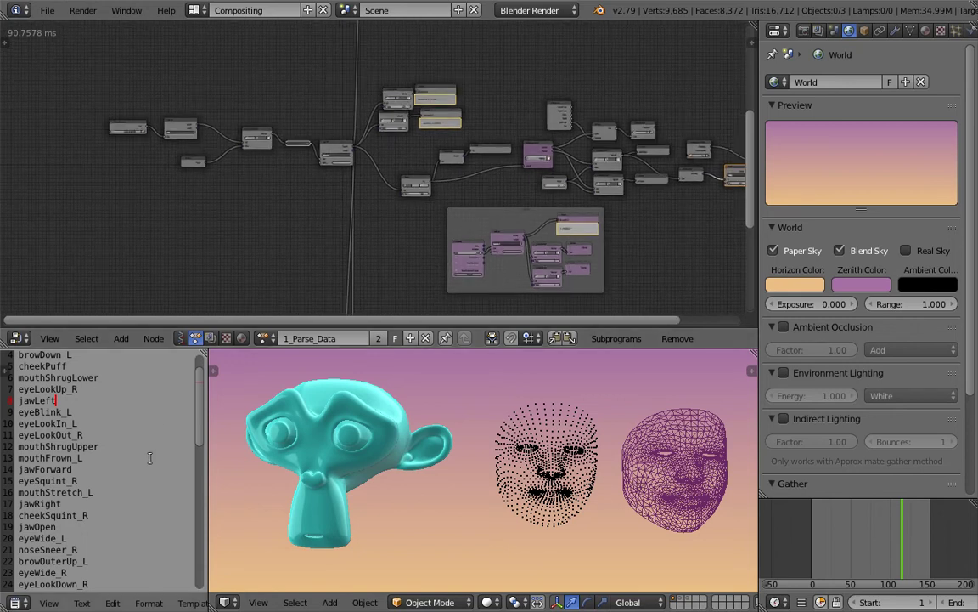
{"action": "middle_click_drag", "start_coordinate": [295, 93], "coordinate": [345, 146]}
{"action": "scroll", "coordinate": [347, 148], "scroll_direction": "up", "scroll_amount": 3}
{"action": "scroll", "coordinate": [272, 175], "scroll_direction": "up", "scroll_amount": 4}
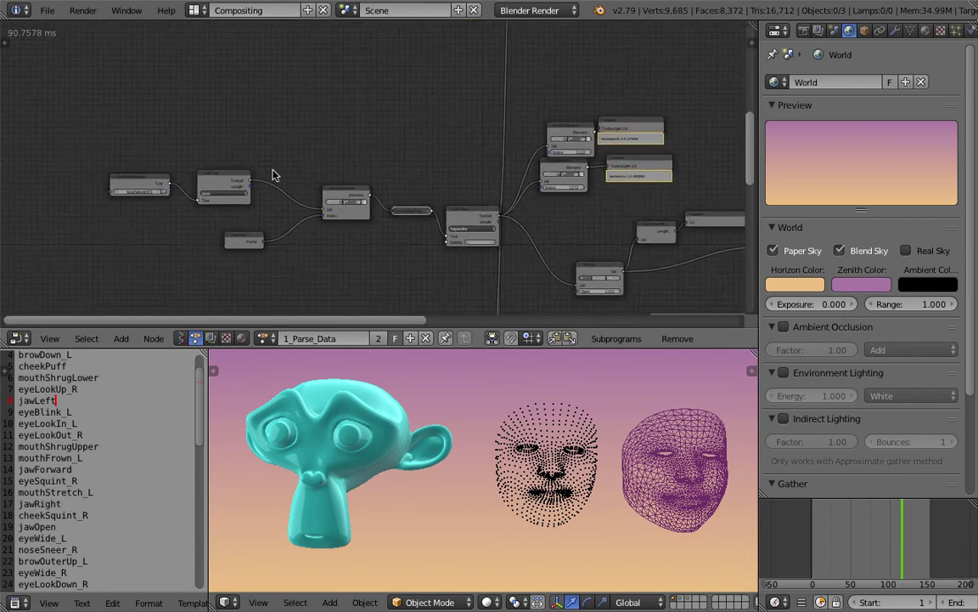
{"action": "left_click_drag", "start_coordinate": [140, 163], "coordinate": [75, 167]}
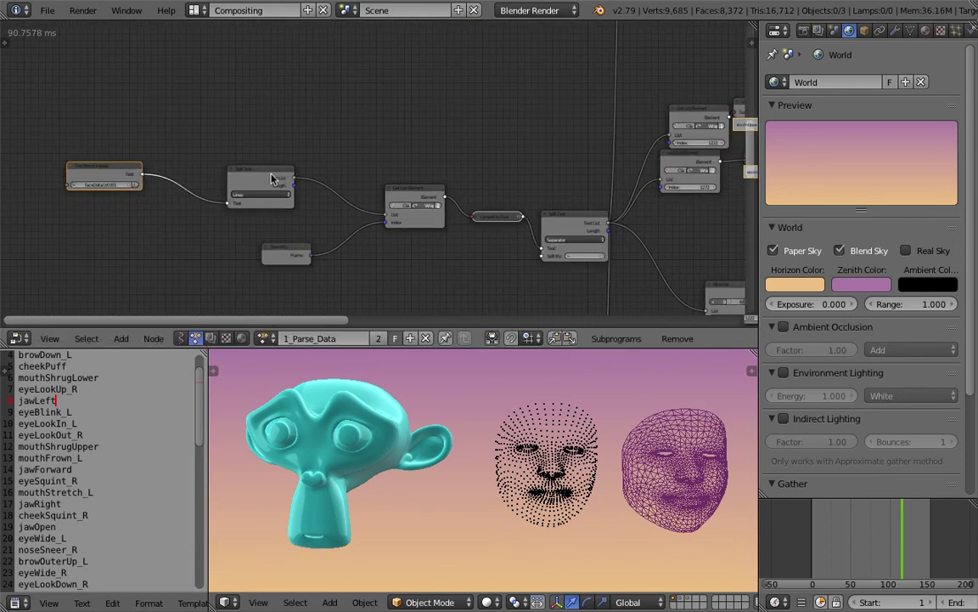
{"action": "left_click_drag", "start_coordinate": [255, 170], "coordinate": [211, 148]}
{"action": "left_click_drag", "start_coordinate": [289, 247], "coordinate": [240, 225]}
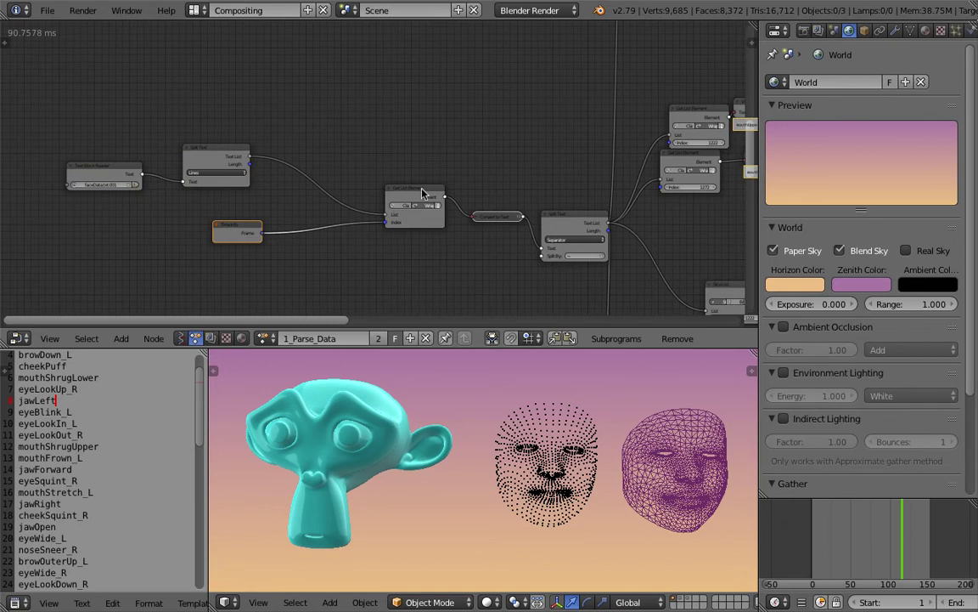
Tighten the node chain by moving the Get List Element, Convert to Text and second Split Text nodes closer to the preceding nodes
{"action": "left_click_drag", "start_coordinate": [422, 186], "coordinate": [338, 149]}
{"action": "left_click_drag", "start_coordinate": [486, 214], "coordinate": [449, 191]}
{"action": "middle_click_drag", "start_coordinate": [431, 199], "coordinate": [390, 203]}
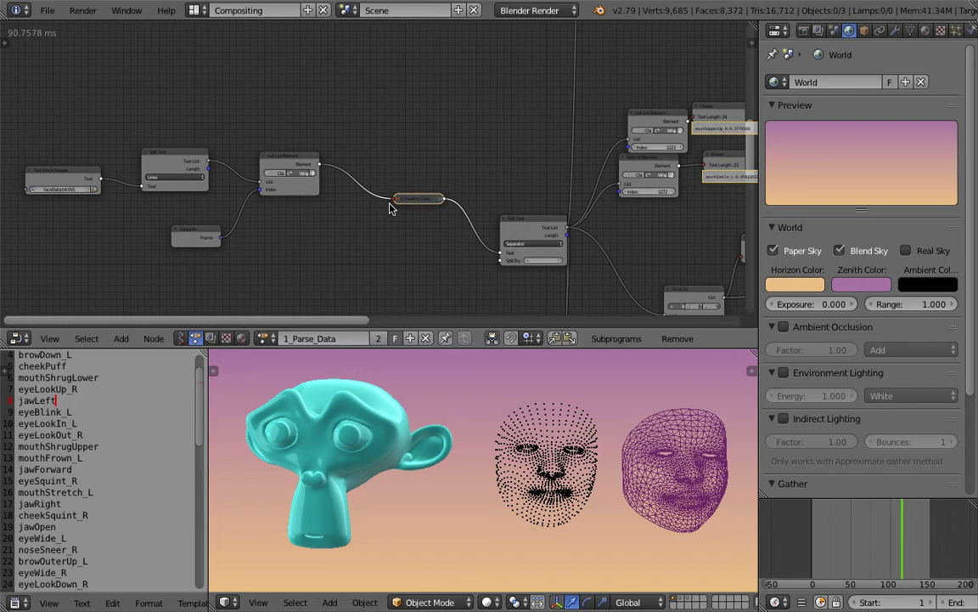
{"action": "middle_click_drag", "start_coordinate": [448, 181], "coordinate": [428, 168]}
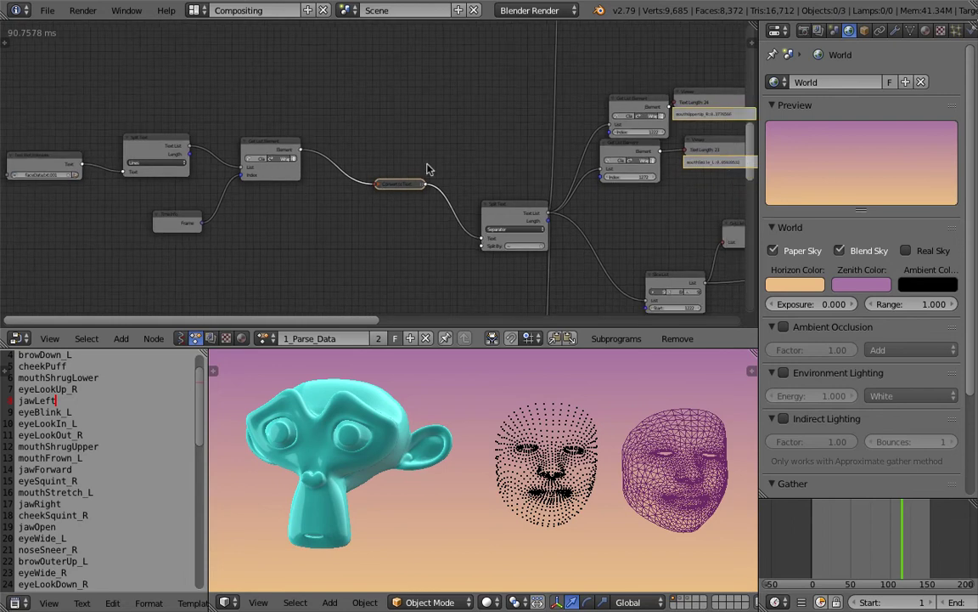
{"action": "scroll", "coordinate": [407, 177], "scroll_direction": "up", "scroll_amount": 1}
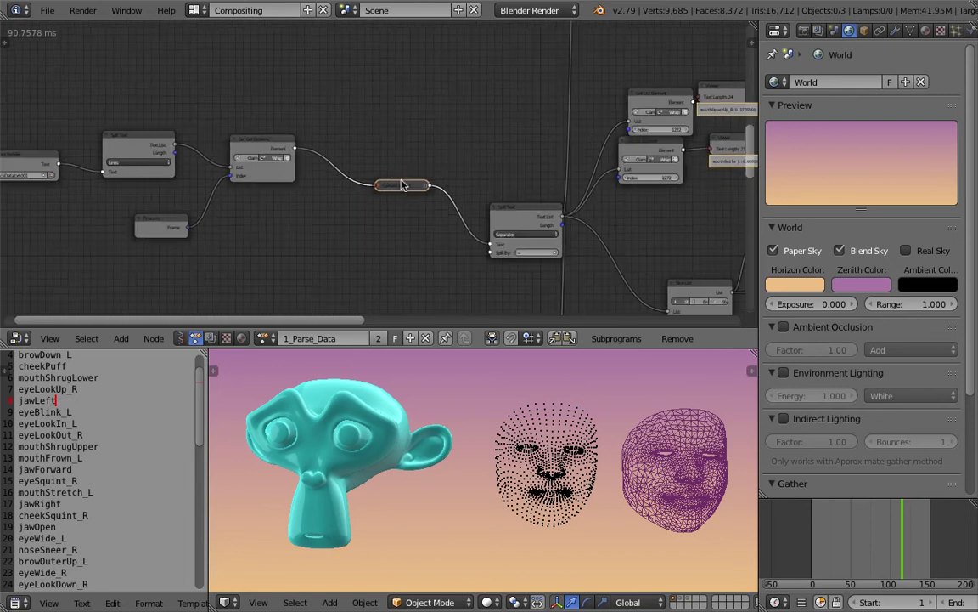
{"action": "left_click_drag", "start_coordinate": [406, 183], "coordinate": [381, 160]}
{"action": "left_click_drag", "start_coordinate": [520, 212], "coordinate": [478, 172]}
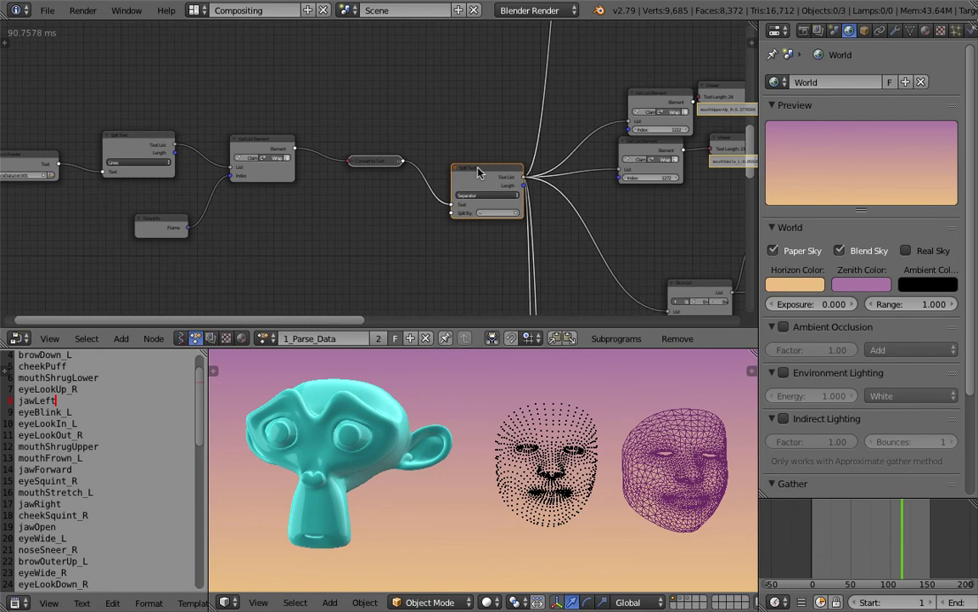
Examine the branches leaving the second Split Text node, including the element viewers and the upper matrix-parsing branch
{"action": "middle_click_drag", "start_coordinate": [498, 149], "coordinate": [380, 169]}
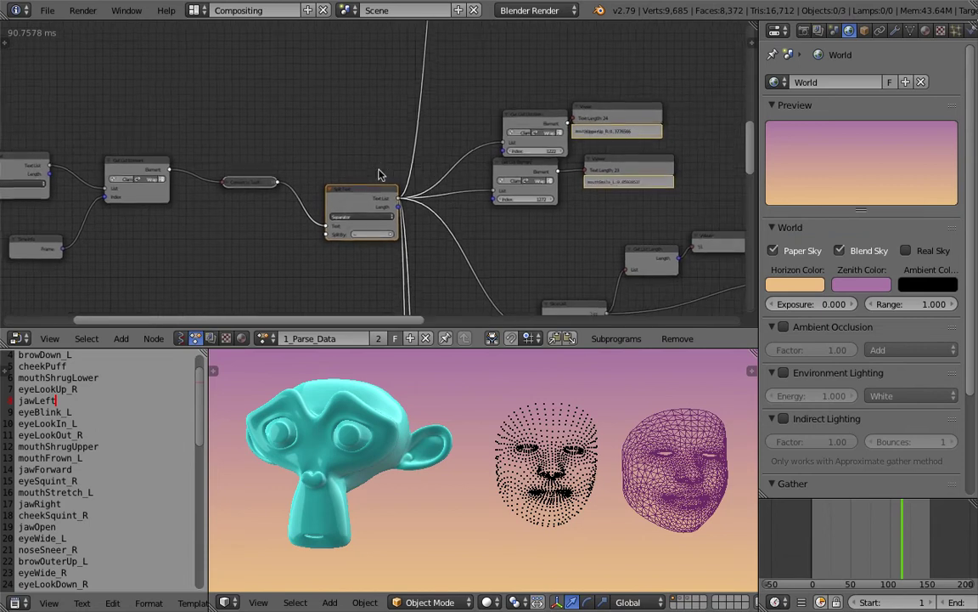
{"action": "scroll", "coordinate": [379, 175], "scroll_direction": "down", "scroll_amount": 2}
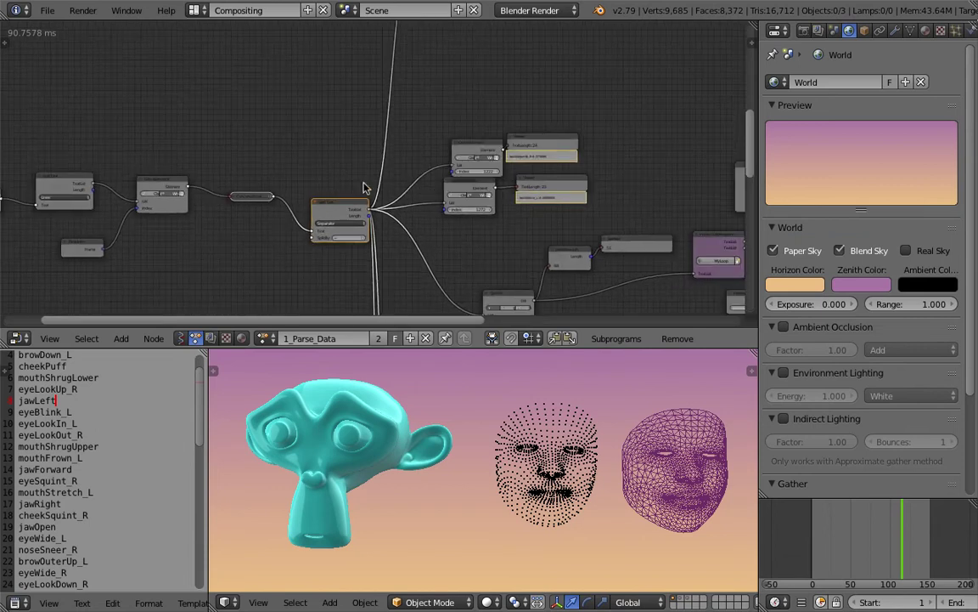
{"action": "middle_click_drag", "start_coordinate": [337, 159], "coordinate": [307, 236]}
{"action": "scroll", "coordinate": [350, 173], "scroll_direction": "up", "scroll_amount": 1}
{"action": "middle_click_drag", "start_coordinate": [371, 127], "coordinate": [364, 175]}
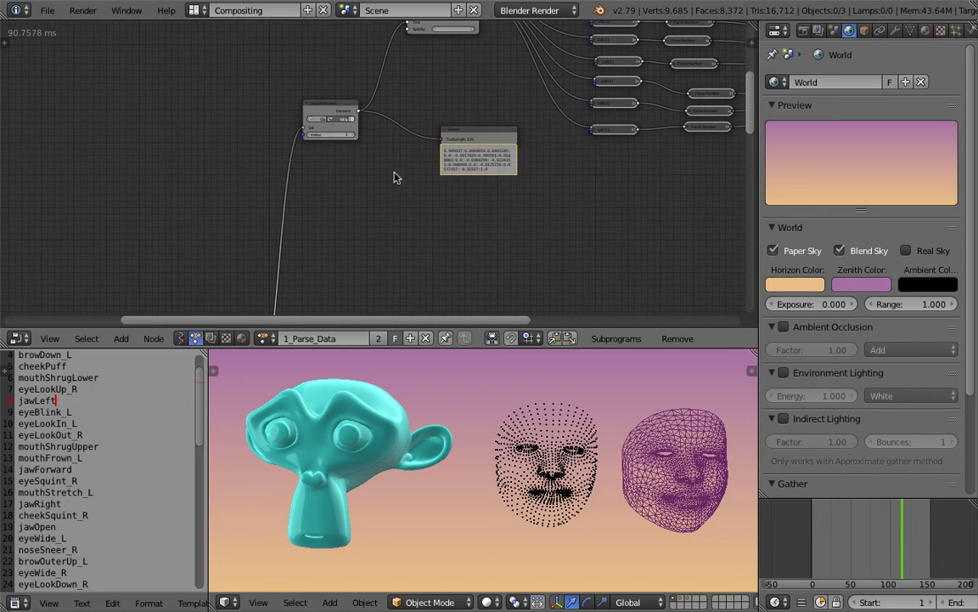
{"action": "scroll", "coordinate": [401, 181], "scroll_direction": "down", "scroll_amount": 2}
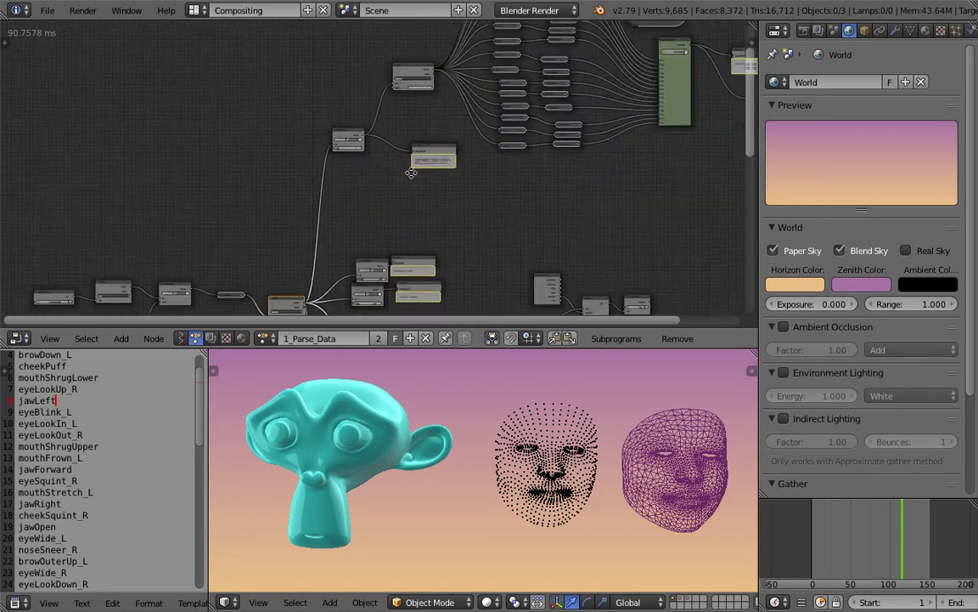
{"action": "middle_click_drag", "start_coordinate": [411, 173], "coordinate": [417, 142]}
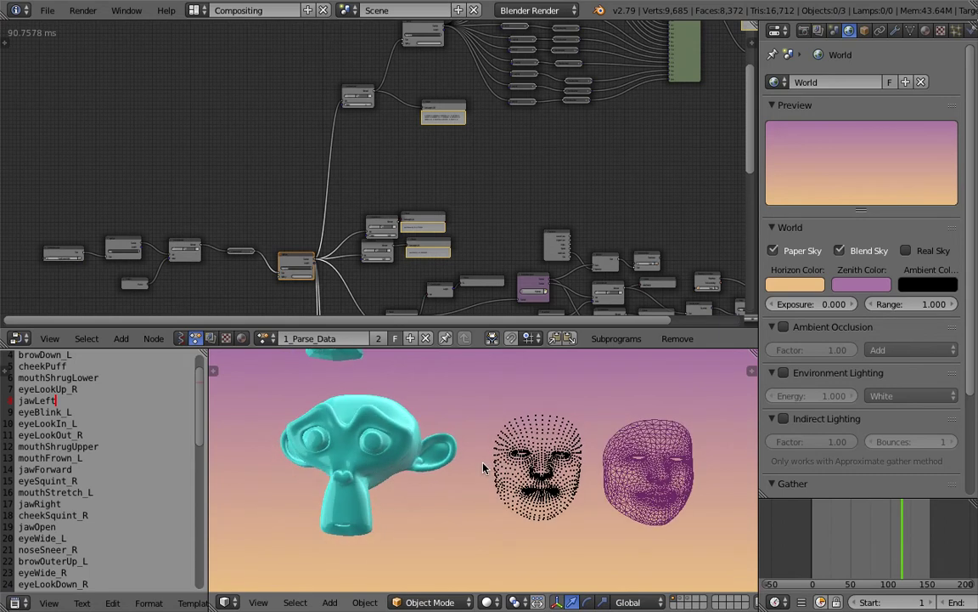
Select the faceted monkey head and place it beside the smooth monkey head
{"action": "scroll", "coordinate": [483, 467], "scroll_direction": "down", "scroll_amount": 3}
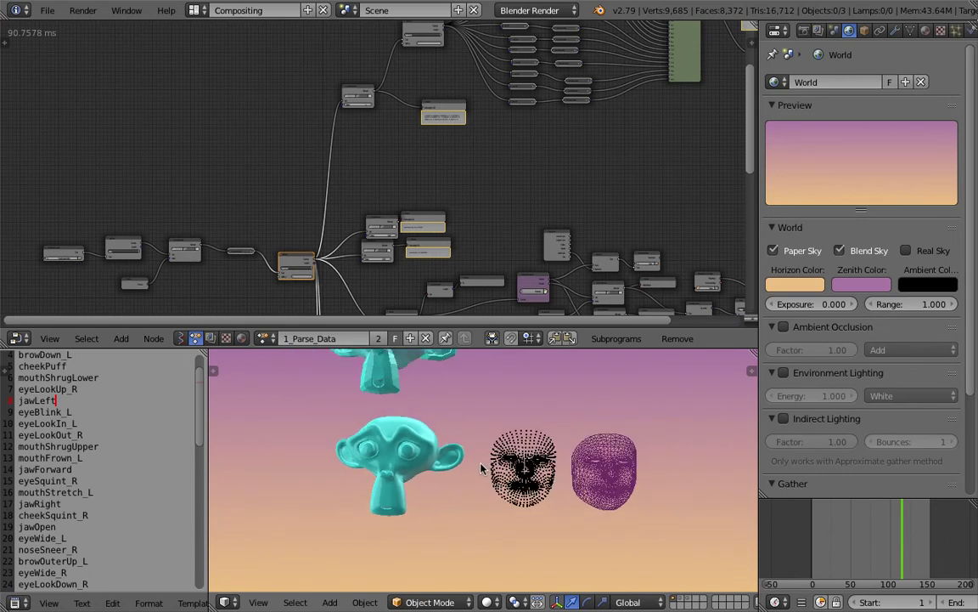
{"action": "right_click", "coordinate": [427, 365]}
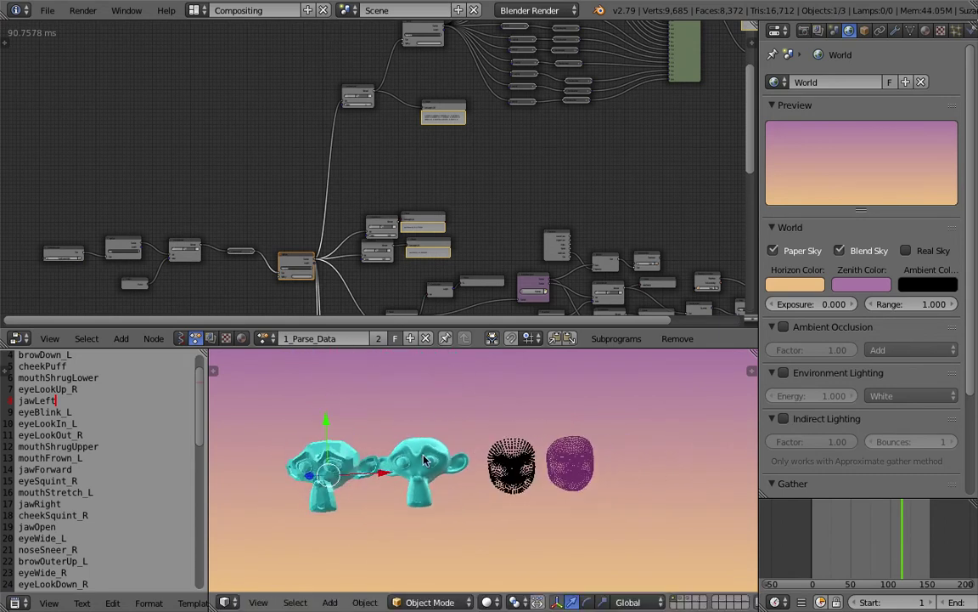
{"action": "scroll", "coordinate": [425, 459], "scroll_direction": "up", "scroll_amount": 2}
{"action": "mouse_move", "coordinate": [423, 457]}
{"action": "middle_mouse_down"}
{"action": "mouse_move", "coordinate": [495, 446]}
{"action": "mouse_move", "coordinate": [482, 434]}
{"action": "mouse_move", "coordinate": [492, 448]}
{"action": "mouse_move", "coordinate": [417, 454]}
{"action": "middle_mouse_up"}
{"action": "key", "text": "KP_7"}
Inspect the point-cloud face and the wireframe face up close, selecting the point-cloud face
{"action": "scroll", "coordinate": [492, 447], "scroll_direction": "up", "scroll_amount": 1}
{"action": "scroll", "coordinate": [417, 455], "scroll_direction": "up", "scroll_amount": 2}
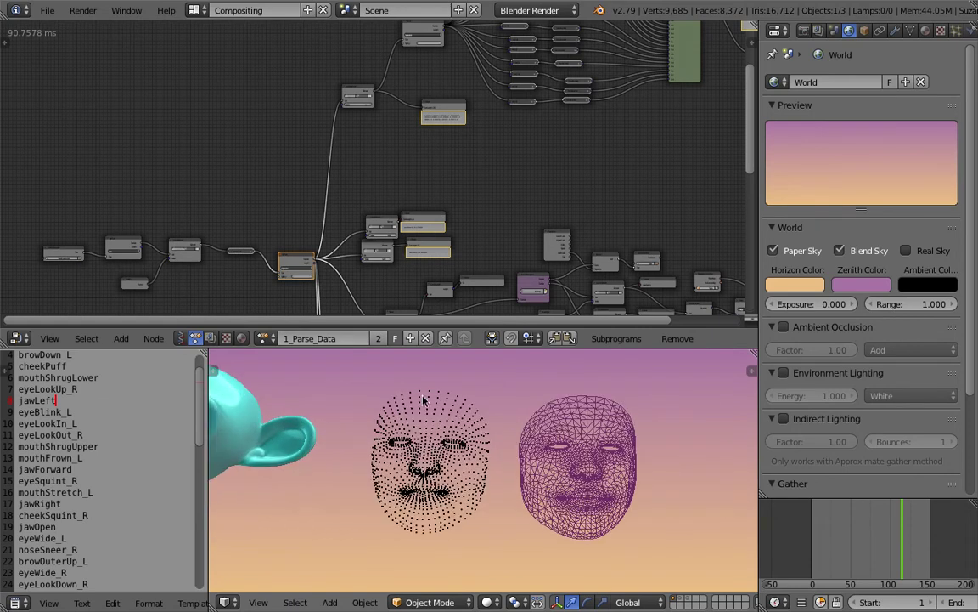
{"action": "right_click", "coordinate": [414, 411]}
{"action": "key", "text": "a"}
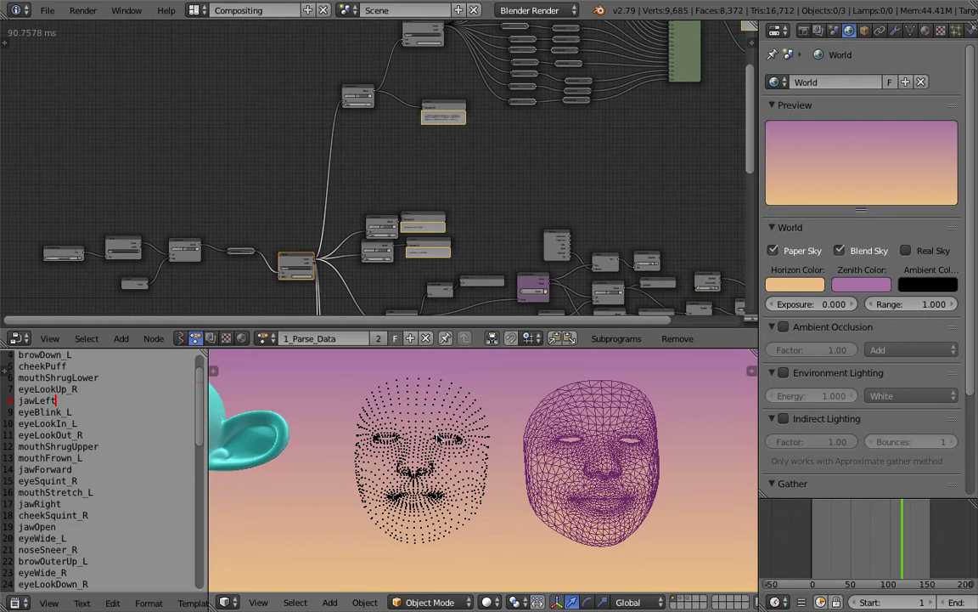
{"action": "right_click", "coordinate": [451, 431]}
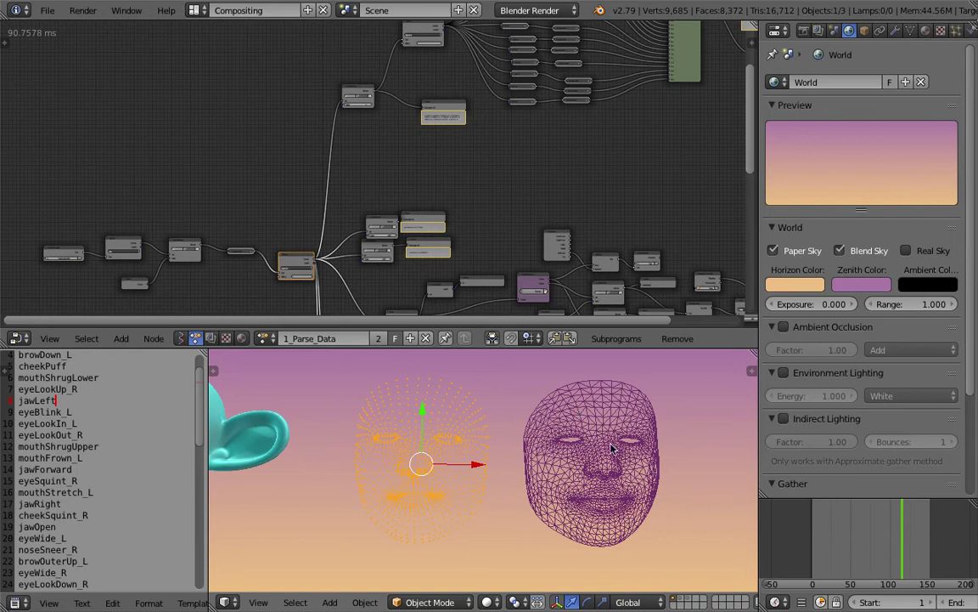
{"action": "middle_click_drag", "start_coordinate": [592, 456], "coordinate": [560, 444]}
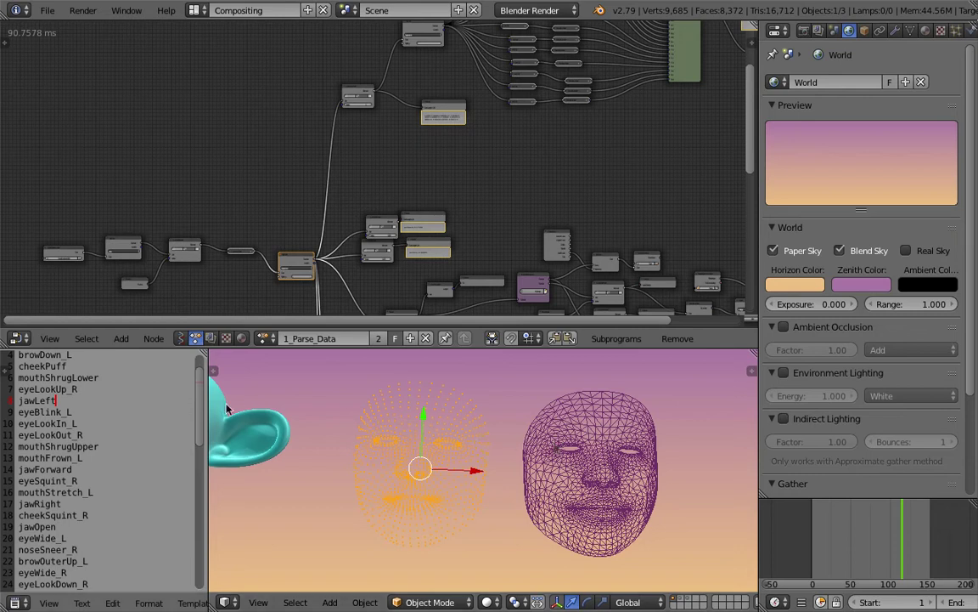
Move the faceted monkey head slightly away from the smooth one and deselect everything
{"action": "middle_click_drag", "start_coordinate": [374, 423], "coordinate": [560, 469], "text": "shift"}
{"action": "scroll", "coordinate": [556, 468], "scroll_direction": "down", "scroll_amount": 2}
{"action": "middle_click_drag", "start_coordinate": [386, 450], "coordinate": [528, 465], "text": "shift"}
{"action": "scroll", "coordinate": [522, 465], "scroll_direction": "up", "scroll_amount": 1}
{"action": "middle_click_drag", "start_coordinate": [366, 437], "coordinate": [410, 451], "text": "shift"}
{"action": "right_click", "coordinate": [444, 449]}
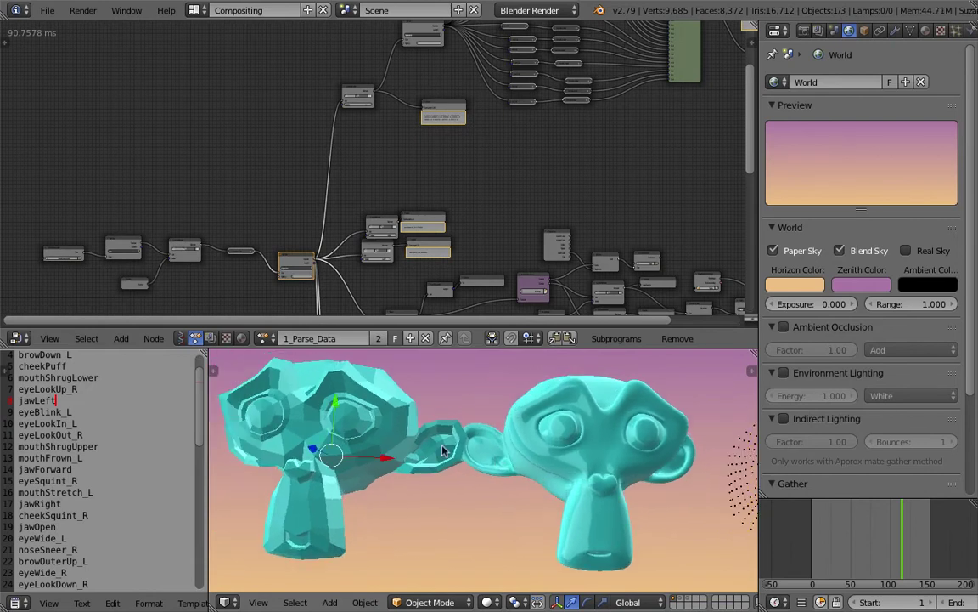
{"action": "key", "text": "g"}
{"action": "left_click", "coordinate": [419, 449]}
{"action": "scroll", "coordinate": [435, 451], "scroll_direction": "down", "scroll_amount": 1}
{"action": "scroll", "coordinate": [434, 453], "scroll_direction": "up", "scroll_amount": 1}
{"action": "middle_click_drag", "start_coordinate": [441, 450], "coordinate": [461, 456], "text": "shift"}
{"action": "key", "text": "a"}
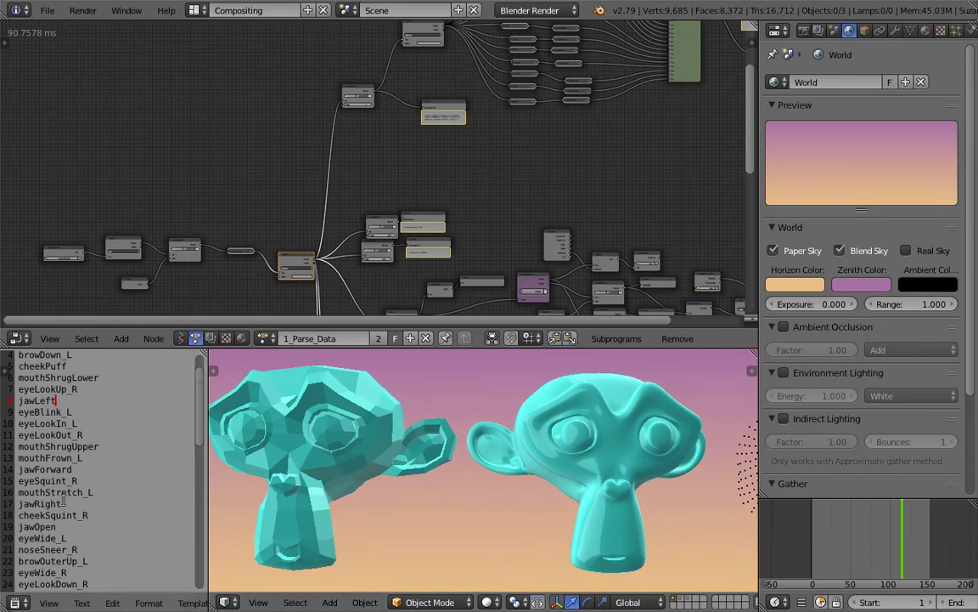
Narrow the text editor slightly and place the text cursor at noseSneer_R in the shape name list
{"action": "scroll", "coordinate": [63, 503], "scroll_direction": "down", "scroll_amount": 2}
{"action": "left_click_drag", "start_coordinate": [47, 456], "coordinate": [16, 462]}
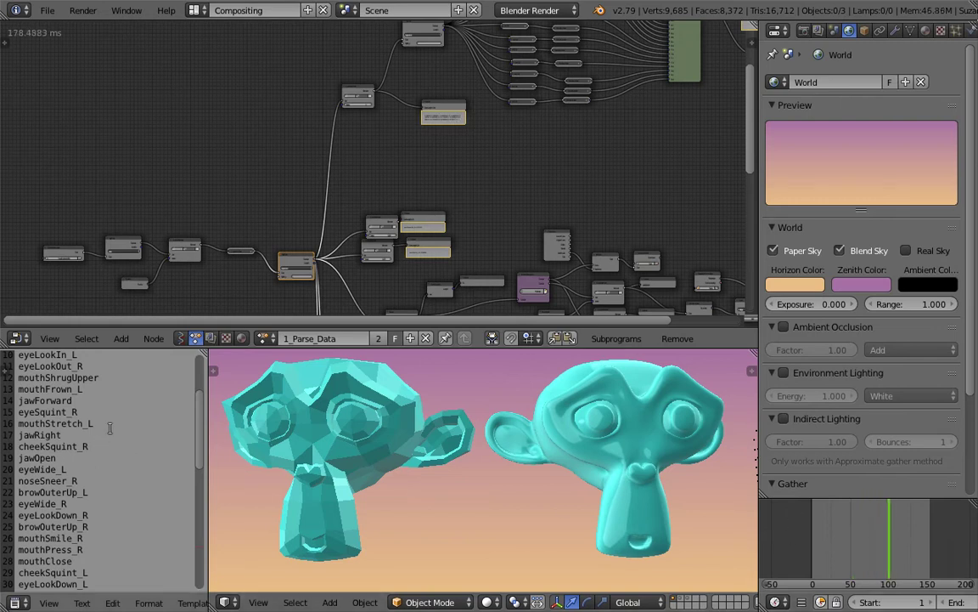
{"action": "mouse_move", "coordinate": [197, 434]}
{"action": "left_mouse_down"}
{"action": "mouse_move", "coordinate": [200, 462]}
{"action": "mouse_move", "coordinate": [206, 440]}
{"action": "mouse_move", "coordinate": [186, 442]}
{"action": "left_mouse_up"}
{"action": "left_click_drag", "start_coordinate": [95, 414], "coordinate": [105, 501]}
{"action": "left_click", "coordinate": [108, 460]}
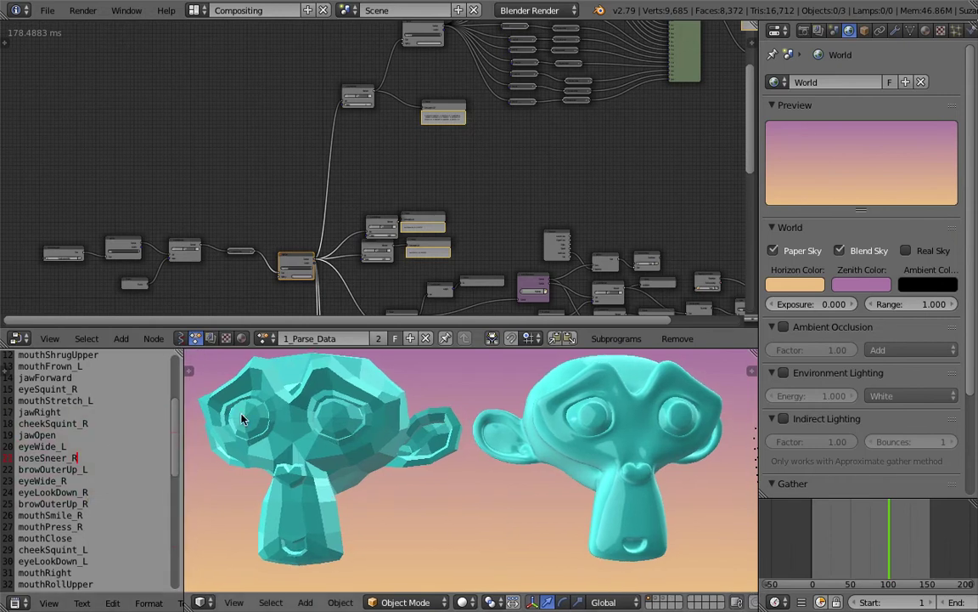
Examine the open-mouth expression on the point-cloud and wireframe faces, and compare it with both monkey heads
{"action": "scroll", "coordinate": [517, 474], "scroll_direction": "down", "scroll_amount": 3}
{"action": "middle_click_drag", "start_coordinate": [517, 489], "coordinate": [388, 475], "text": "shift"}
{"action": "middle_click_drag", "start_coordinate": [499, 464], "coordinate": [369, 467], "text": "shift"}
{"action": "scroll", "coordinate": [382, 414], "scroll_direction": "up", "scroll_amount": 3}
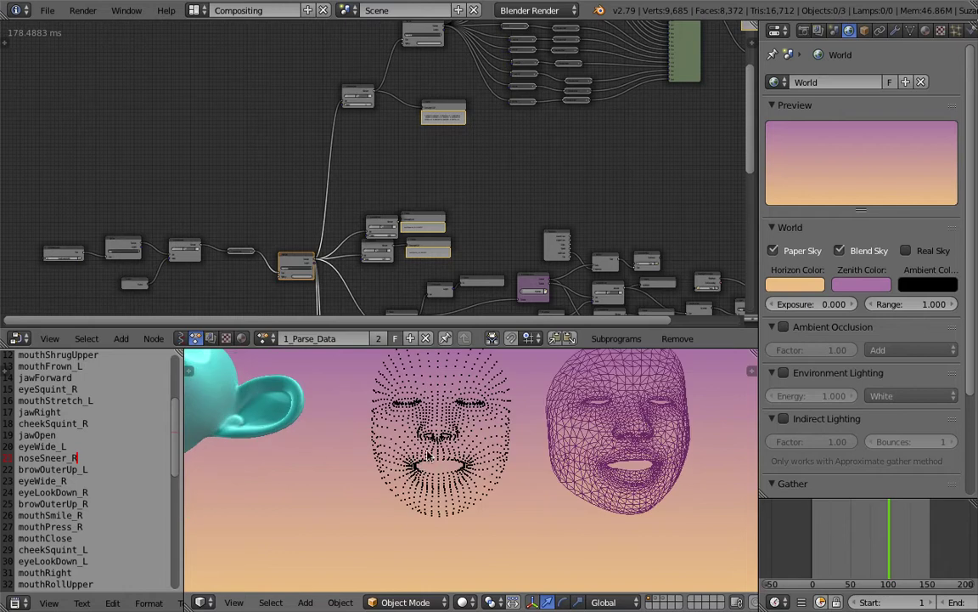
{"action": "right_click", "coordinate": [451, 427]}
{"action": "middle_click_drag", "start_coordinate": [479, 413], "coordinate": [496, 453], "text": "shift"}
{"action": "key", "text": "a"}
{"action": "middle_click_drag", "start_coordinate": [478, 391], "coordinate": [466, 452]}
{"action": "middle_click_drag", "start_coordinate": [509, 478], "coordinate": [557, 429]}
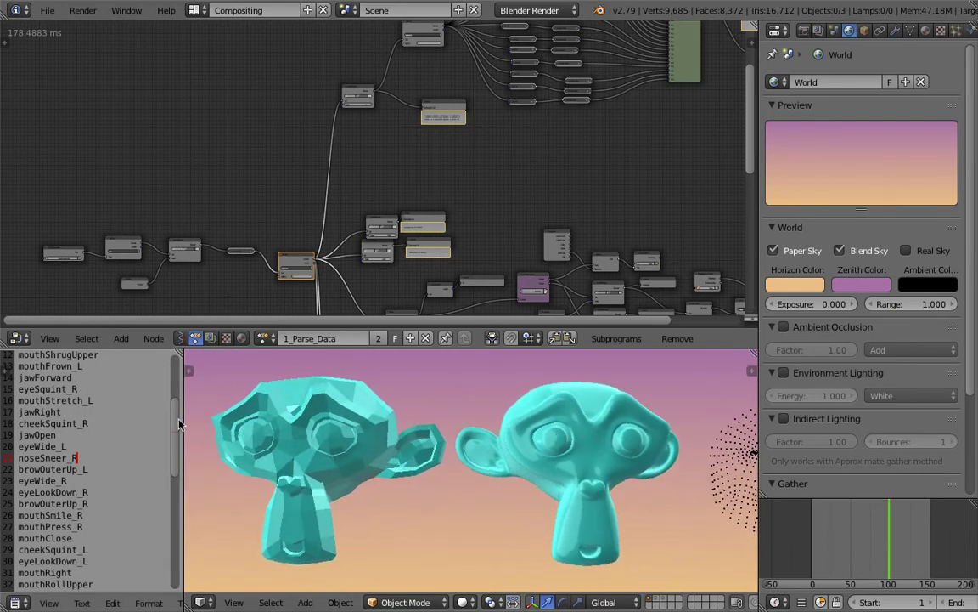
Review the shape name list from its start to mouthSmile_L at the end, highlighting names and slightly narrowing the text editor
{"action": "scroll", "coordinate": [161, 382], "scroll_direction": "up", "scroll_amount": 4}
{"action": "left_click_drag", "start_coordinate": [124, 377], "coordinate": [143, 475]}
{"action": "left_click", "coordinate": [141, 437]}
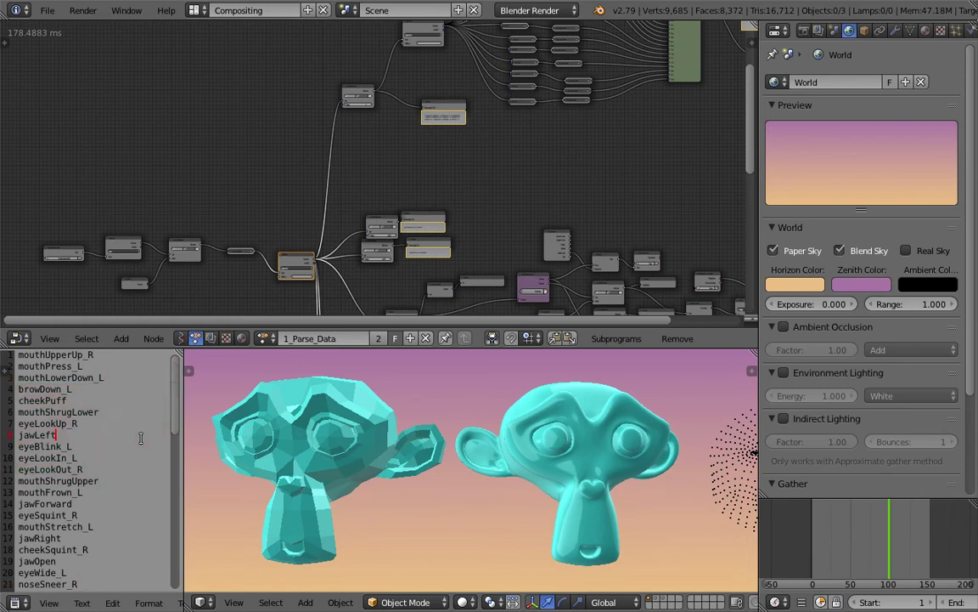
{"action": "left_click_drag", "start_coordinate": [176, 421], "coordinate": [188, 530]}
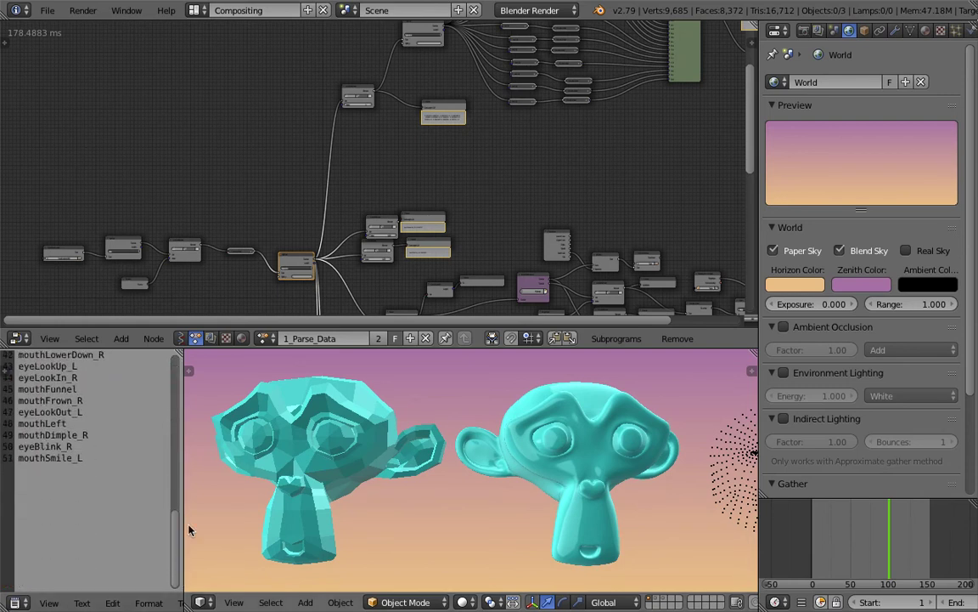
{"action": "left_click_drag", "start_coordinate": [183, 487], "coordinate": [169, 403]}
{"action": "left_click", "coordinate": [165, 485]}
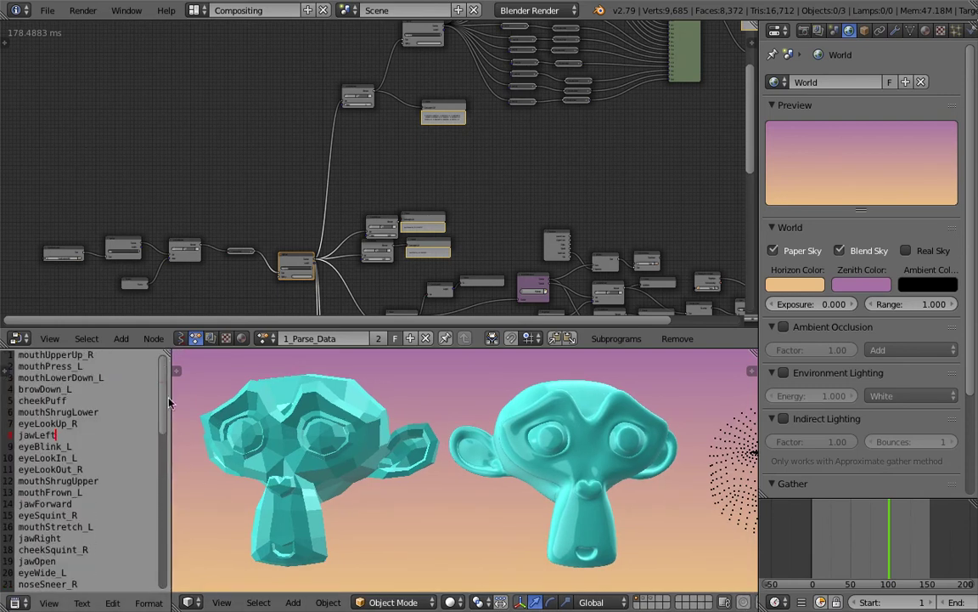
{"action": "left_click_drag", "start_coordinate": [96, 414], "coordinate": [116, 517]}
{"action": "left_click", "coordinate": [119, 515]}
Scrub the timeline to about frame 57 and place the text cursor at eyeBlink_L
{"action": "left_click", "coordinate": [823, 530]}
{"action": "left_click_drag", "start_coordinate": [834, 529], "coordinate": [846, 529]}
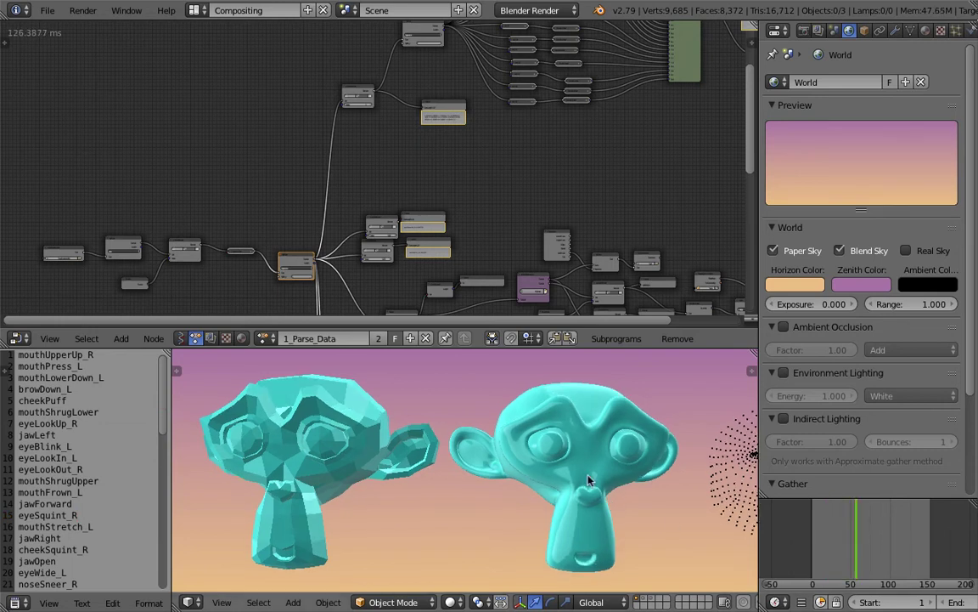
{"action": "left_click_drag", "start_coordinate": [162, 417], "coordinate": [109, 435]}
{"action": "left_click", "coordinate": [110, 445]}
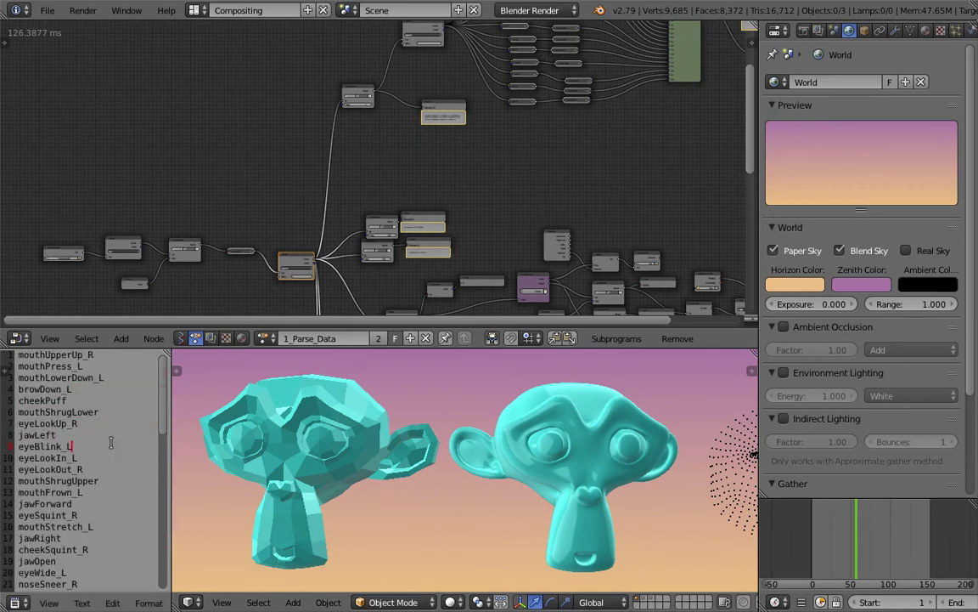
Bring the lower node branches into view and set the timeline to frame 34
{"action": "scroll", "coordinate": [367, 253], "scroll_direction": "down", "scroll_amount": 1}
{"action": "middle_click_drag", "start_coordinate": [388, 259], "coordinate": [409, 221]}
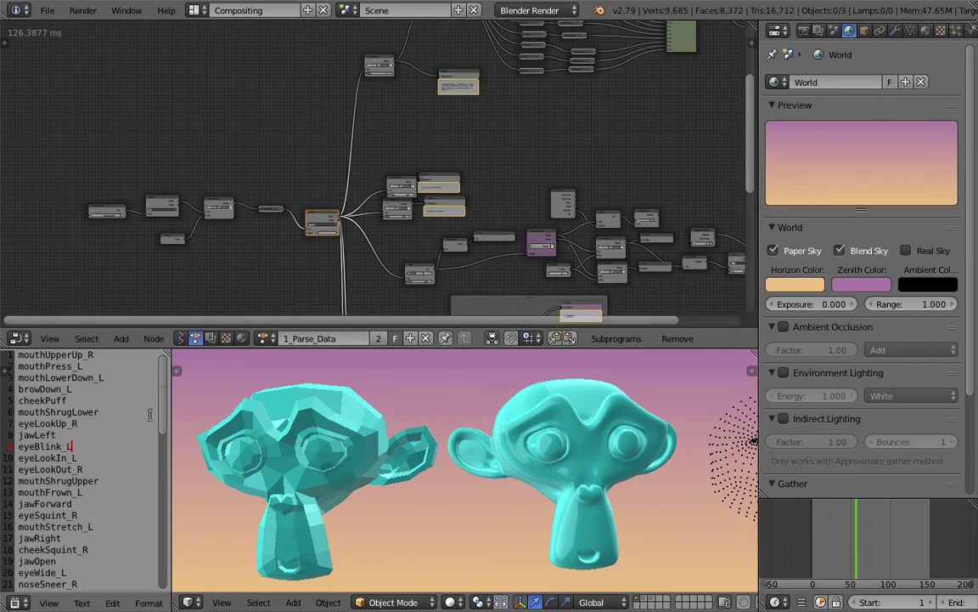
{"action": "left_click_drag", "start_coordinate": [162, 430], "coordinate": [182, 396]}
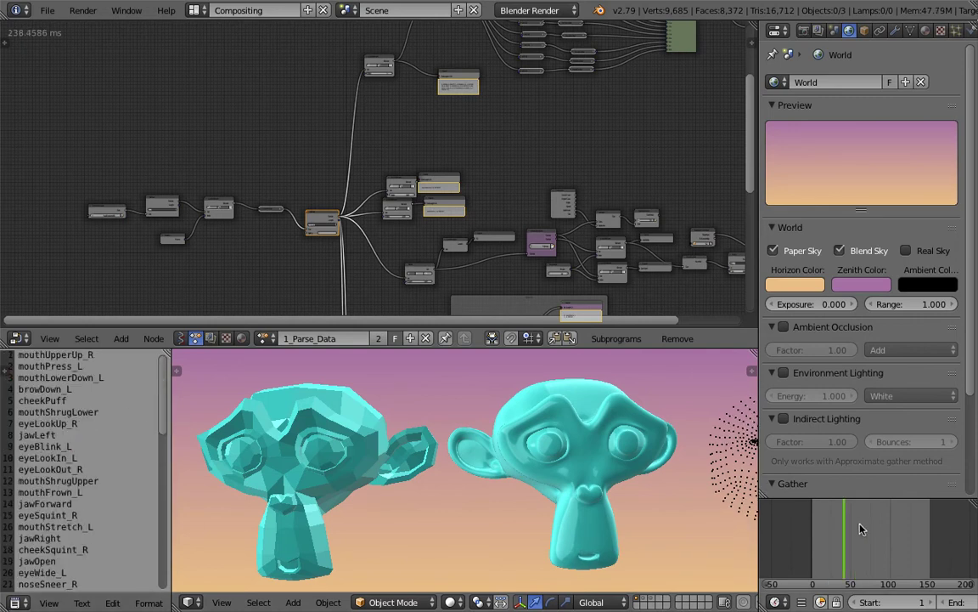
{"action": "middle_click_drag", "start_coordinate": [436, 148], "coordinate": [440, 149]}
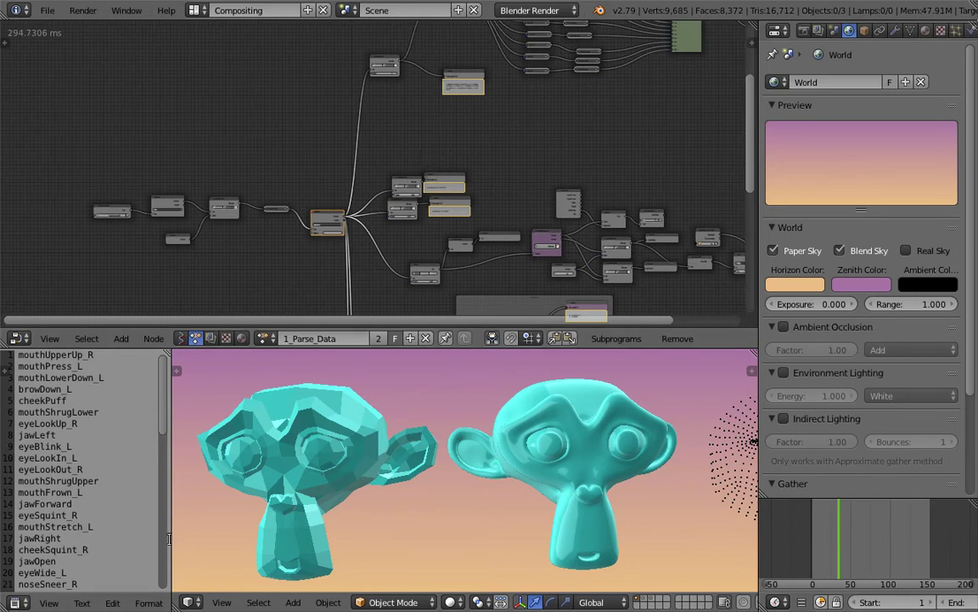
Widen the text editor and open the faceData.txt.001 text in it
{"action": "left_click_drag", "start_coordinate": [170, 526], "coordinate": [343, 560]}
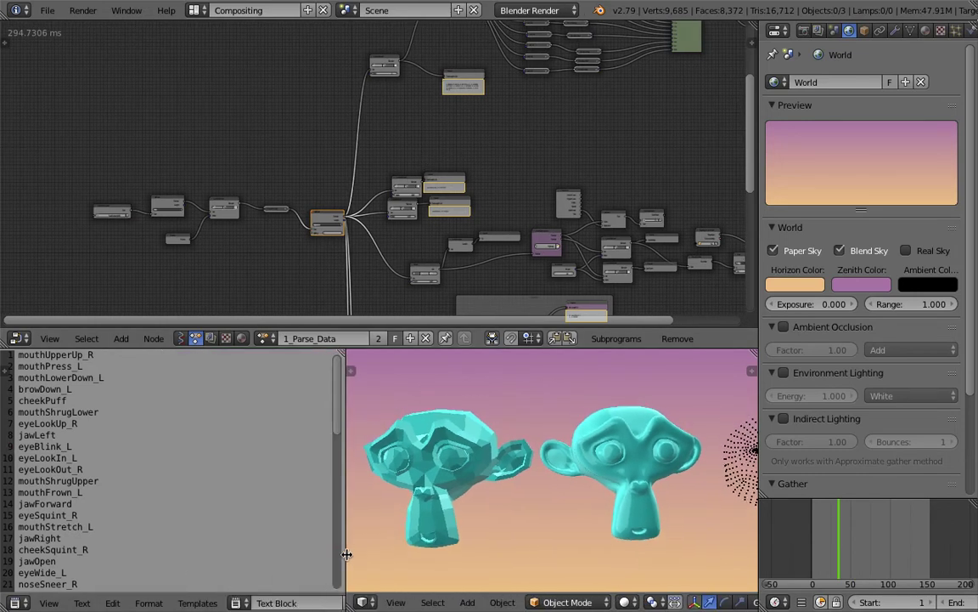
{"action": "left_click", "coordinate": [241, 603]}
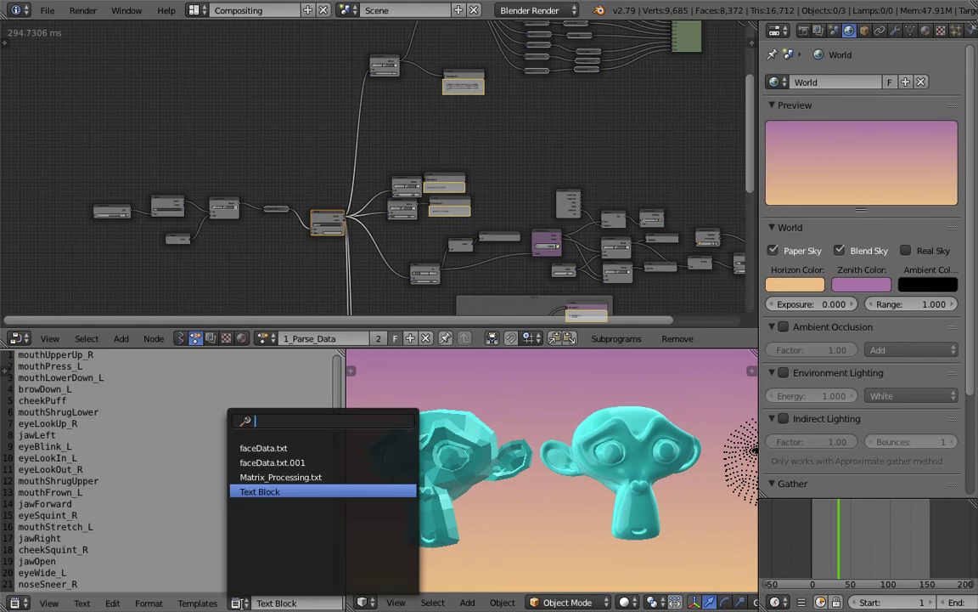
{"action": "left_click", "coordinate": [281, 461]}
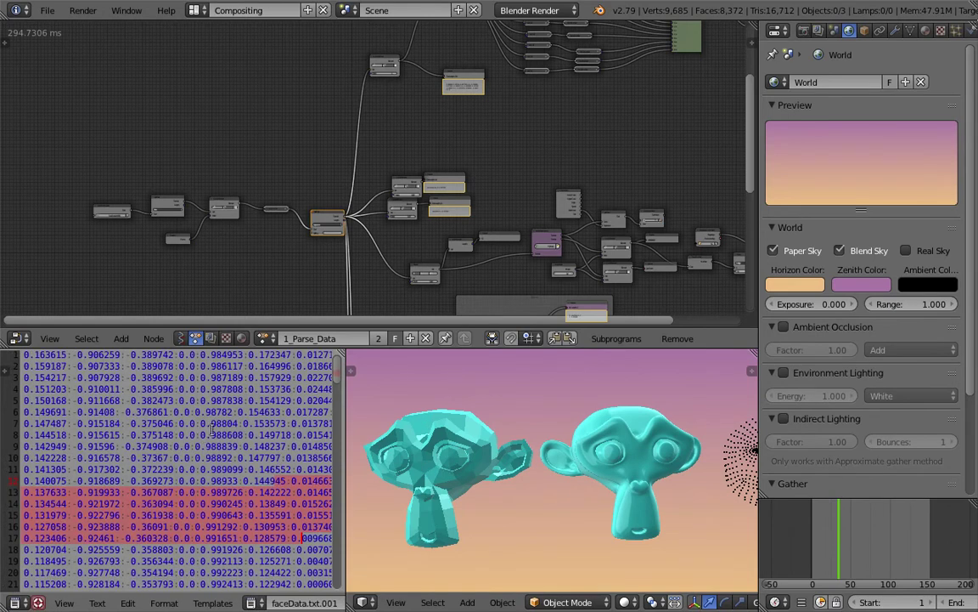
Check the recorded face data down to its last line and compare the line numbers with the timeline's frame range
{"action": "scroll", "coordinate": [212, 429], "scroll_direction": "down", "scroll_amount": 3}
{"action": "mouse_move", "coordinate": [335, 384]}
{"action": "left_mouse_down"}
{"action": "mouse_move", "coordinate": [338, 471]}
{"action": "mouse_move", "coordinate": [338, 364]}
{"action": "left_mouse_up"}
{"action": "left_click_drag", "start_coordinate": [337, 364], "coordinate": [343, 577]}
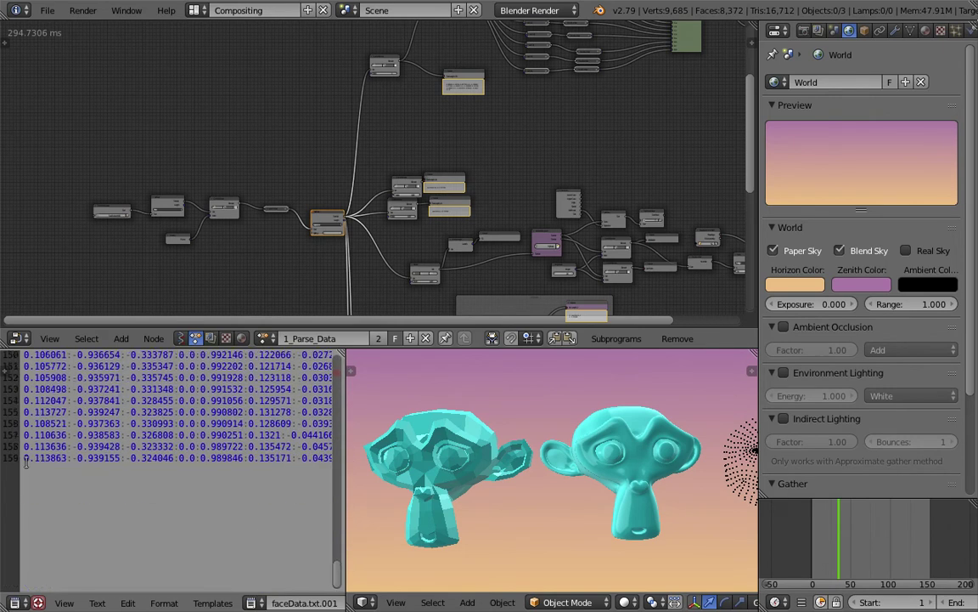
{"action": "scroll", "coordinate": [928, 604], "scroll_direction": "down", "scroll_amount": 4}
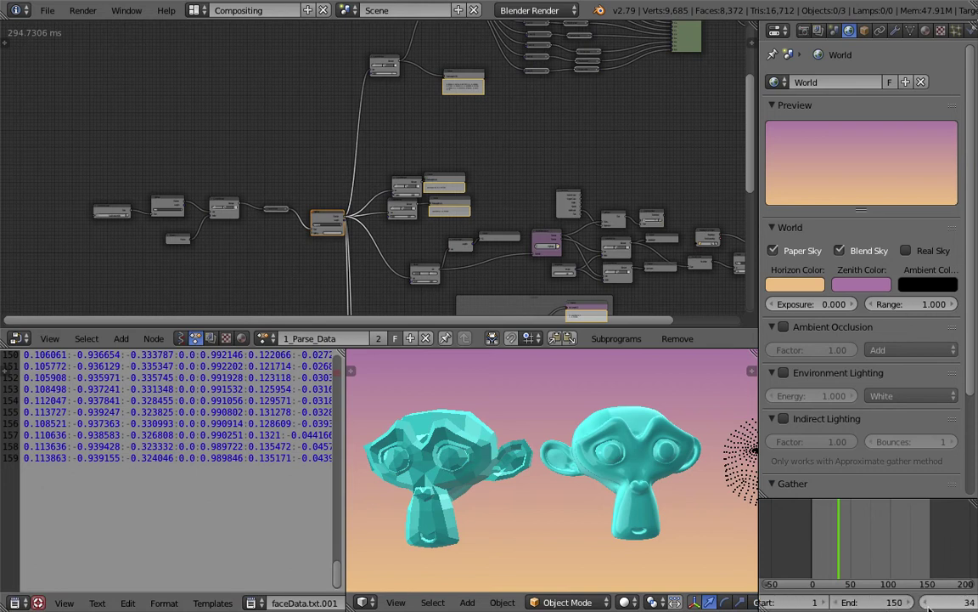
{"action": "scroll", "coordinate": [926, 605], "scroll_direction": "up", "scroll_amount": 1}
{"action": "scroll", "coordinate": [276, 451], "scroll_direction": "up", "scroll_amount": 6}
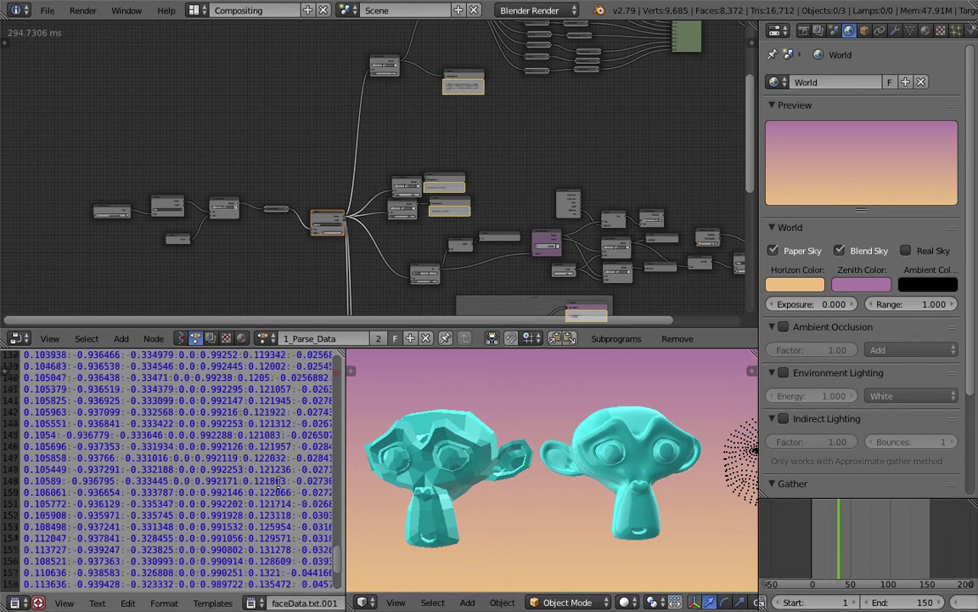
Return the face data text to its first lines and maximize the node editor around the Text Block Reader branch
{"action": "scroll", "coordinate": [276, 452], "scroll_direction": "up", "scroll_amount": 3}
{"action": "left_click_drag", "start_coordinate": [335, 535], "coordinate": [188, 322]}
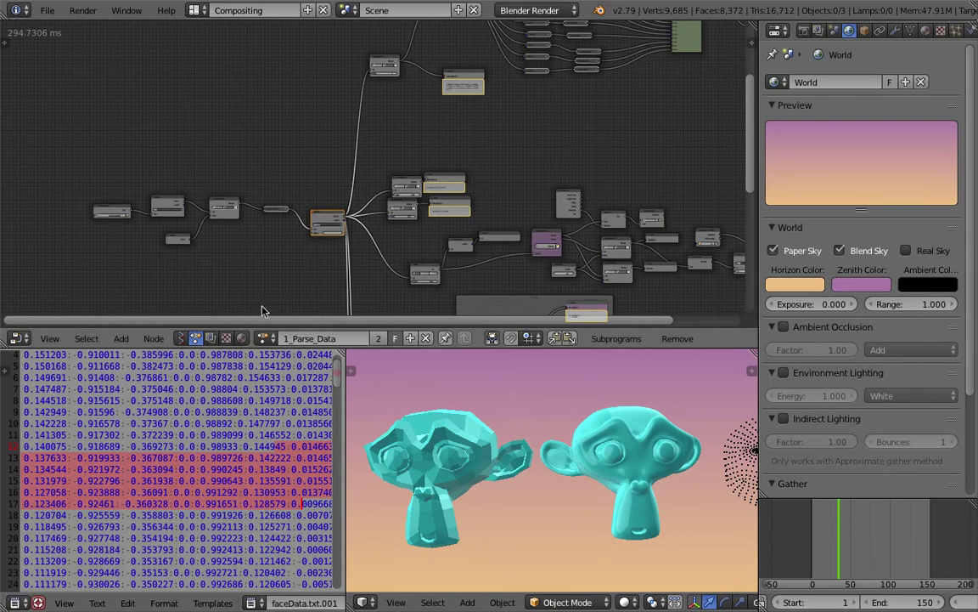
{"action": "middle_click_drag", "start_coordinate": [282, 207], "coordinate": [333, 163]}
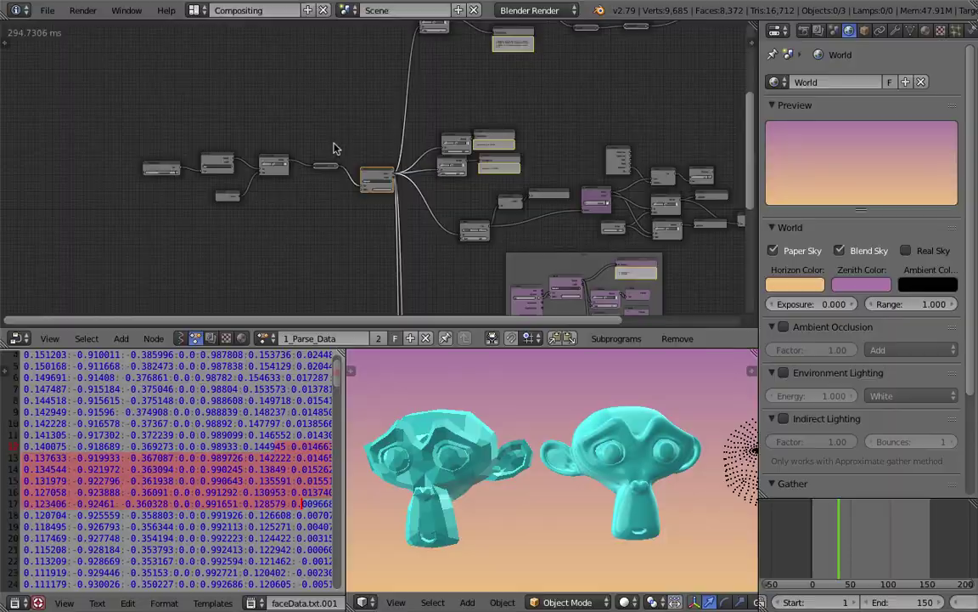
{"action": "key", "text": "ctrl+Up"}
{"action": "scroll", "coordinate": [369, 170], "scroll_direction": "up", "scroll_amount": 4}
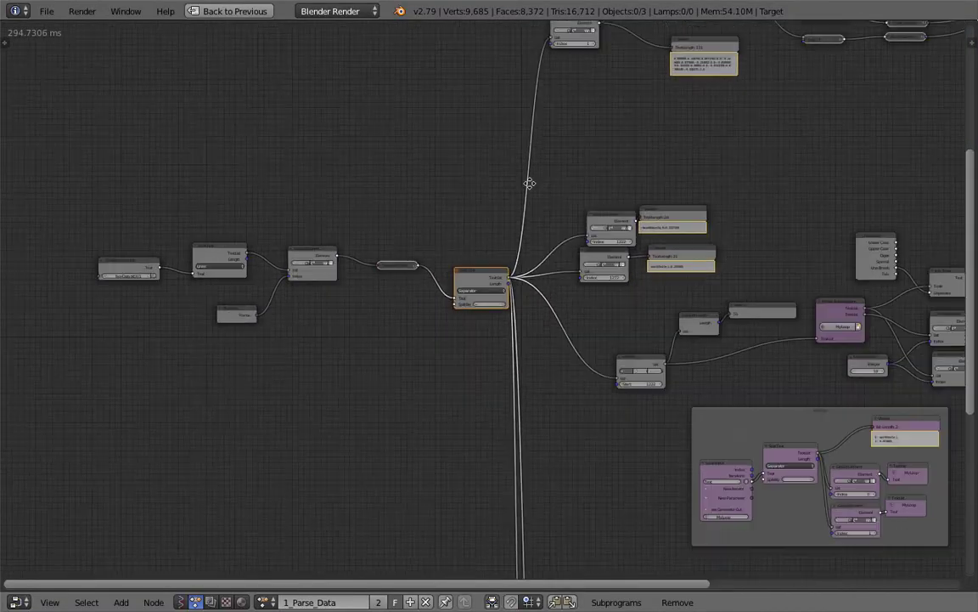
{"action": "scroll", "coordinate": [246, 253], "scroll_direction": "up", "scroll_amount": 1}
{"action": "middle_click_drag", "start_coordinate": [279, 258], "coordinate": [474, 282]}
{"action": "scroll", "coordinate": [462, 276], "scroll_direction": "up", "scroll_amount": 2}
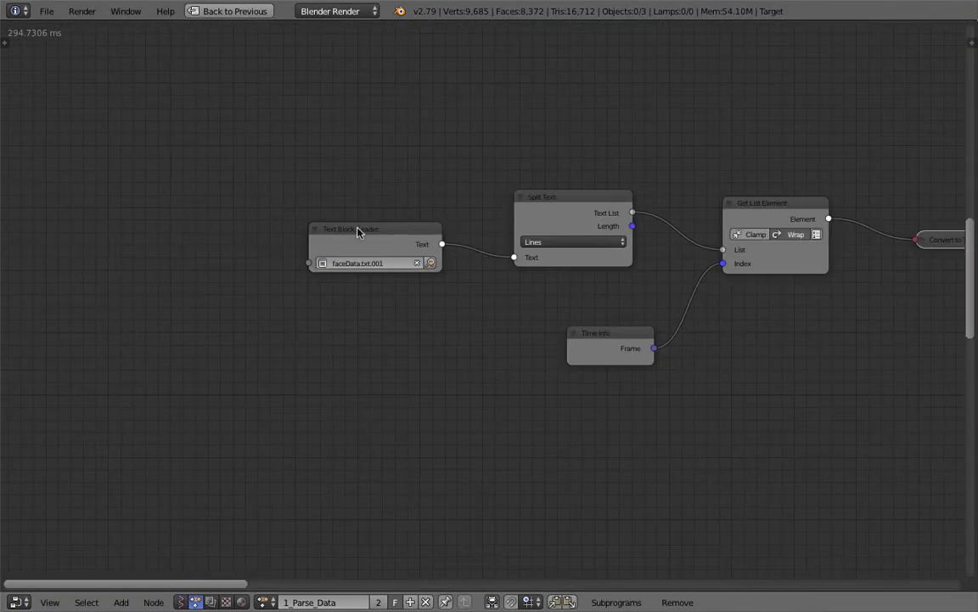
Spread out the Text Block Reader, Split Text, Time Info and Get List Element nodes at the start of the tree
{"action": "left_click_drag", "start_coordinate": [358, 229], "coordinate": [208, 204]}
{"action": "left_click_drag", "start_coordinate": [517, 195], "coordinate": [423, 166]}
{"action": "middle_click_drag", "start_coordinate": [500, 184], "coordinate": [390, 190]}
{"action": "left_click_drag", "start_coordinate": [352, 188], "coordinate": [310, 180]}
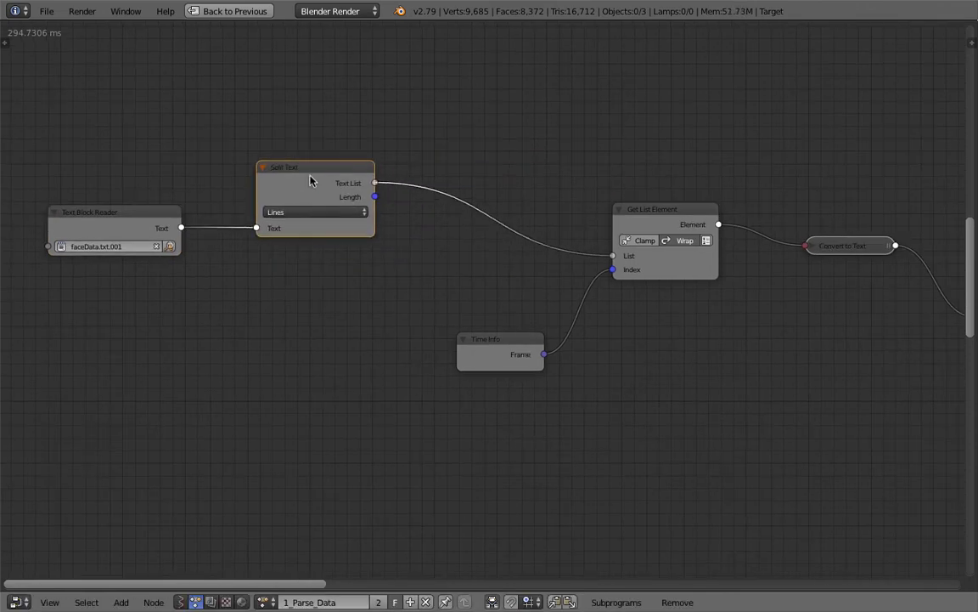
{"action": "middle_click_drag", "start_coordinate": [317, 181], "coordinate": [312, 180]}
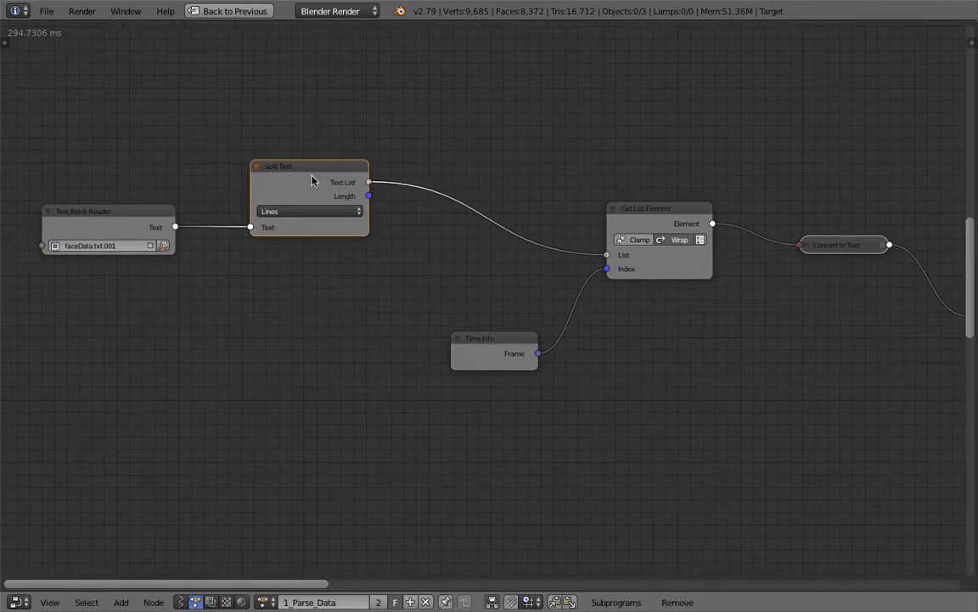
{"action": "left_click_drag", "start_coordinate": [311, 180], "coordinate": [289, 167]}
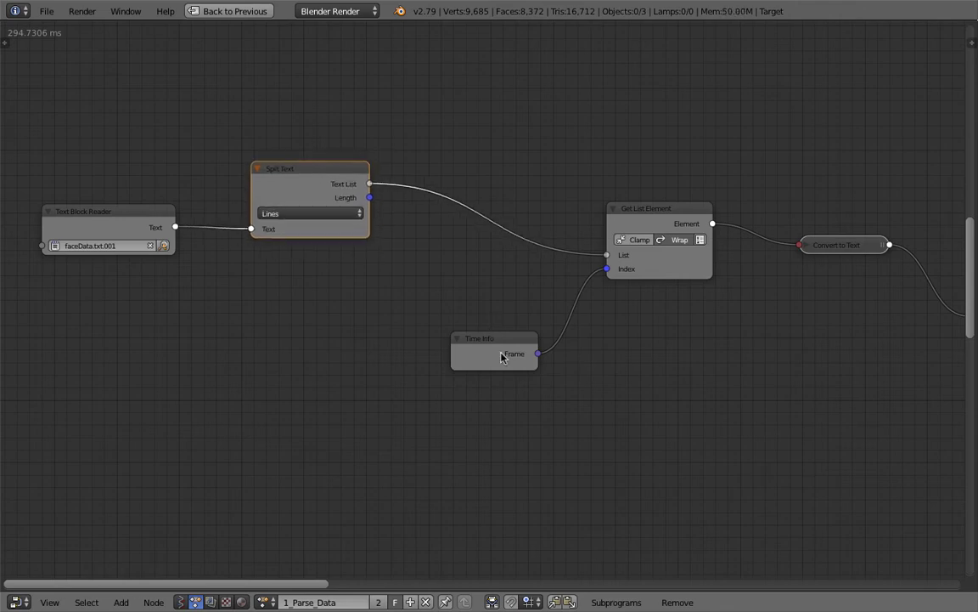
{"action": "left_click_drag", "start_coordinate": [469, 341], "coordinate": [356, 308]}
{"action": "left_click_drag", "start_coordinate": [628, 210], "coordinate": [577, 190]}
Survey the matrix branch, the vertex mesh branch and the shape key branch that split off from the separator-based Split Text node
{"action": "middle_click_drag", "start_coordinate": [459, 204], "coordinate": [303, 223]}
{"action": "middle_click_drag", "start_coordinate": [494, 245], "coordinate": [315, 252]}
{"action": "scroll", "coordinate": [509, 274], "scroll_direction": "down", "scroll_amount": 6}
{"action": "middle_click_drag", "start_coordinate": [837, 52], "coordinate": [328, 358]}
{"action": "scroll", "coordinate": [473, 292], "scroll_direction": "down", "scroll_amount": 1}
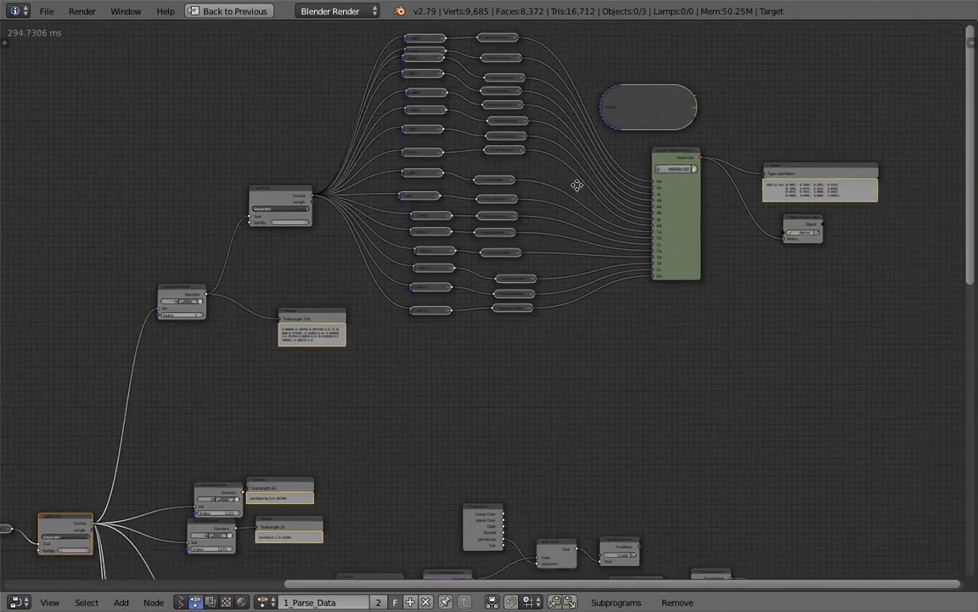
{"action": "middle_click_drag", "start_coordinate": [544, 312], "coordinate": [662, 23]}
{"action": "mouse_move", "coordinate": [439, 478]}
{"action": "middle_mouse_down"}
{"action": "mouse_move", "coordinate": [463, 264]}
{"action": "mouse_move", "coordinate": [503, 80]}
{"action": "middle_mouse_up"}
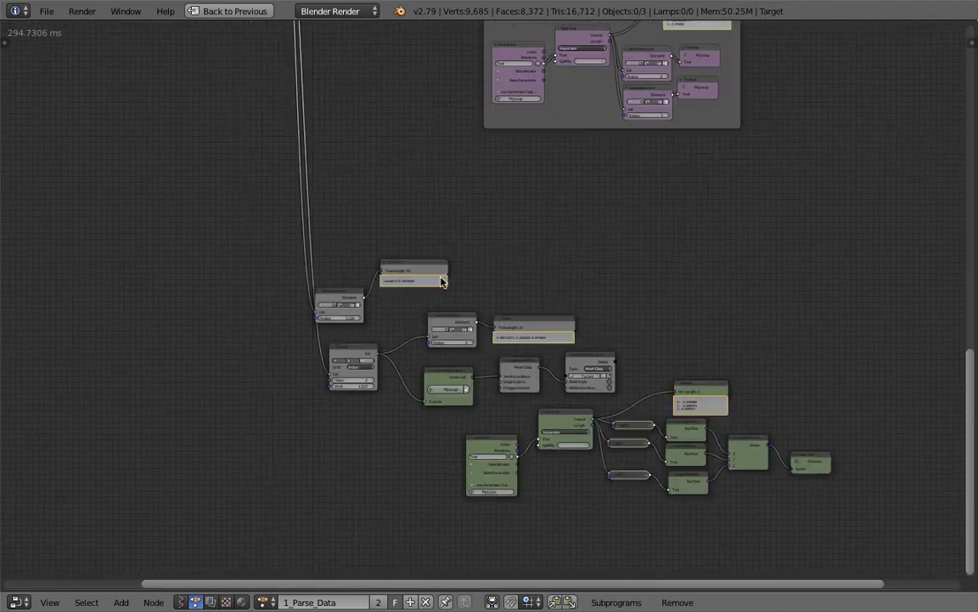
{"action": "middle_click_drag", "start_coordinate": [465, 378], "coordinate": [355, 374]}
{"action": "scroll", "coordinate": [407, 304], "scroll_direction": "up", "scroll_amount": 3}
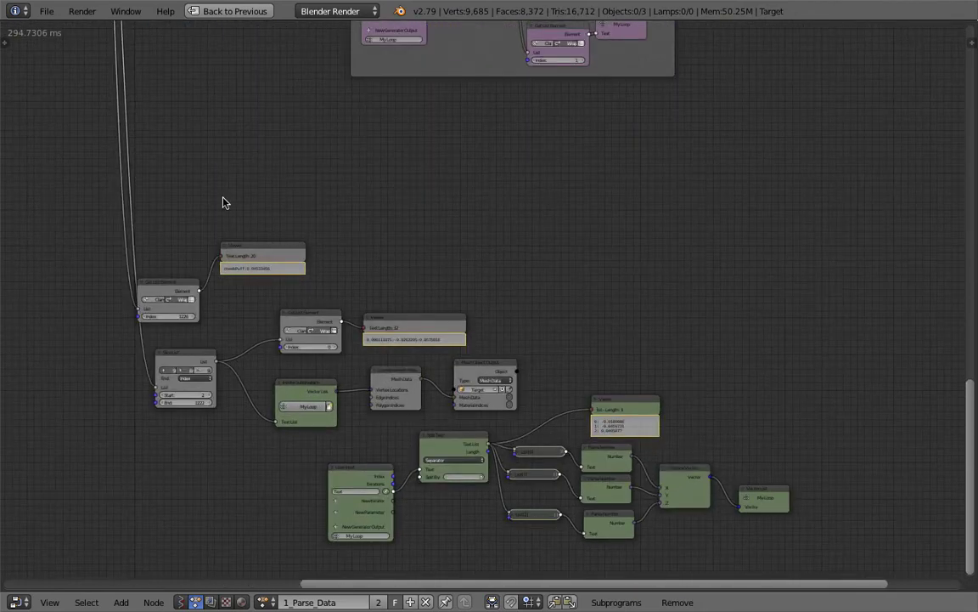
{"action": "scroll", "coordinate": [223, 202], "scroll_direction": "up", "scroll_amount": 5}
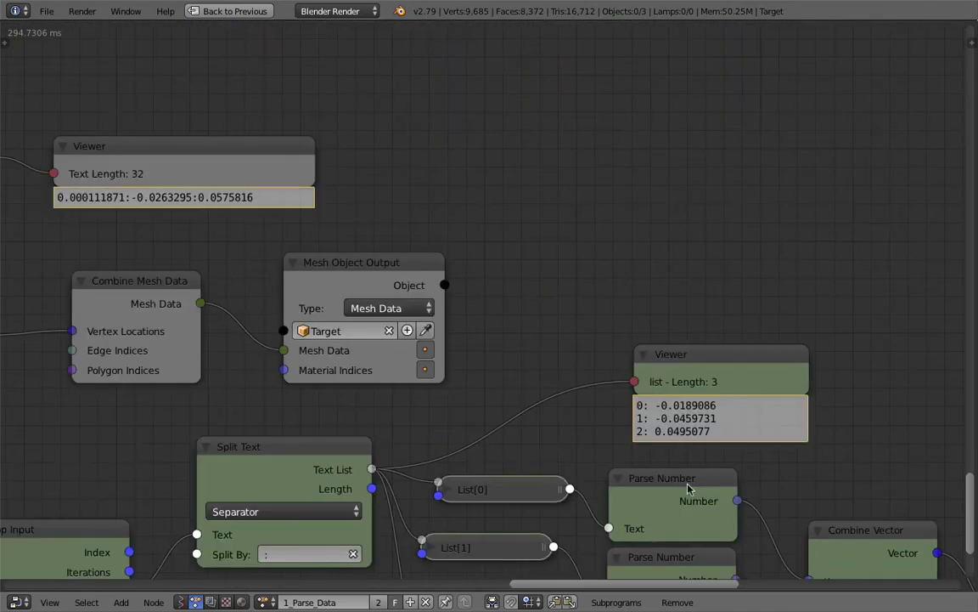
{"action": "scroll", "coordinate": [546, 386], "scroll_direction": "down", "scroll_amount": 8}
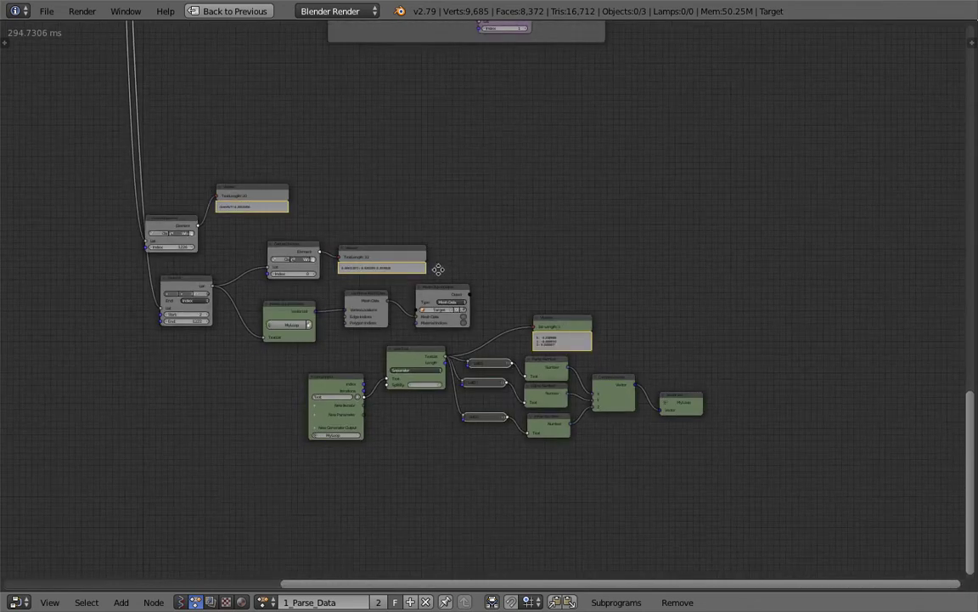
{"action": "middle_click_drag", "start_coordinate": [449, 247], "coordinate": [566, 586]}
{"action": "middle_click_drag", "start_coordinate": [500, 328], "coordinate": [428, 361]}
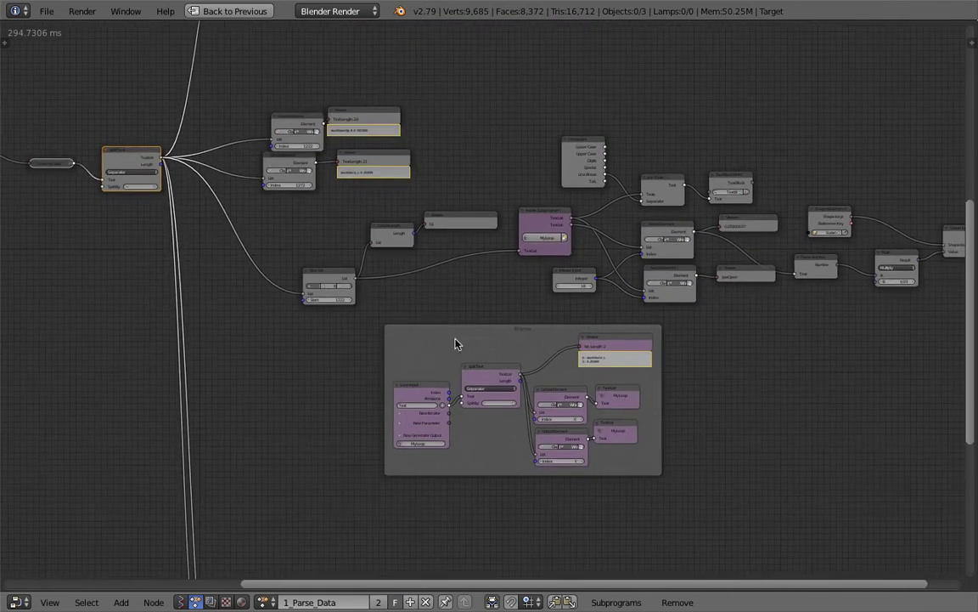
Select the frame around the purple My Loop nodes and nudge it slightly
{"action": "scroll", "coordinate": [509, 342], "scroll_direction": "up", "scroll_amount": 3}
{"action": "scroll", "coordinate": [555, 344], "scroll_direction": "up", "scroll_amount": 2}
{"action": "mouse_move", "coordinate": [559, 349]}
{"action": "left_mouse_down"}
{"action": "mouse_move", "coordinate": [548, 351]}
{"action": "mouse_move", "coordinate": [570, 358]}
{"action": "left_mouse_up"}
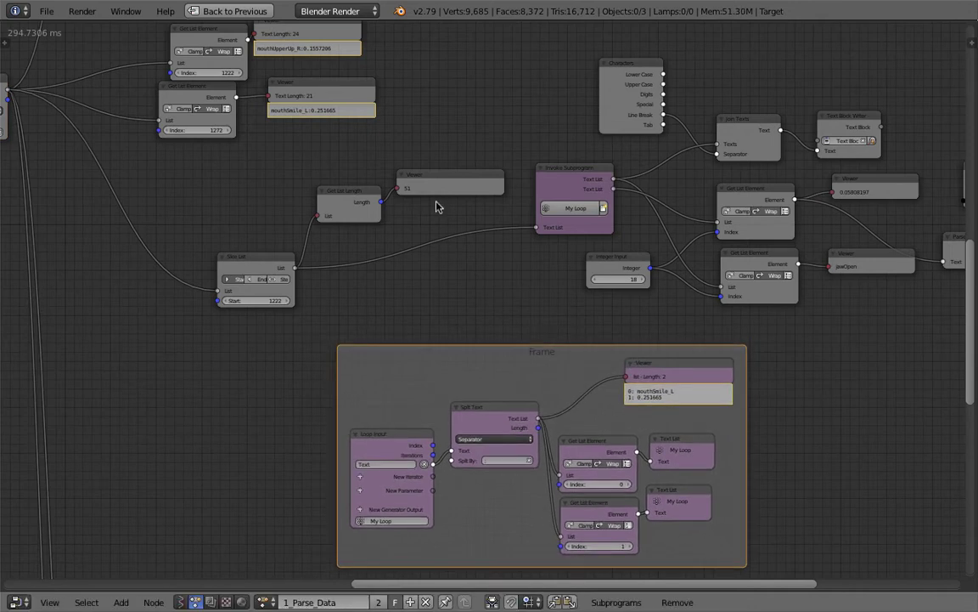
Move the Get List Element nodes with index 1222 and 1272 closer to the Split Text node, one above the other
{"action": "middle_click_drag", "start_coordinate": [87, 74], "coordinate": [257, 169]}
{"action": "middle_click_drag", "start_coordinate": [308, 188], "coordinate": [372, 203]}
{"action": "scroll", "coordinate": [373, 203], "scroll_direction": "up", "scroll_amount": 5}
{"action": "left_click_drag", "start_coordinate": [562, 159], "coordinate": [514, 143]}
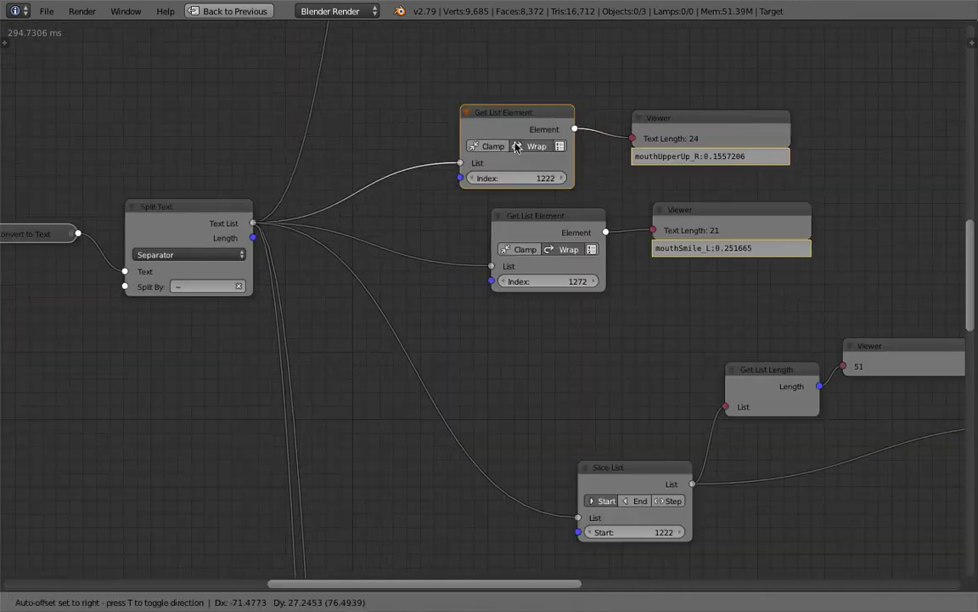
{"action": "left_click_drag", "start_coordinate": [561, 228], "coordinate": [515, 221]}
{"action": "scroll", "coordinate": [475, 221], "scroll_direction": "up", "scroll_amount": 3}
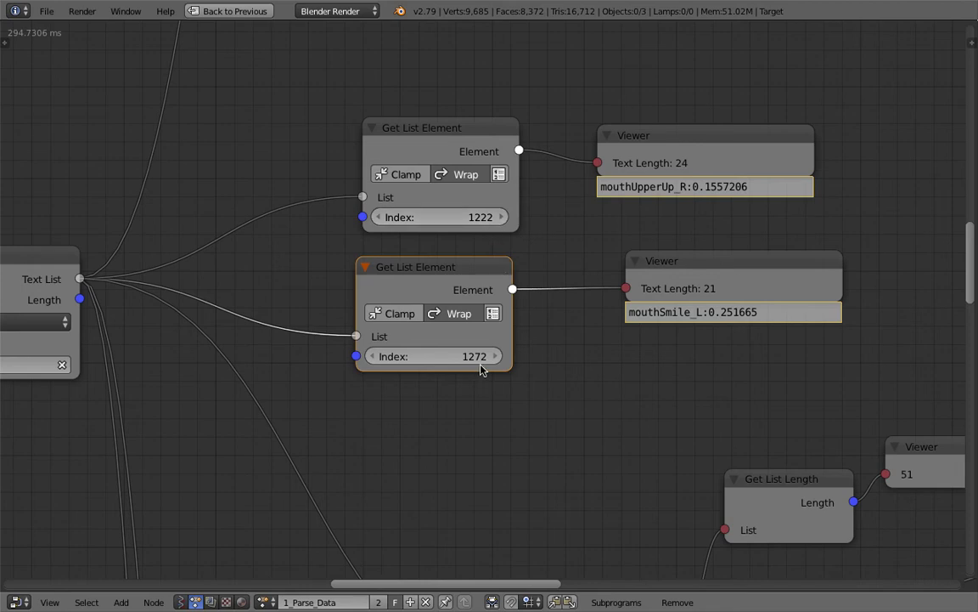
{"action": "left_click_drag", "start_coordinate": [478, 272], "coordinate": [478, 280]}
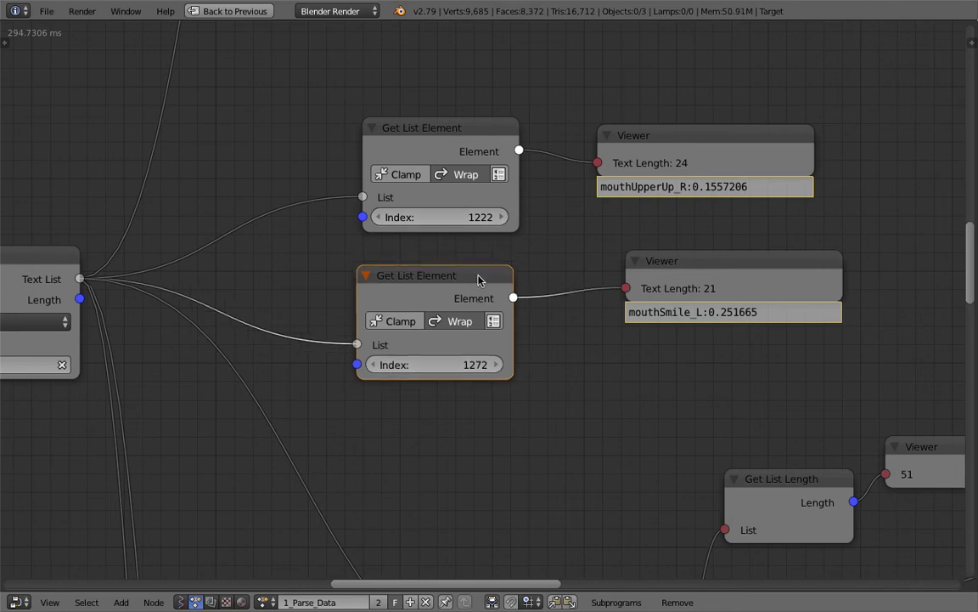
Place the two text Viewer nodes closer to their Get List Element nodes and nudge the index 1222 node into line
{"action": "middle_click_drag", "start_coordinate": [559, 237], "coordinate": [450, 241]}
{"action": "left_click_drag", "start_coordinate": [555, 148], "coordinate": [538, 121]}
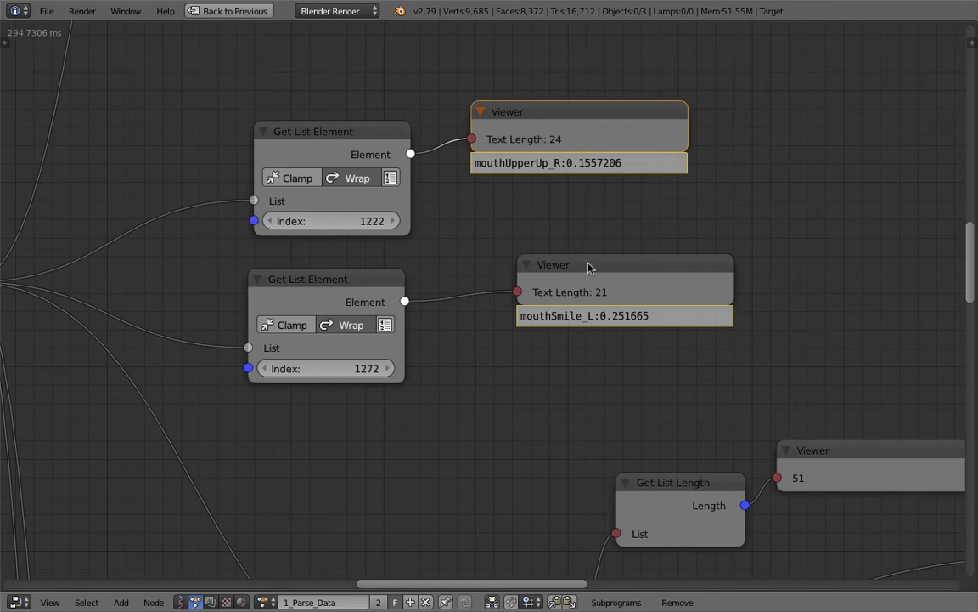
{"action": "left_click_drag", "start_coordinate": [591, 268], "coordinate": [546, 245]}
{"action": "scroll", "coordinate": [546, 245], "scroll_direction": "down", "scroll_amount": 3}
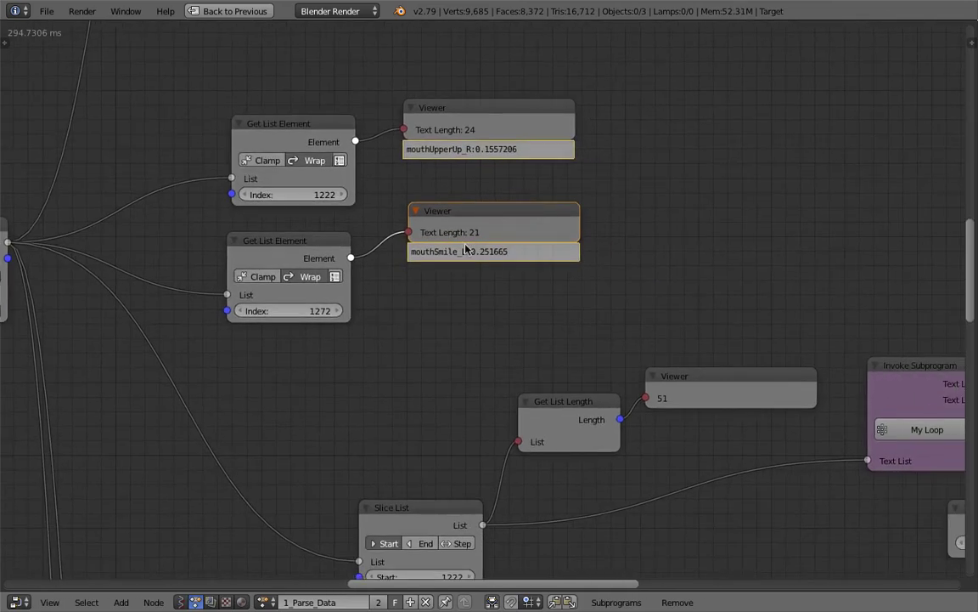
{"action": "middle_click_drag", "start_coordinate": [466, 248], "coordinate": [440, 241]}
{"action": "left_click_drag", "start_coordinate": [275, 118], "coordinate": [268, 114]}
Read the mouthUpperUp_R and mouthSmile_L entries in their Viewers and the list length of the sliced range
{"action": "scroll", "coordinate": [391, 212], "scroll_direction": "up", "scroll_amount": 3}
{"action": "middle_click_drag", "start_coordinate": [416, 210], "coordinate": [473, 296]}
{"action": "scroll", "coordinate": [473, 302], "scroll_direction": "up", "scroll_amount": 1}
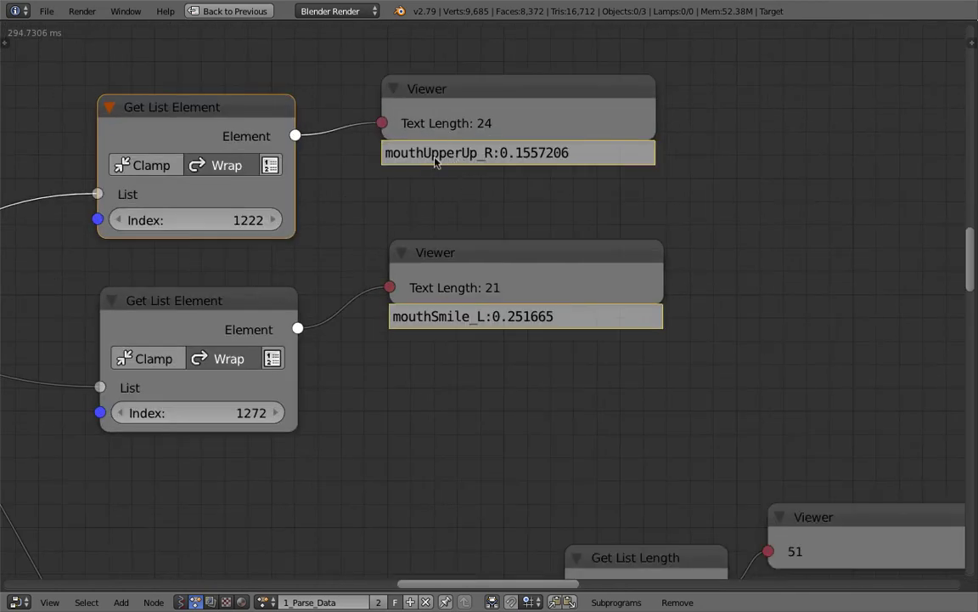
{"action": "scroll", "coordinate": [459, 327], "scroll_direction": "down", "scroll_amount": 4}
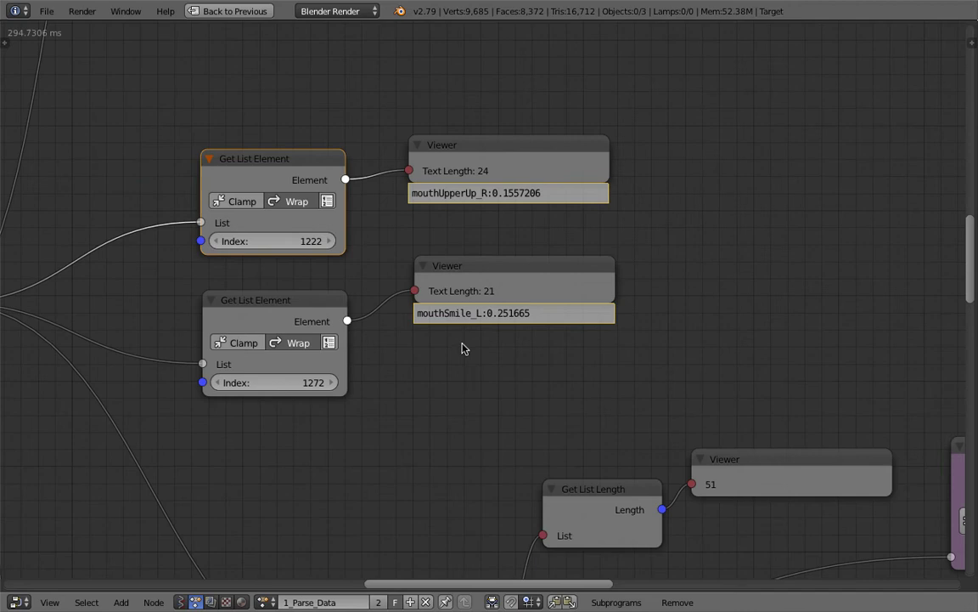
{"action": "middle_click_drag", "start_coordinate": [454, 308], "coordinate": [415, 256]}
{"action": "scroll", "coordinate": [433, 251], "scroll_direction": "up", "scroll_amount": 3}
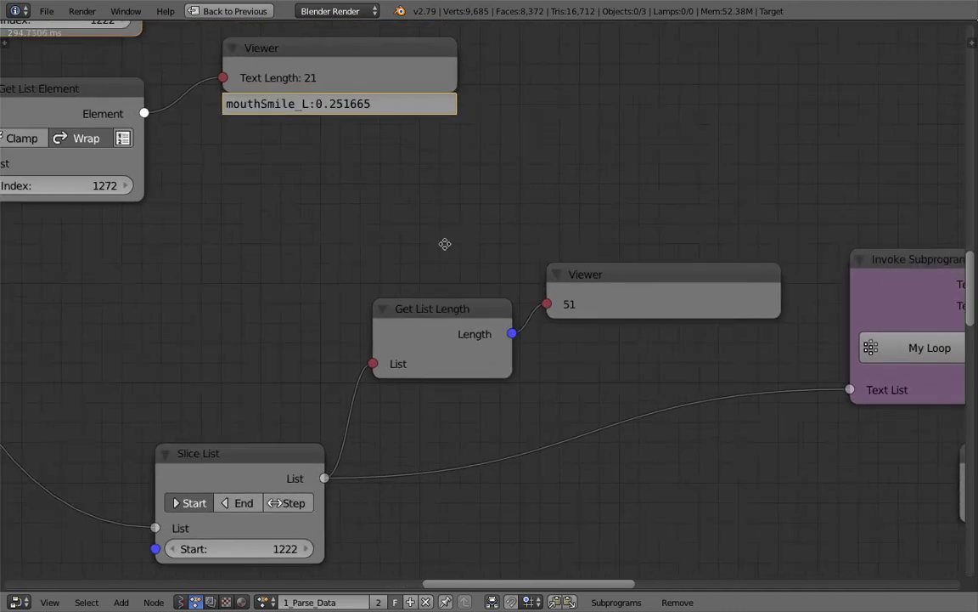
{"action": "left_click", "coordinate": [604, 285]}
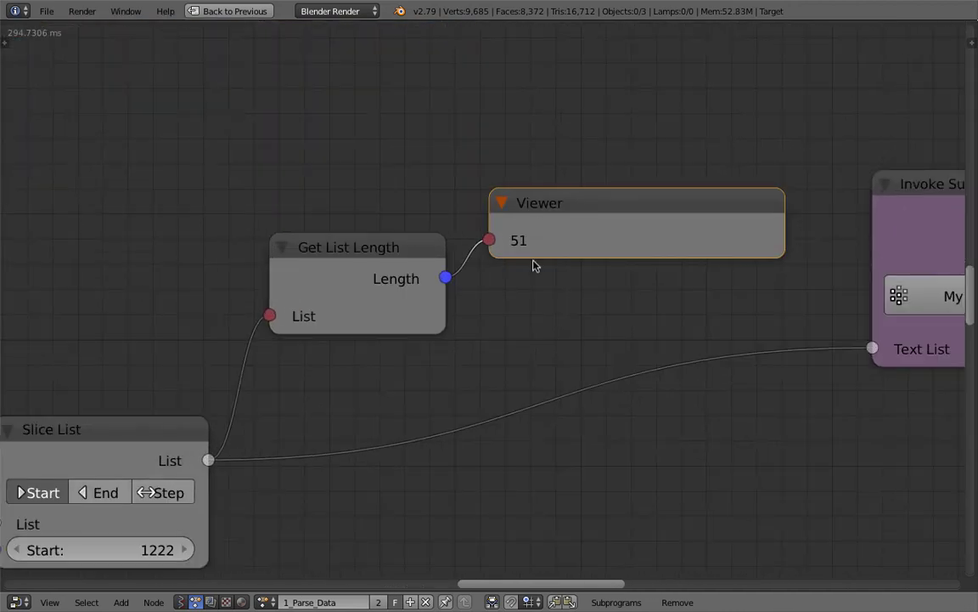
{"action": "scroll", "coordinate": [535, 264], "scroll_direction": "down", "scroll_amount": 2}
{"action": "scroll", "coordinate": [637, 193], "scroll_direction": "up", "scroll_amount": 1}
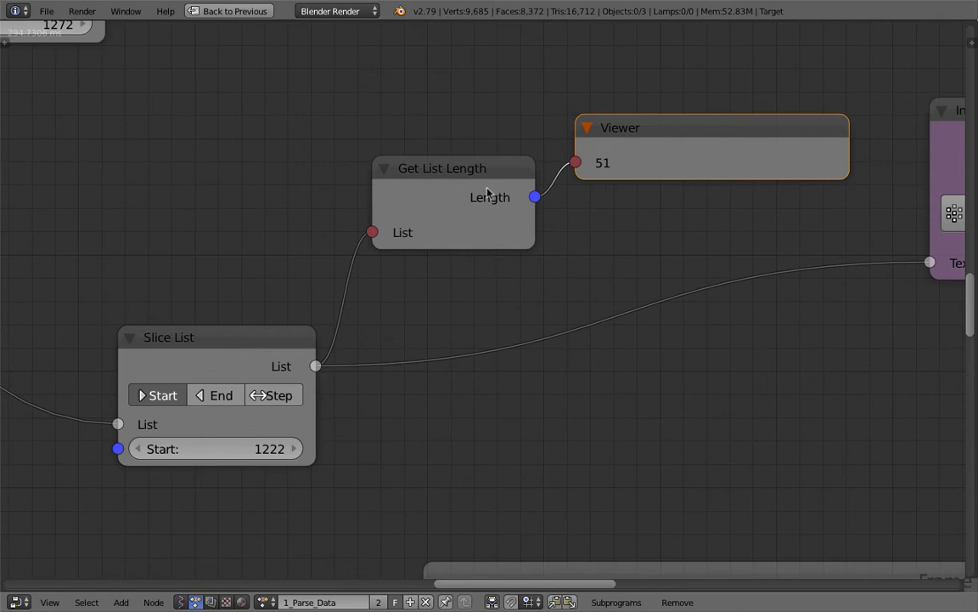
Move the Slice List and Get List Length nodes back towards the Split Text node
{"action": "left_click_drag", "start_coordinate": [212, 345], "coordinate": [153, 326]}
{"action": "left_click_drag", "start_coordinate": [437, 167], "coordinate": [377, 136]}
{"action": "scroll", "coordinate": [367, 255], "scroll_direction": "down", "scroll_amount": 1}
{"action": "middle_click_drag", "start_coordinate": [284, 301], "coordinate": [372, 294]}
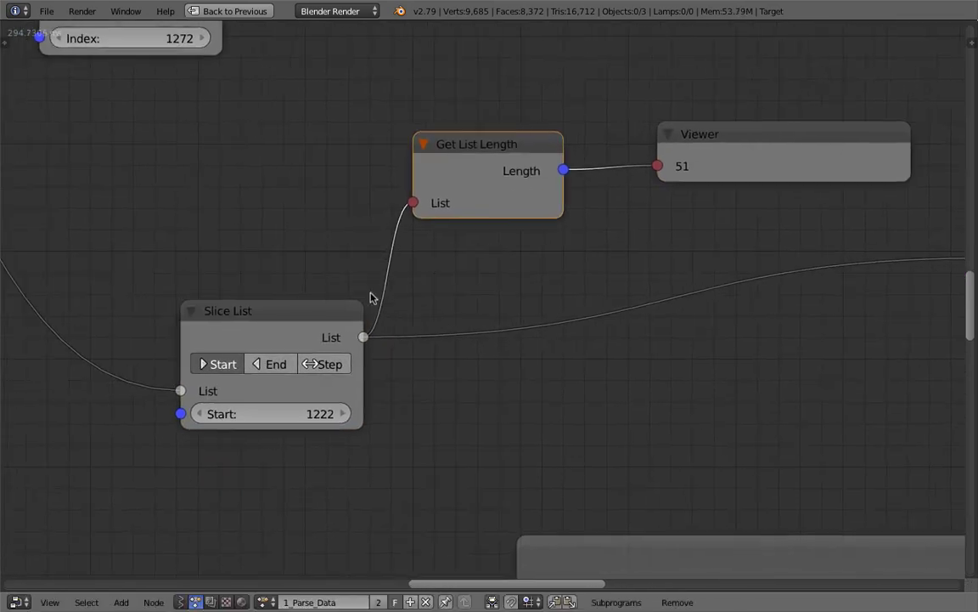
{"action": "left_click_drag", "start_coordinate": [293, 321], "coordinate": [272, 317]}
Shift the Slice List node closer to the Split Text node and bring the list length Viewer nearer to Get List Length
{"action": "scroll", "coordinate": [278, 323], "scroll_direction": "down", "scroll_amount": 3}
{"action": "middle_click_drag", "start_coordinate": [356, 287], "coordinate": [314, 285]}
{"action": "middle_click_drag", "start_coordinate": [544, 413], "coordinate": [493, 389]}
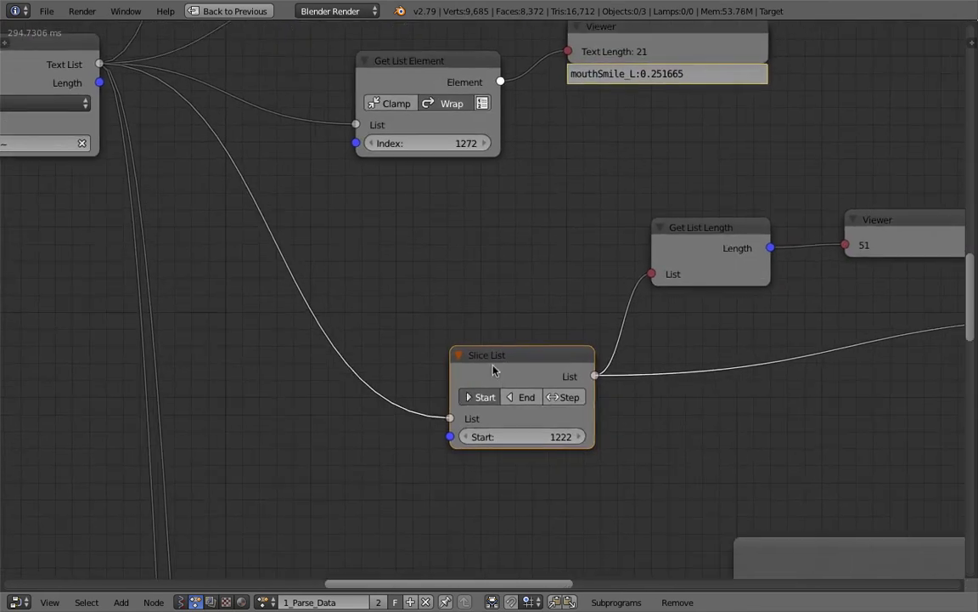
{"action": "left_click_drag", "start_coordinate": [496, 367], "coordinate": [468, 348]}
{"action": "middle_click_drag", "start_coordinate": [482, 326], "coordinate": [240, 350]}
{"action": "left_click_drag", "start_coordinate": [682, 251], "coordinate": [662, 236]}
Shift the My Loop Invoke Subprogram node slightly towards the list length Viewer
{"action": "middle_click_drag", "start_coordinate": [365, 391], "coordinate": [164, 399]}
{"action": "middle_click_drag", "start_coordinate": [442, 311], "coordinate": [197, 326]}
{"action": "left_click_drag", "start_coordinate": [467, 264], "coordinate": [442, 267]}
{"action": "scroll", "coordinate": [442, 267], "scroll_direction": "down", "scroll_amount": 3}
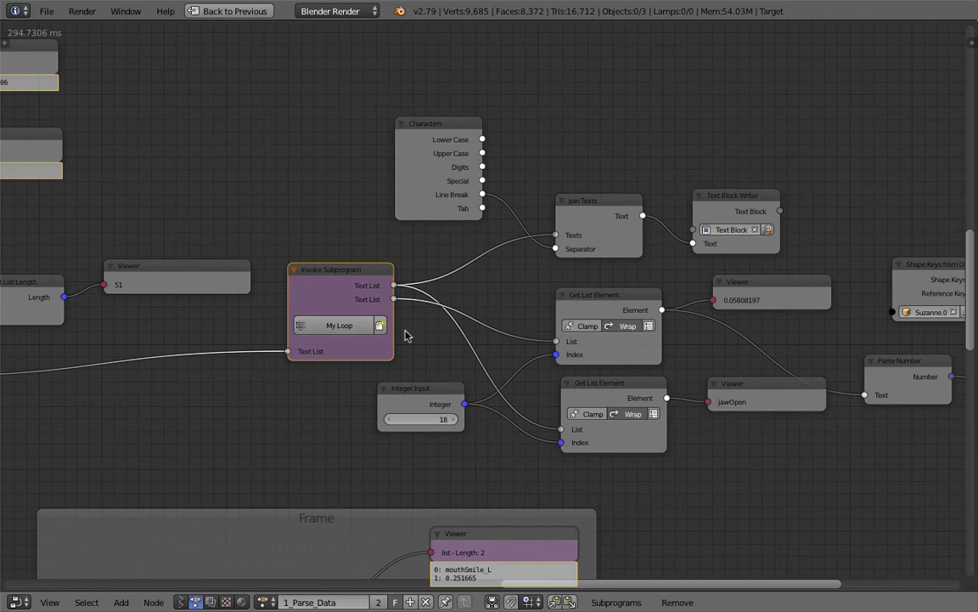
{"action": "scroll", "coordinate": [607, 321], "scroll_direction": "left", "scroll_amount": 1}
{"action": "scroll", "coordinate": [552, 253], "scroll_direction": "up", "scroll_amount": 2}
{"action": "scroll", "coordinate": [553, 253], "scroll_direction": "up", "scroll_amount": 1}
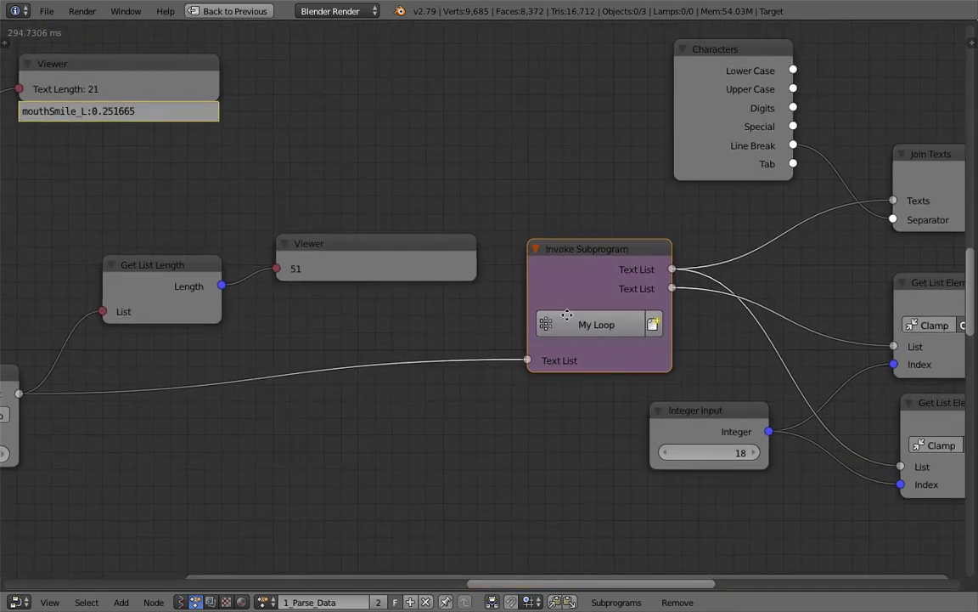
Move the Loop Input and Split Text nodes inside the frame away from the loop's Get List Element nodes
{"action": "middle_click_drag", "start_coordinate": [569, 567], "coordinate": [456, 203]}
{"action": "middle_click_drag", "start_coordinate": [322, 324], "coordinate": [381, 267]}
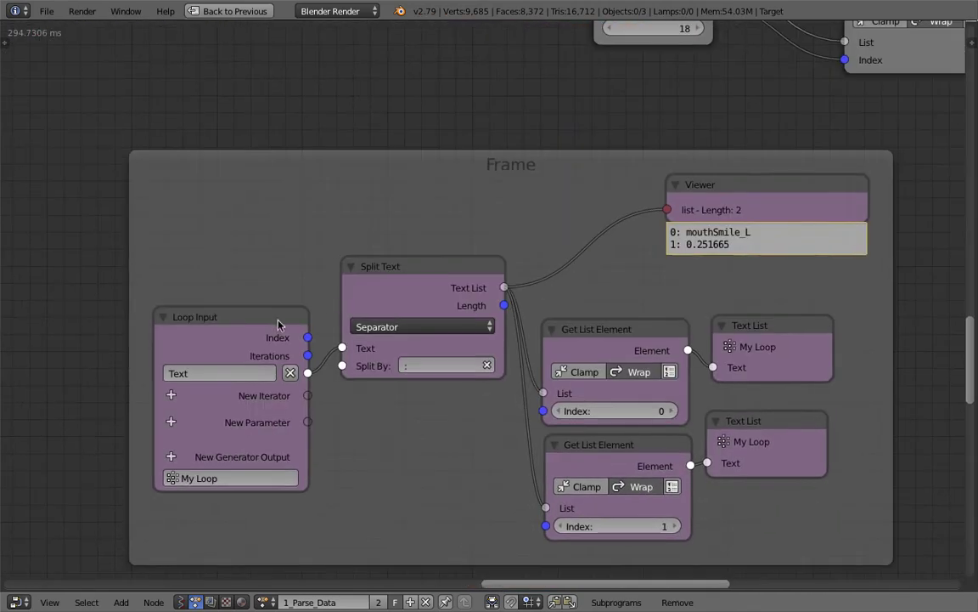
{"action": "left_click_drag", "start_coordinate": [279, 323], "coordinate": [253, 321]}
{"action": "left_click_drag", "start_coordinate": [395, 282], "coordinate": [369, 283]}
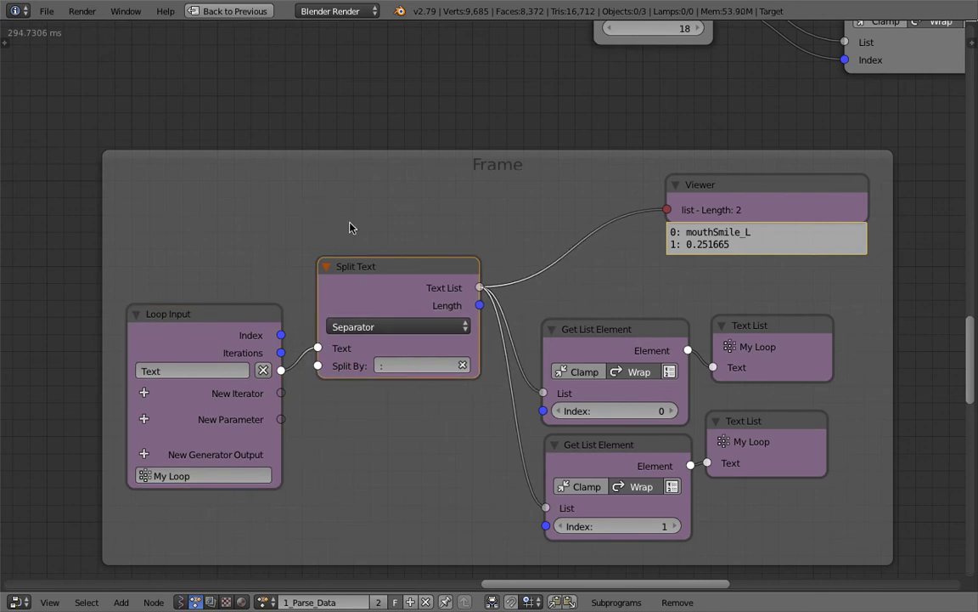
Compare the combined mouthSmile_L entry in its Viewer with the name and value split by the colon in the My Loop frame
{"action": "middle_click_drag", "start_coordinate": [268, 135], "coordinate": [347, 374]}
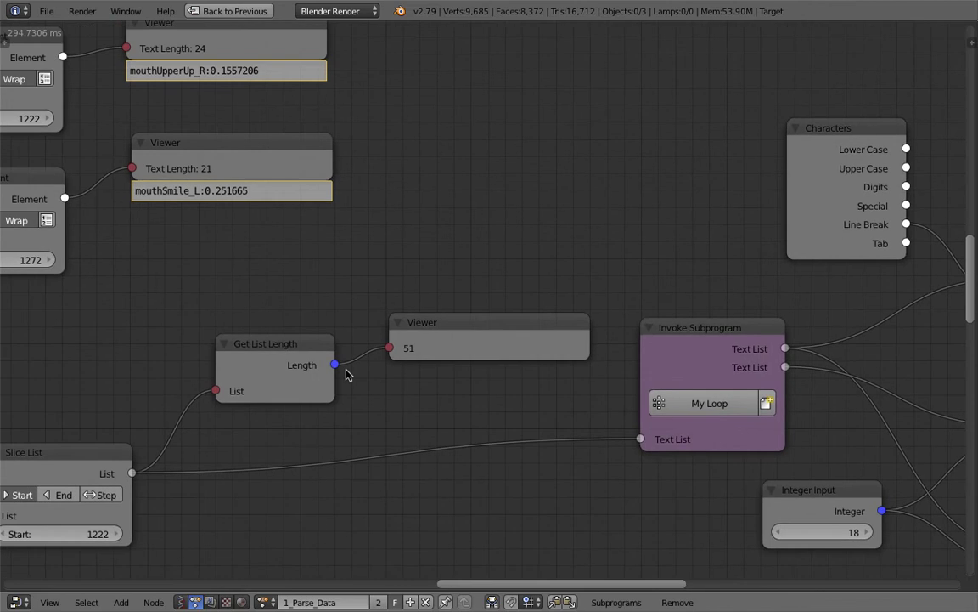
{"action": "middle_click_drag", "start_coordinate": [209, 206], "coordinate": [409, 272]}
{"action": "scroll", "coordinate": [395, 253], "scroll_direction": "up", "scroll_amount": 4}
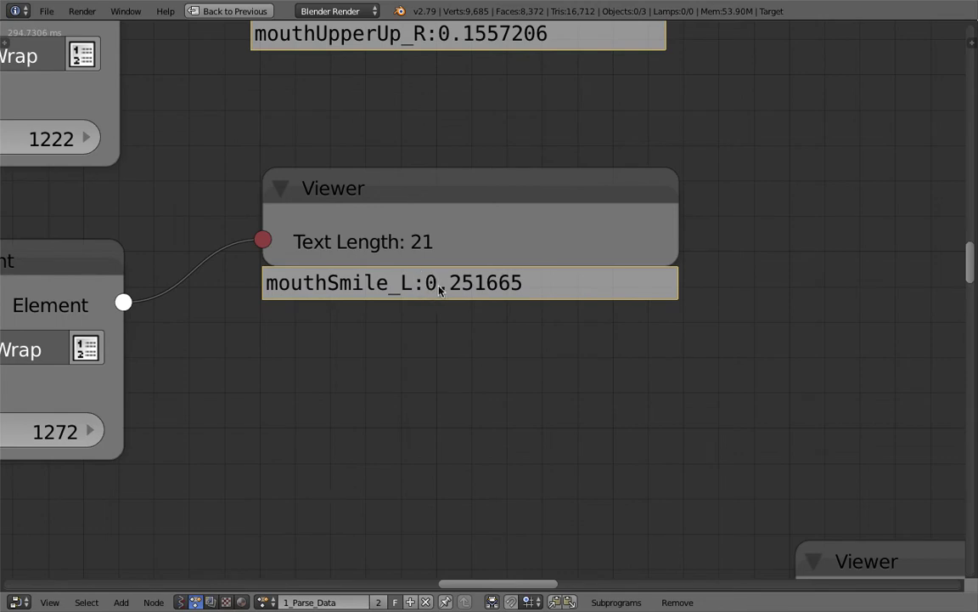
{"action": "scroll", "coordinate": [762, 394], "scroll_direction": "down", "scroll_amount": 5}
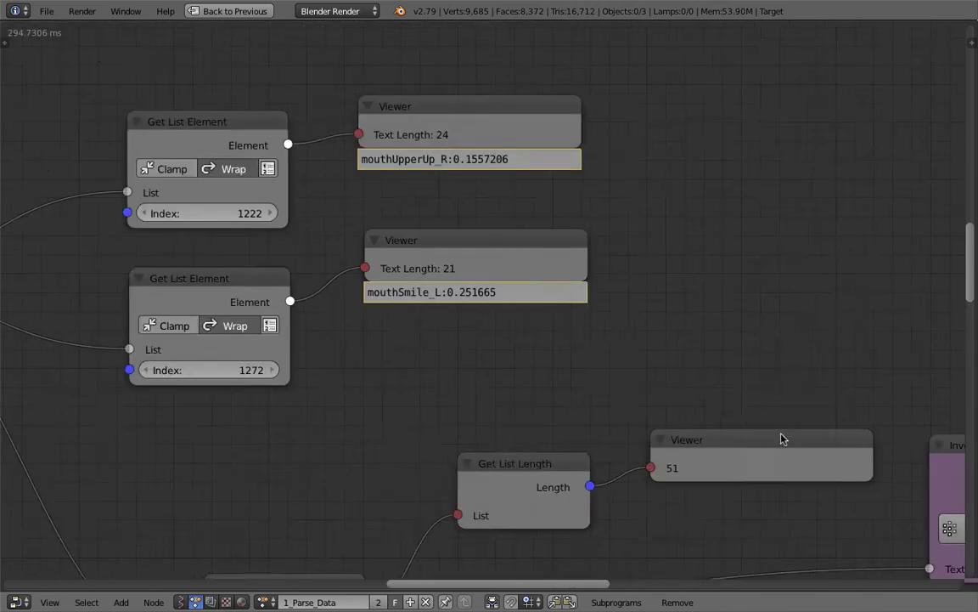
{"action": "middle_click_drag", "start_coordinate": [751, 452], "coordinate": [467, 170]}
{"action": "middle_click_drag", "start_coordinate": [600, 287], "coordinate": [536, 278]}
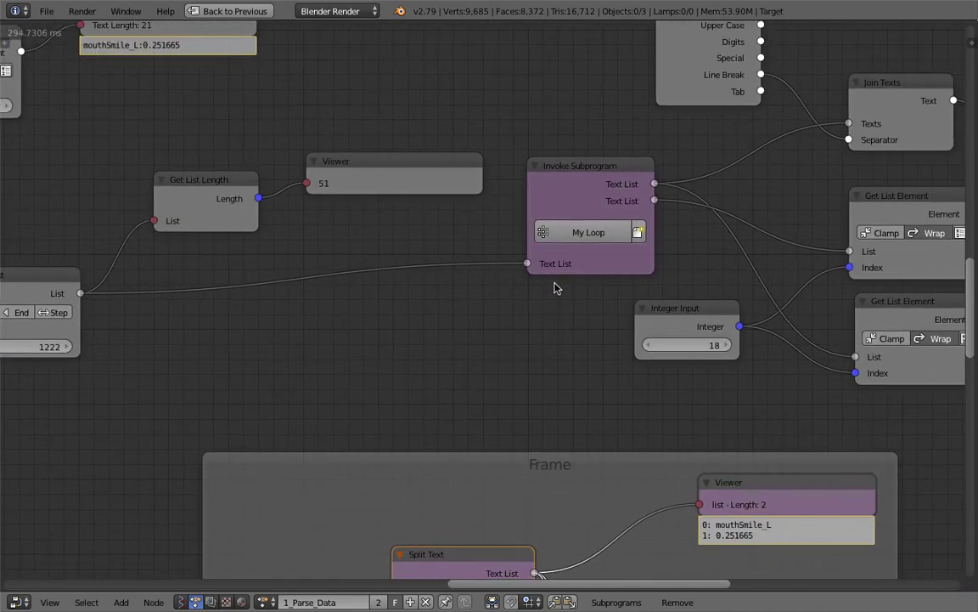
{"action": "middle_click_drag", "start_coordinate": [630, 340], "coordinate": [537, 256]}
{"action": "middle_click_drag", "start_coordinate": [557, 382], "coordinate": [558, 227]}
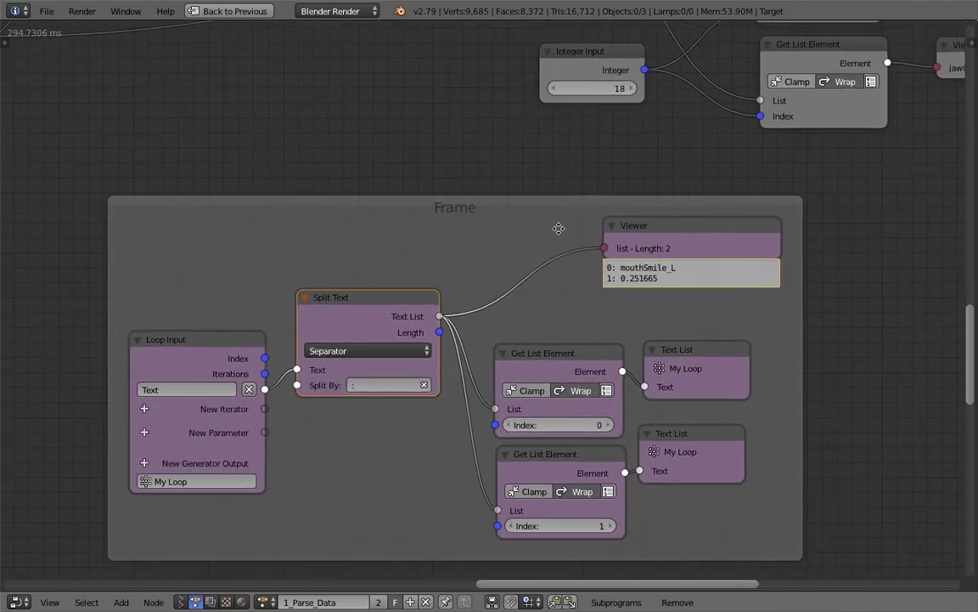
Move the Loop Input node away from Split Text and raise Split Text slightly inside the My Loop frame
{"action": "scroll", "coordinate": [618, 328], "scroll_direction": "up", "scroll_amount": 2}
{"action": "middle_click_drag", "start_coordinate": [449, 319], "coordinate": [448, 279]}
{"action": "left_click_drag", "start_coordinate": [132, 304], "coordinate": [90, 281]}
{"action": "left_click_drag", "start_coordinate": [316, 272], "coordinate": [323, 256]}
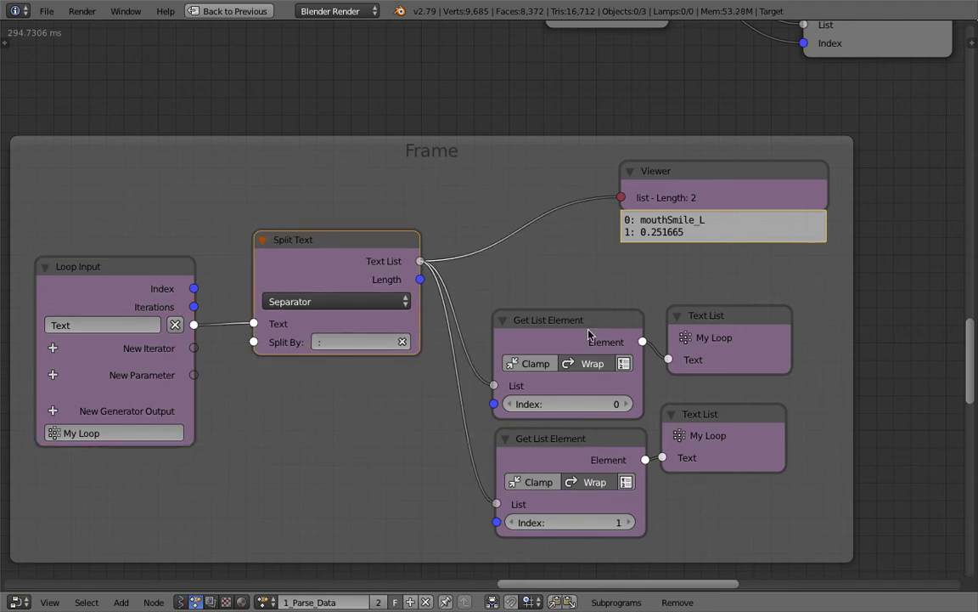
Move the index 0 and index 1 Get List Element nodes in the frame closer to Split Text
{"action": "left_click_drag", "start_coordinate": [588, 338], "coordinate": [560, 318]}
{"action": "left_click_drag", "start_coordinate": [548, 438], "coordinate": [506, 416]}
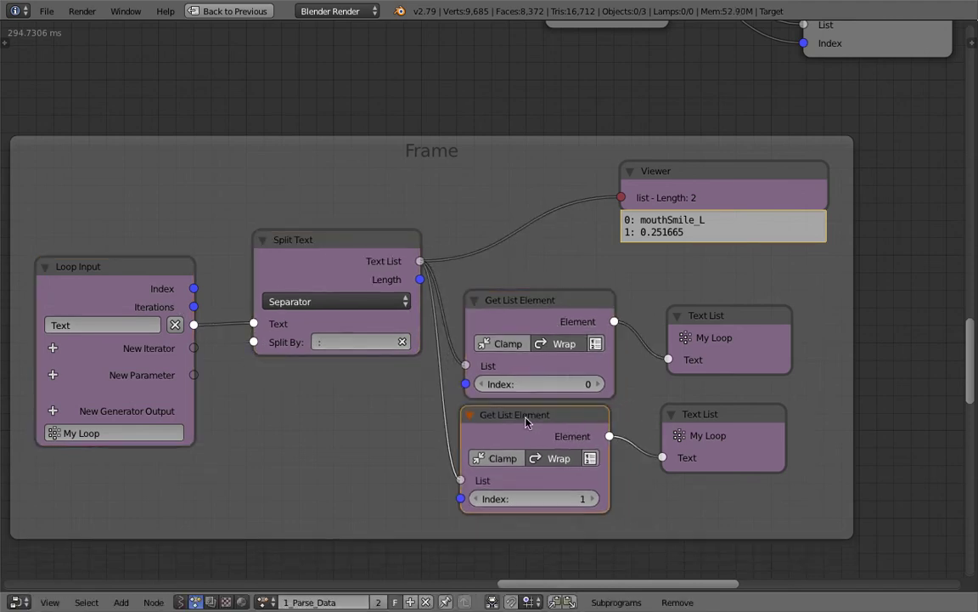
{"action": "left_click", "coordinate": [586, 316]}
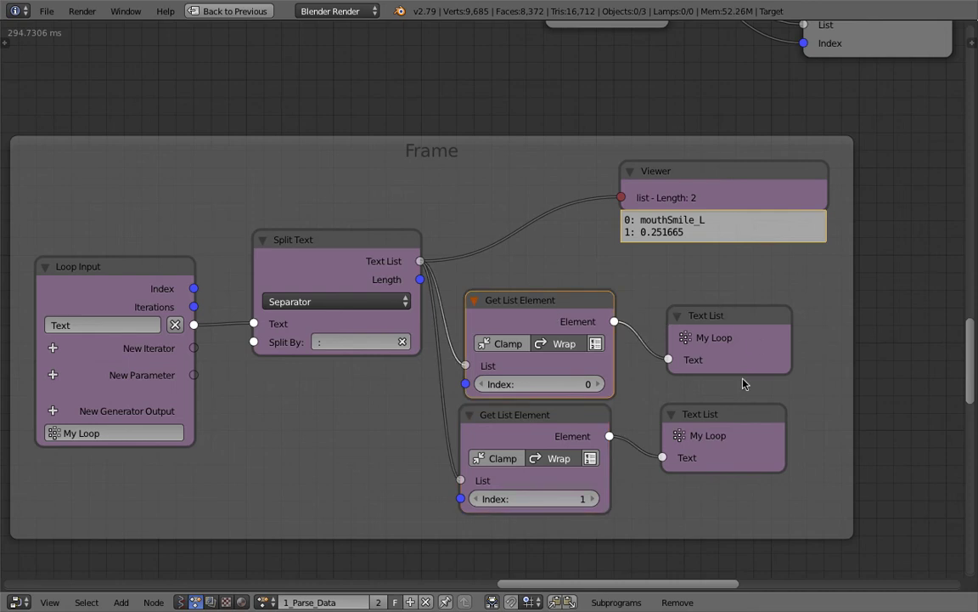
Move the frame's list Viewer closer to Split Text, above the index 0 Get List Element node
{"action": "left_click_drag", "start_coordinate": [690, 177], "coordinate": [564, 182]}
{"action": "scroll", "coordinate": [556, 229], "scroll_direction": "up", "scroll_amount": 2}
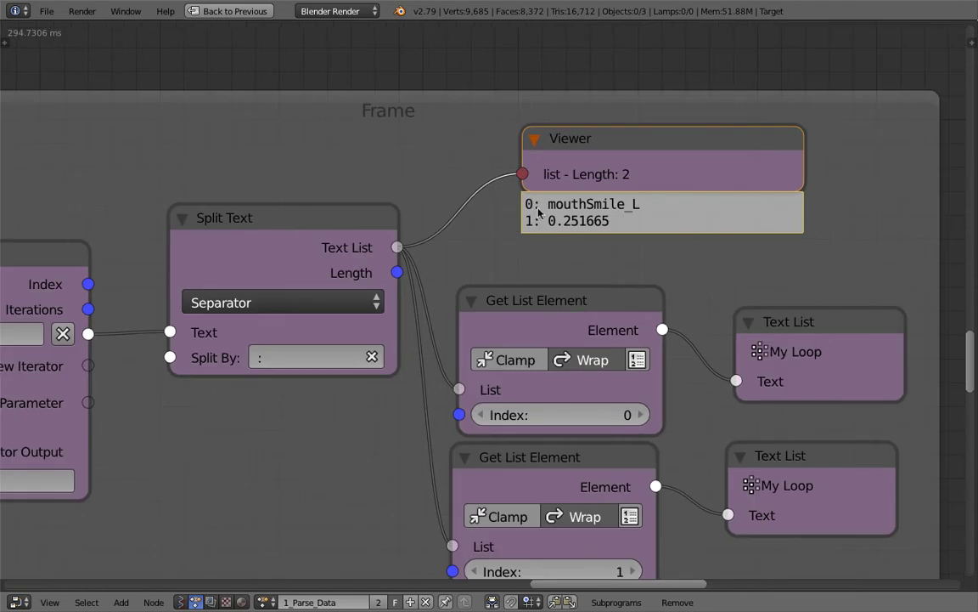
{"action": "middle_click_drag", "start_coordinate": [603, 288], "coordinate": [589, 234]}
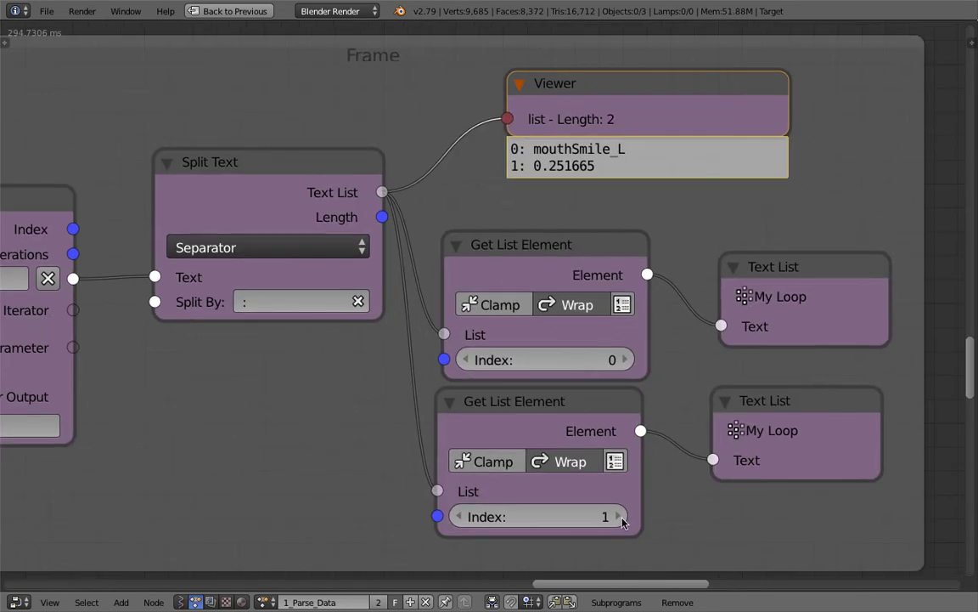
Trace My Loop's two text list outputs from the Invoke Subprogram node to Join Texts and the Get List Element nodes
{"action": "scroll", "coordinate": [301, 304], "scroll_direction": "down", "scroll_amount": 5}
{"action": "middle_click_drag", "start_coordinate": [435, 314], "coordinate": [450, 394]}
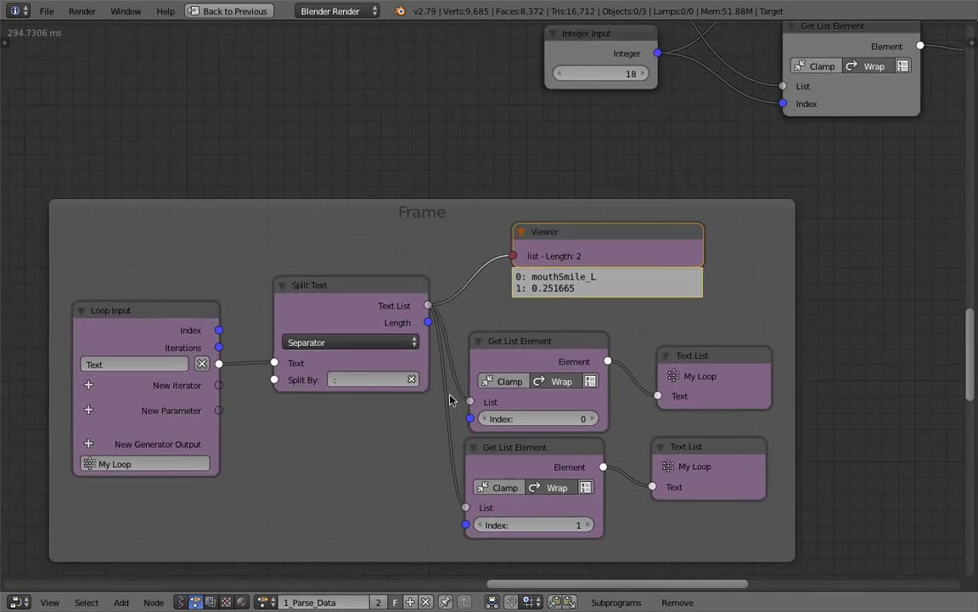
{"action": "scroll", "coordinate": [450, 392], "scroll_direction": "down", "scroll_amount": 2}
{"action": "scroll", "coordinate": [443, 242], "scroll_direction": "down", "scroll_amount": 2}
{"action": "middle_click_drag", "start_coordinate": [442, 242], "coordinate": [475, 361]}
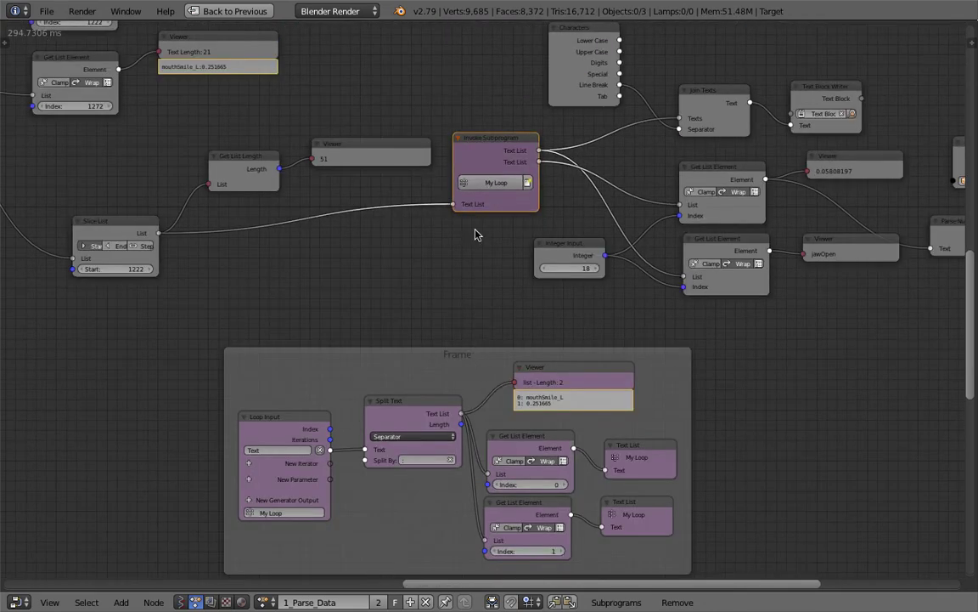
{"action": "middle_click_drag", "start_coordinate": [477, 233], "coordinate": [246, 246]}
{"action": "scroll", "coordinate": [360, 231], "scroll_direction": "up", "scroll_amount": 2}
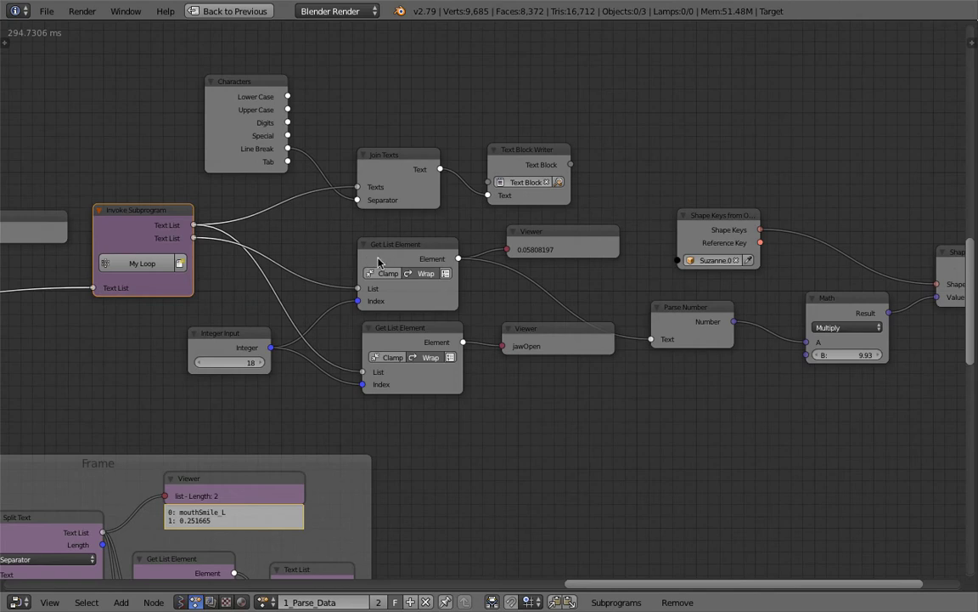
{"action": "scroll", "coordinate": [405, 260], "scroll_direction": "up", "scroll_amount": 2}
{"action": "middle_click_drag", "start_coordinate": [540, 222], "coordinate": [506, 228]}
{"action": "middle_click_drag", "start_coordinate": [196, 205], "coordinate": [267, 236]}
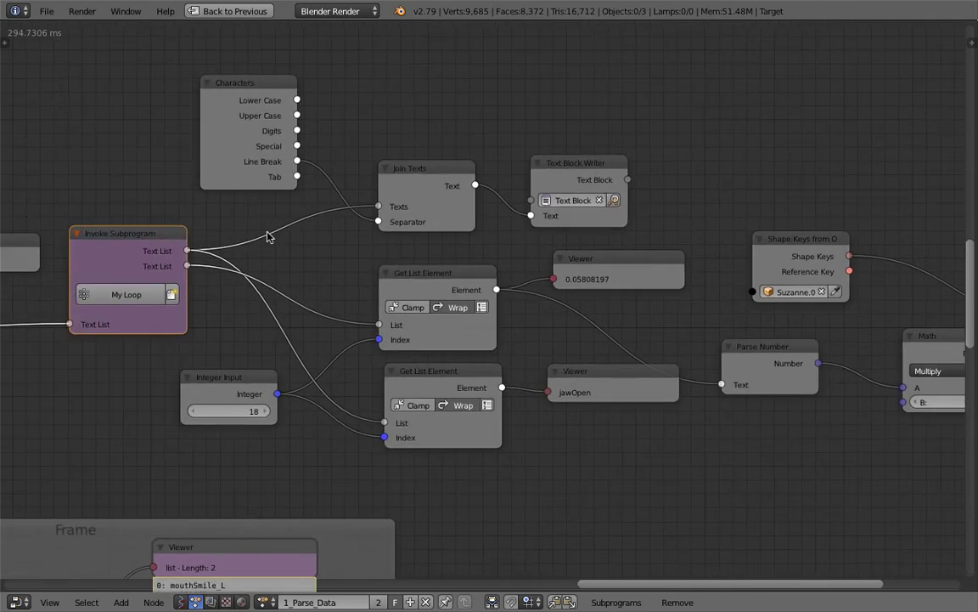
Move the Characters, Join Texts and Text Block Writer nodes up, away from the Get List Element nodes
{"action": "left_click_drag", "start_coordinate": [246, 127], "coordinate": [236, 103]}
{"action": "left_click_drag", "start_coordinate": [399, 170], "coordinate": [379, 92]}
{"action": "left_click_drag", "start_coordinate": [567, 161], "coordinate": [583, 103]}
{"action": "left_click_drag", "start_coordinate": [253, 69], "coordinate": [250, 45]}
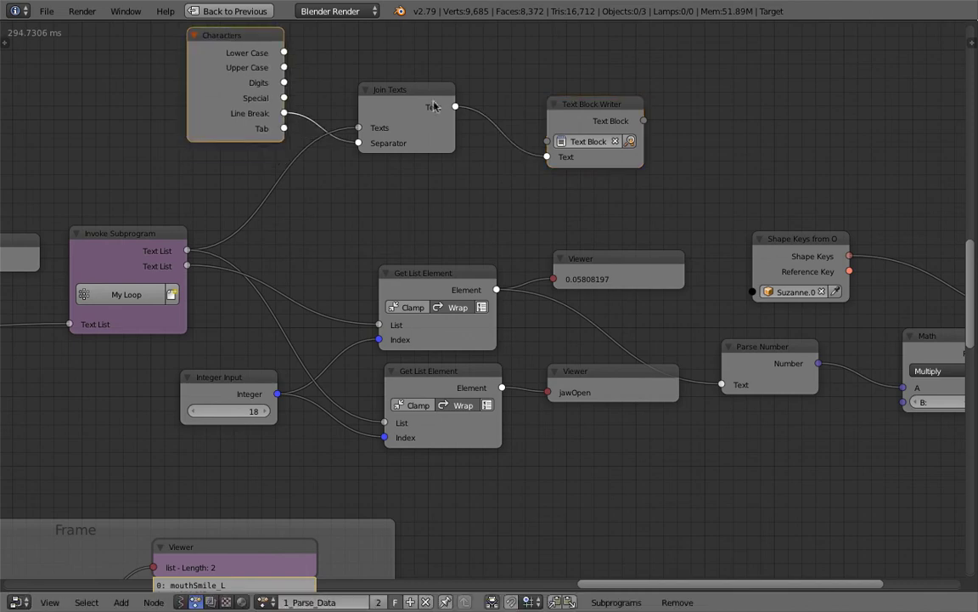
{"action": "middle_click_drag", "start_coordinate": [580, 167], "coordinate": [626, 178]}
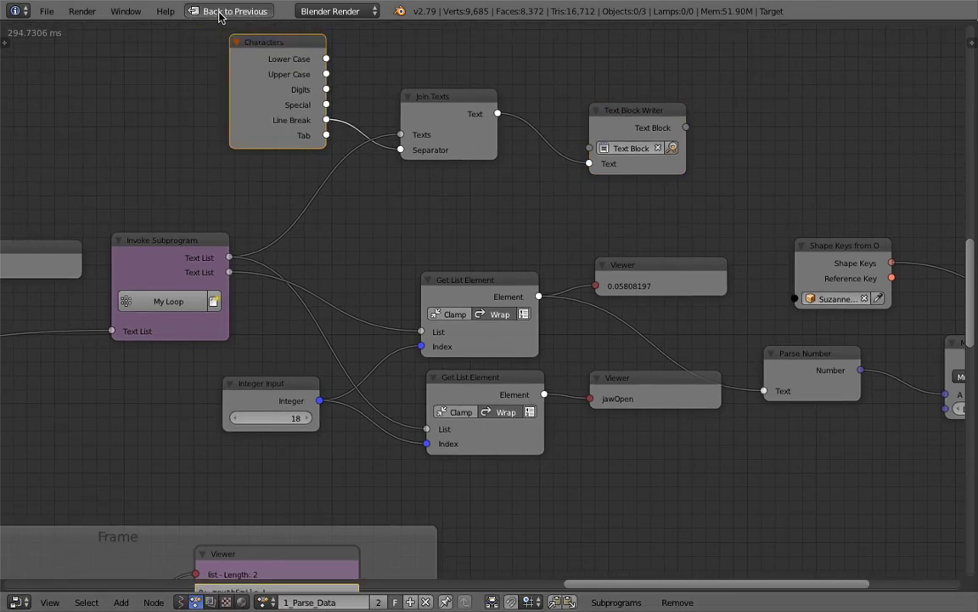
Restore the split layout and show Text Block from its first line in the text editor
{"action": "left_click", "coordinate": [222, 11]}
{"action": "left_click", "coordinate": [251, 602]}
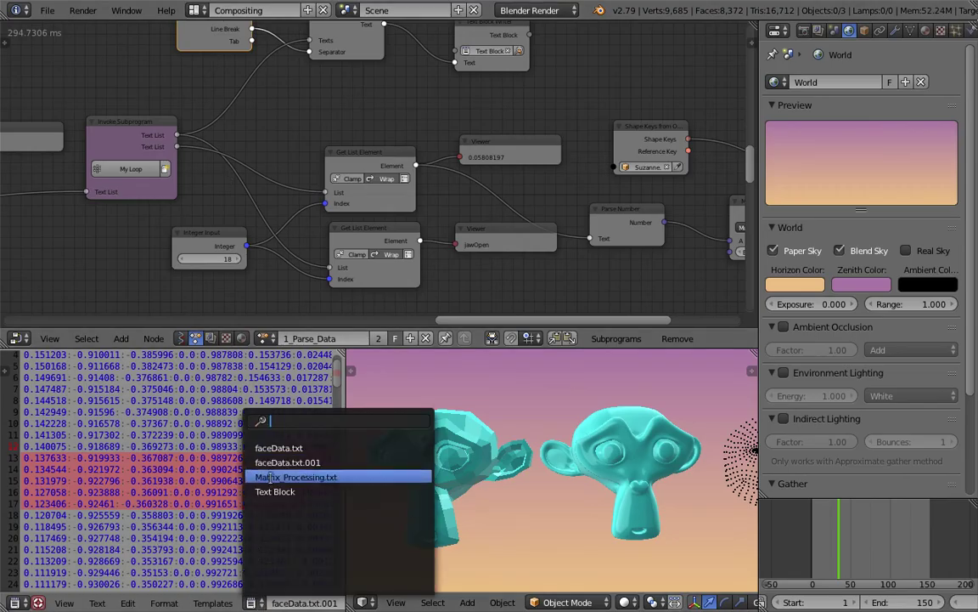
{"action": "left_click", "coordinate": [272, 473]}
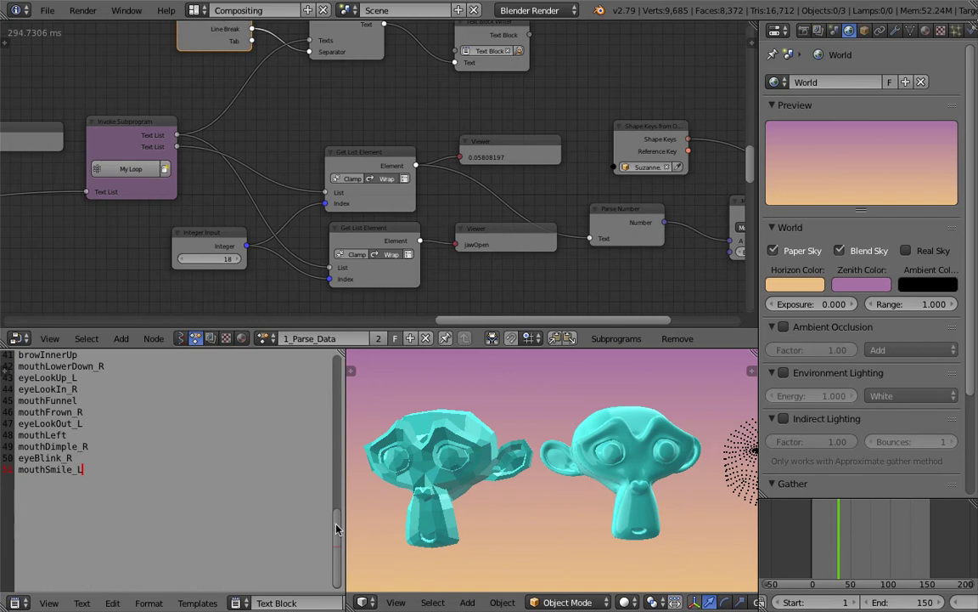
{"action": "left_click_drag", "start_coordinate": [337, 524], "coordinate": [198, 311]}
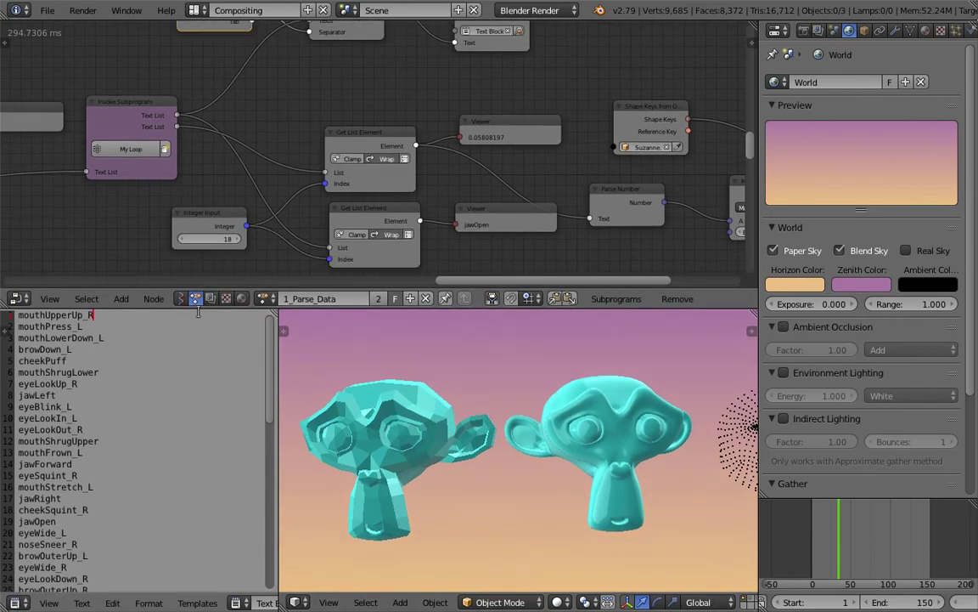
Review the list of shape names in a maximized text editor, and narrow that editor to give the 3D view more room
{"action": "key", "text": "ctrl+Up"}
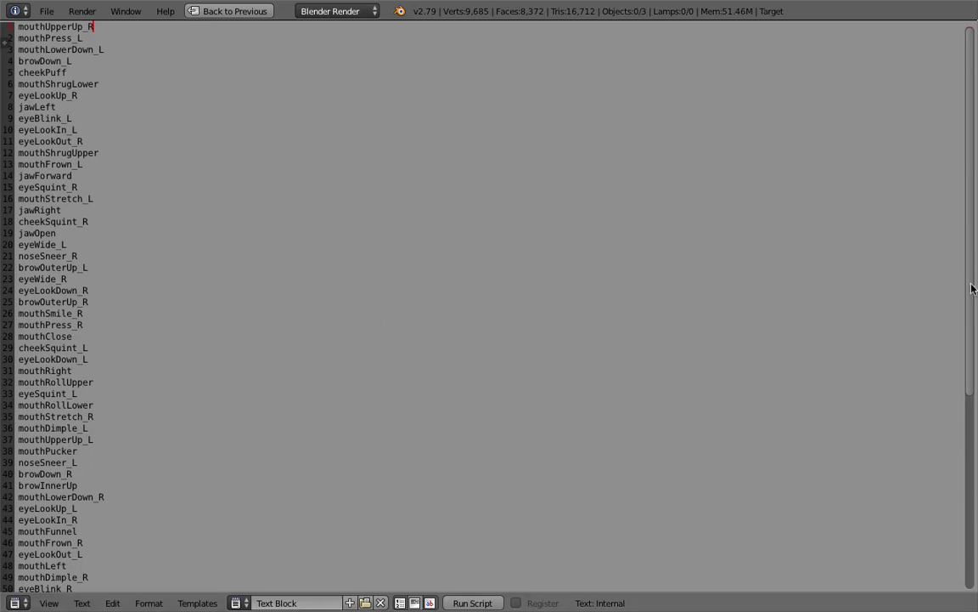
{"action": "left_click_drag", "start_coordinate": [973, 288], "coordinate": [971, 265]}
{"action": "left_click", "coordinate": [231, 12]}
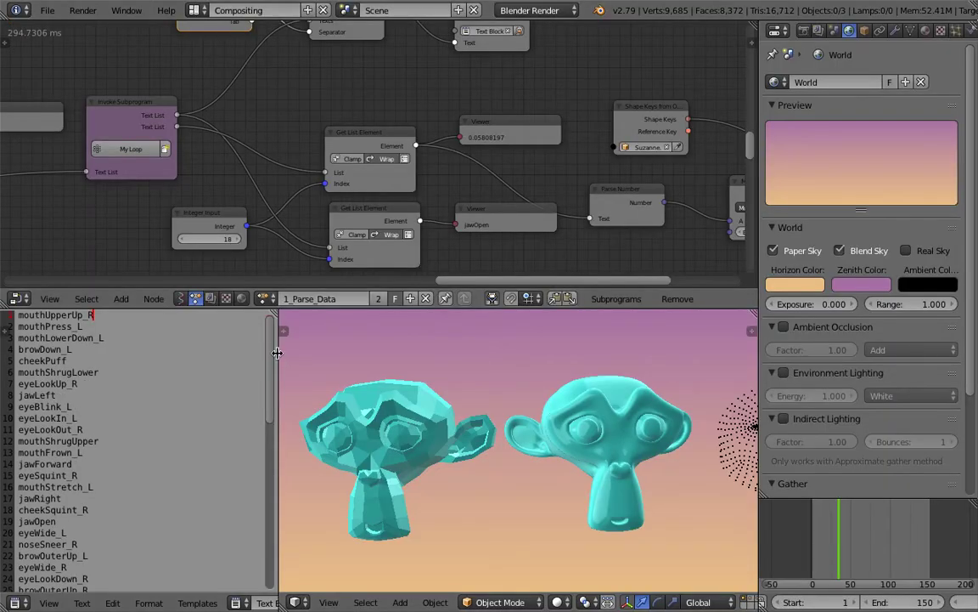
{"action": "left_click_drag", "start_coordinate": [278, 353], "coordinate": [167, 353]}
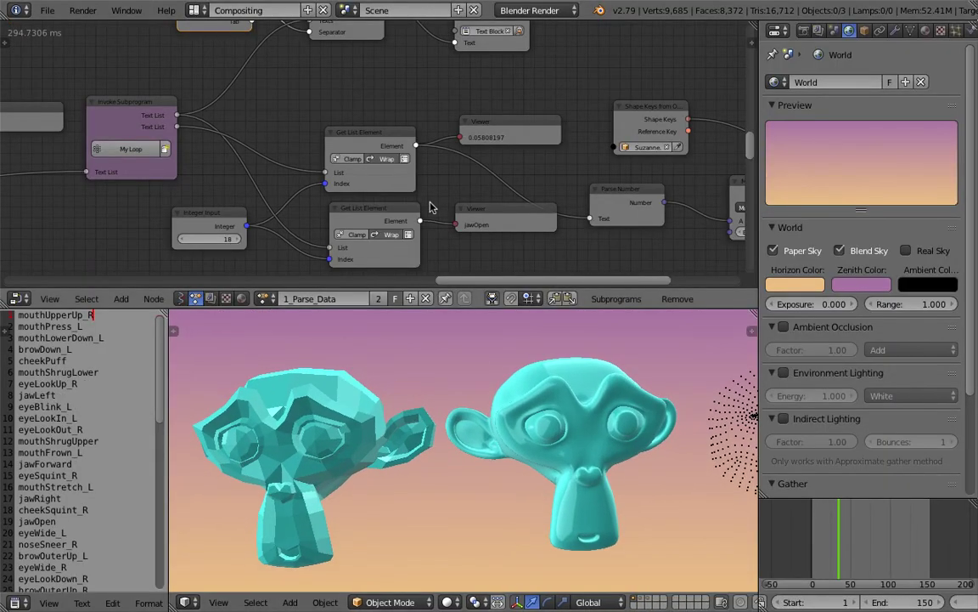
Maximize the node editor and shift Text Block Writer and Join Texts further up towards the Characters node
{"action": "mouse_move", "coordinate": [376, 170]}
{"action": "middle_mouse_down"}
{"action": "mouse_move", "coordinate": [315, 173]}
{"action": "mouse_move", "coordinate": [342, 168]}
{"action": "mouse_move", "coordinate": [330, 174]}
{"action": "middle_mouse_up"}
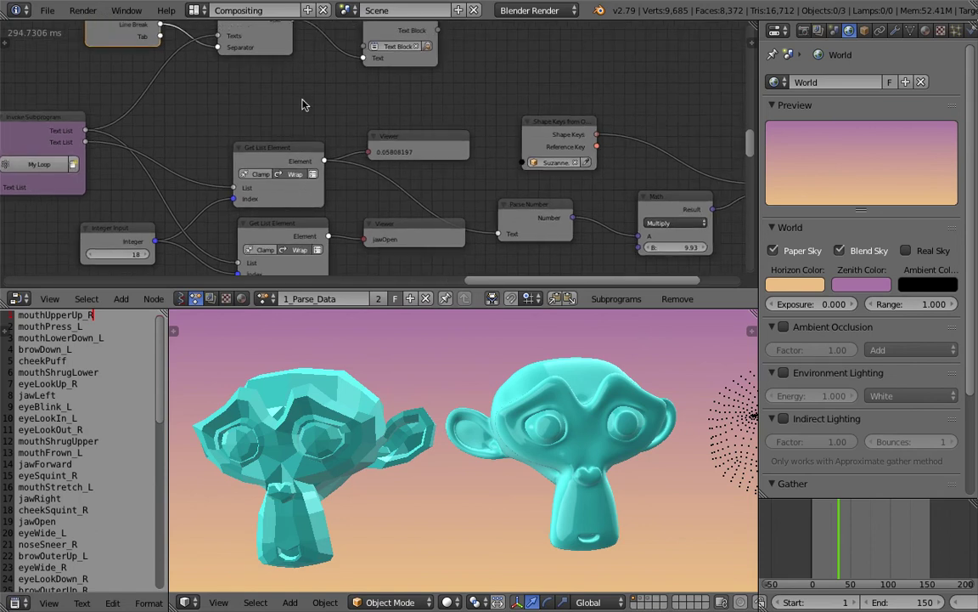
{"action": "key", "text": "shift+space"}
{"action": "scroll", "coordinate": [349, 153], "scroll_direction": "up", "scroll_amount": 1}
{"action": "left_click_drag", "start_coordinate": [504, 108], "coordinate": [452, 67]}
{"action": "left_click_drag", "start_coordinate": [339, 101], "coordinate": [329, 86]}
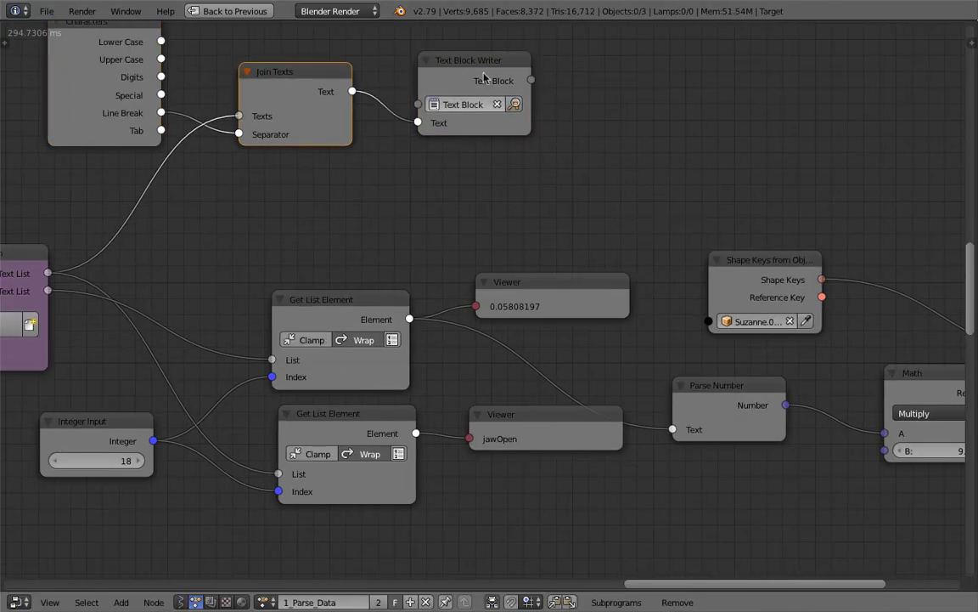
Raise the two Get List Element nodes fed by My Loop and stack them closely
{"action": "middle_click_drag", "start_coordinate": [460, 299], "coordinate": [509, 204]}
{"action": "left_click_drag", "start_coordinate": [414, 209], "coordinate": [410, 175]}
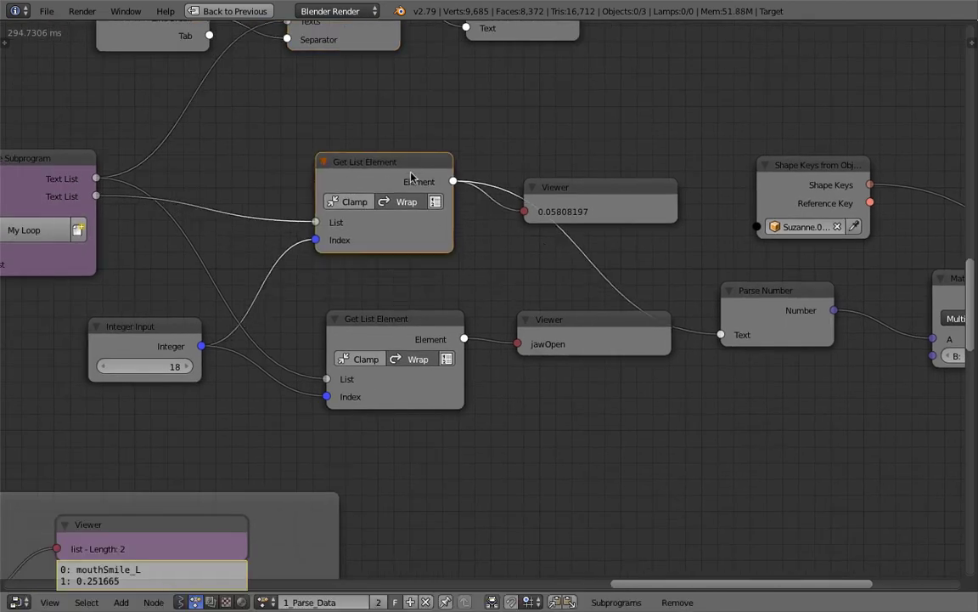
{"action": "left_click_drag", "start_coordinate": [380, 329], "coordinate": [365, 289]}
Nudge the My Loop Invoke Subprogram node and the Integer Input node to line up with the Get List Element pair
{"action": "middle_click_drag", "start_coordinate": [175, 280], "coordinate": [358, 283]}
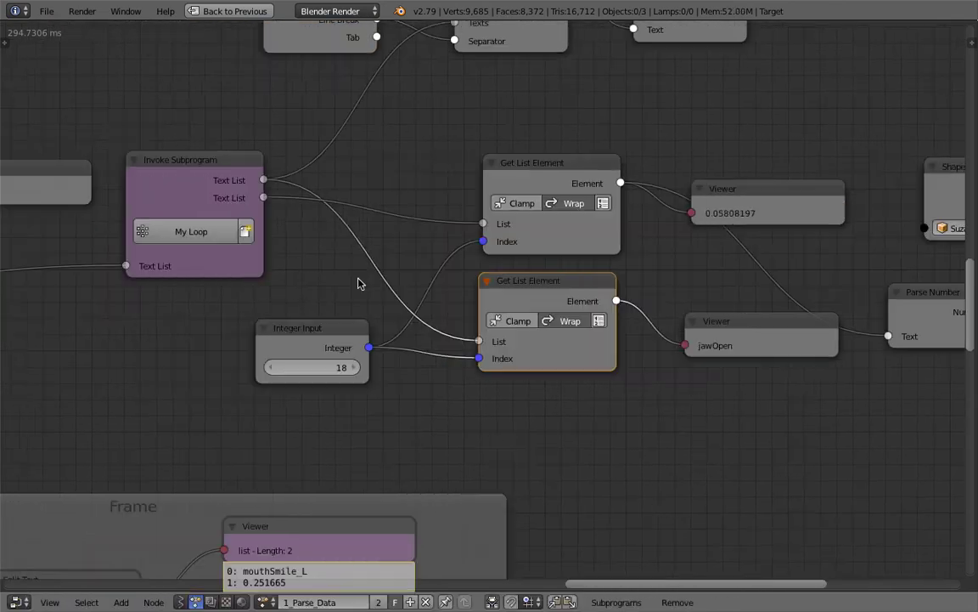
{"action": "left_click_drag", "start_coordinate": [219, 173], "coordinate": [222, 163]}
{"action": "middle_click_drag", "start_coordinate": [339, 199], "coordinate": [238, 222]}
{"action": "left_click_drag", "start_coordinate": [256, 349], "coordinate": [266, 338]}
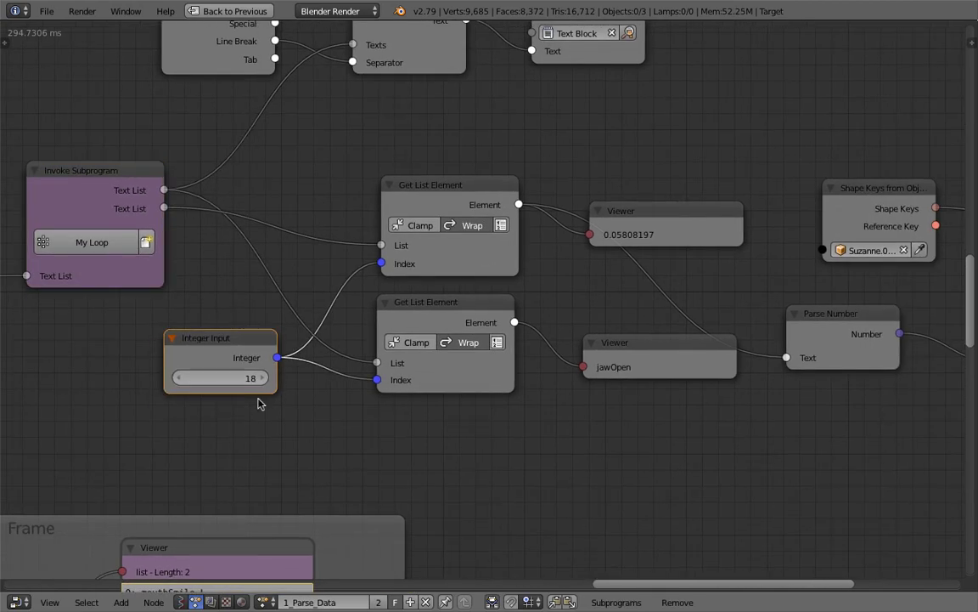
Spread the jawOpen and number Viewers apart vertically to clear the link to Parse Number, and nudge Parse Number slightly
{"action": "middle_click_drag", "start_coordinate": [455, 295], "coordinate": [317, 298]}
{"action": "left_click_drag", "start_coordinate": [494, 366], "coordinate": [472, 410]}
{"action": "left_click_drag", "start_coordinate": [524, 207], "coordinate": [515, 147]}
{"action": "middle_click_drag", "start_coordinate": [592, 244], "coordinate": [404, 245]}
{"action": "left_click_drag", "start_coordinate": [542, 321], "coordinate": [536, 315]}
Set the B value of the Multiply Math node to 10
{"action": "middle_click_drag", "start_coordinate": [610, 341], "coordinate": [442, 335]}
{"action": "scroll", "coordinate": [441, 334], "scroll_direction": "up", "scroll_amount": 1}
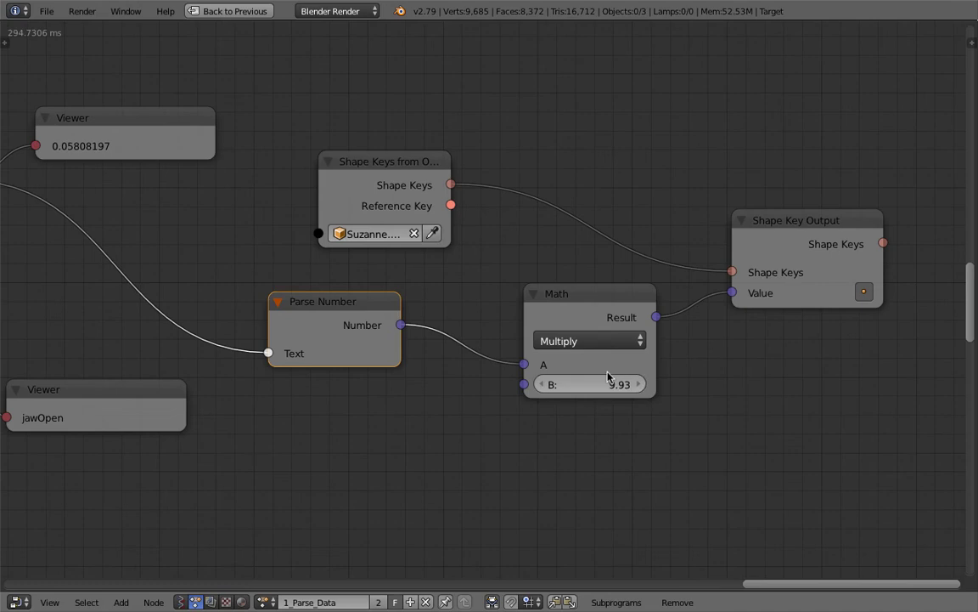
{"action": "left_click", "coordinate": [605, 380]}
{"action": "type", "text": "10"}
{"action": "key", "text": "Return"}
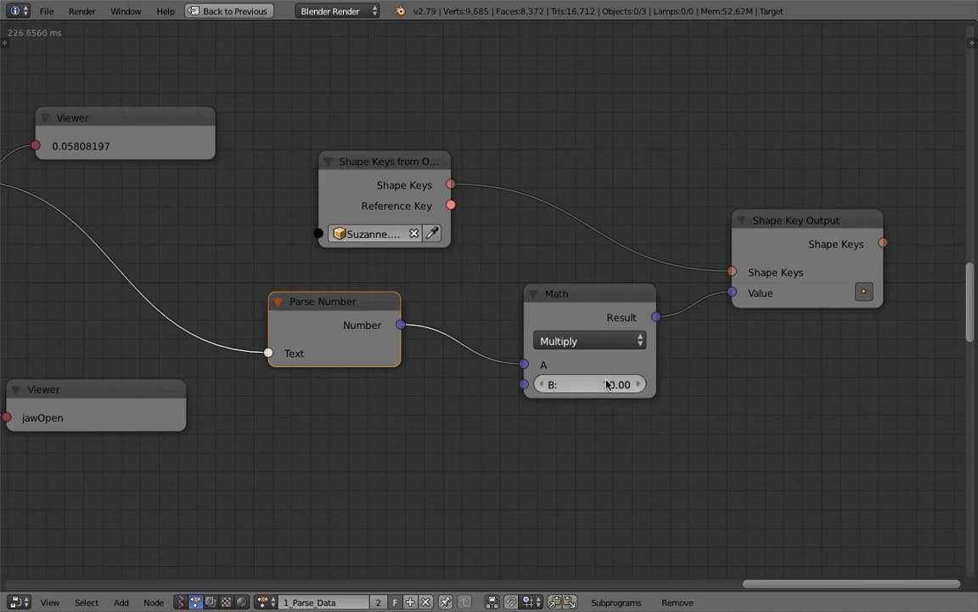
{"action": "middle_click_drag", "start_coordinate": [623, 356], "coordinate": [634, 357]}
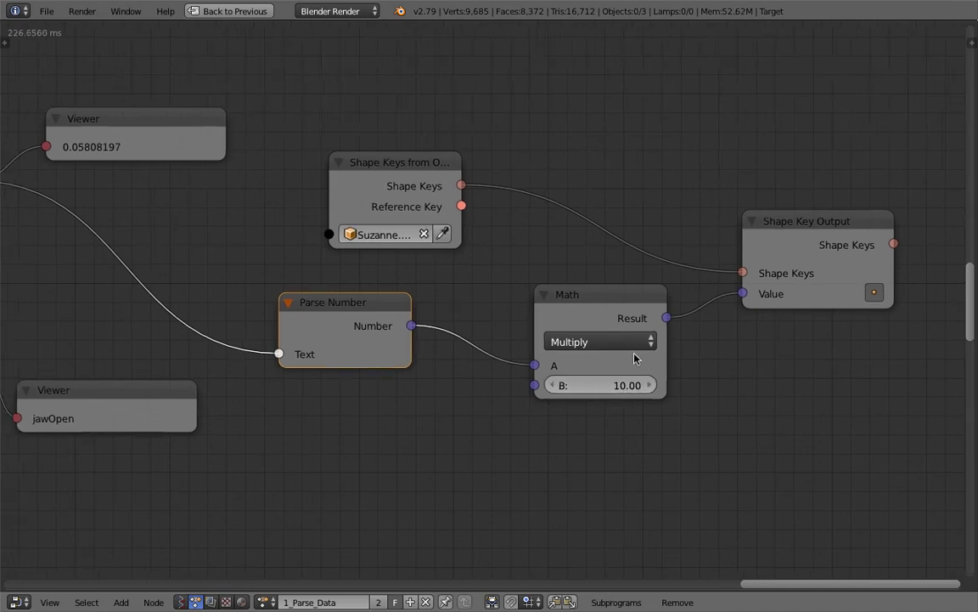
Shift the Multiply Math node and the Parse Number node away from Shape Key Output
{"action": "left_click_drag", "start_coordinate": [616, 324], "coordinate": [572, 325]}
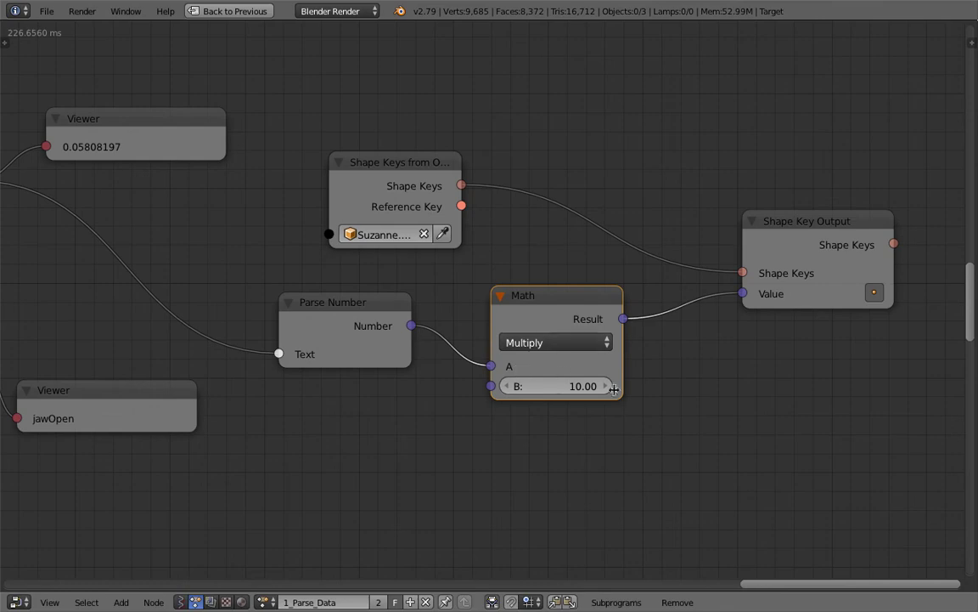
{"action": "left_click_drag", "start_coordinate": [540, 366], "coordinate": [540, 357]}
{"action": "left_click", "coordinate": [347, 304]}
{"action": "left_click_drag", "start_coordinate": [346, 304], "coordinate": [305, 292]}
{"action": "left_click_drag", "start_coordinate": [550, 304], "coordinate": [536, 319]}
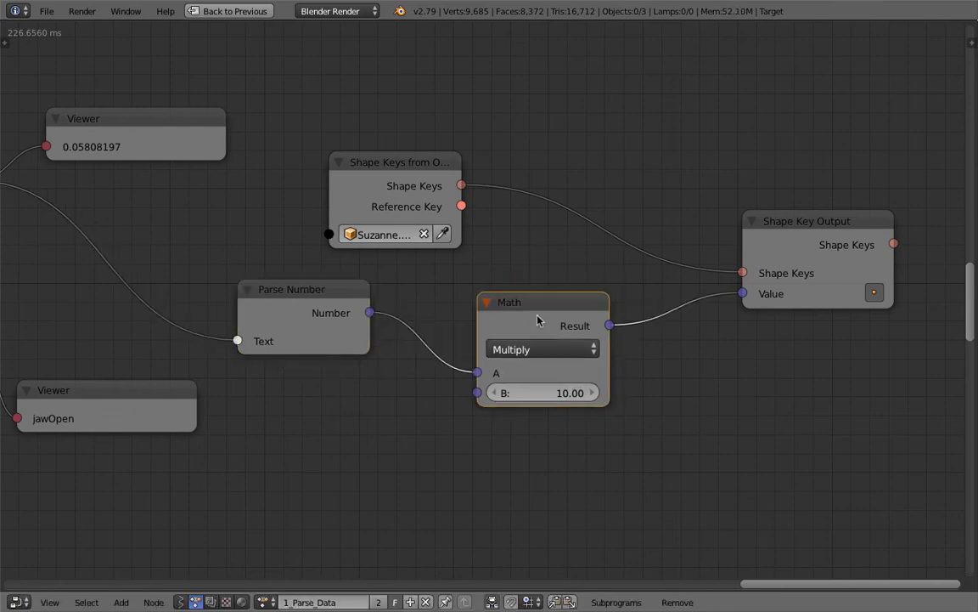
Place Shape Keys from Object above the Math node and bring Shape Key Output closer to both
{"action": "left_click_drag", "start_coordinate": [432, 164], "coordinate": [514, 137]}
{"action": "left_click_drag", "start_coordinate": [819, 242], "coordinate": [791, 255]}
{"action": "left_click_drag", "start_coordinate": [500, 139], "coordinate": [553, 145]}
{"action": "left_click_drag", "start_coordinate": [754, 230], "coordinate": [726, 227]}
{"action": "middle_click_drag", "start_coordinate": [734, 228], "coordinate": [614, 240]}
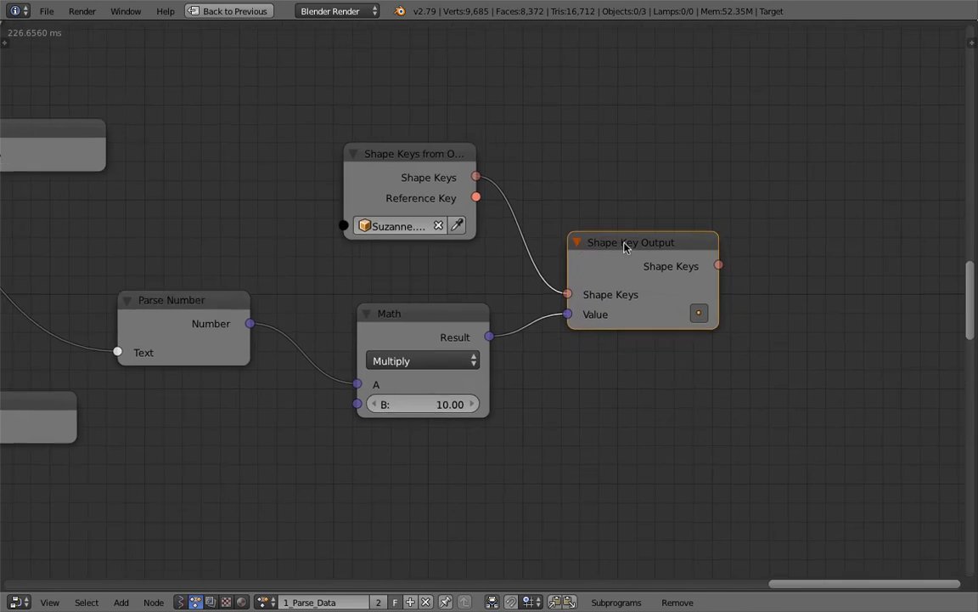
{"action": "left_click_drag", "start_coordinate": [640, 240], "coordinate": [638, 230]}
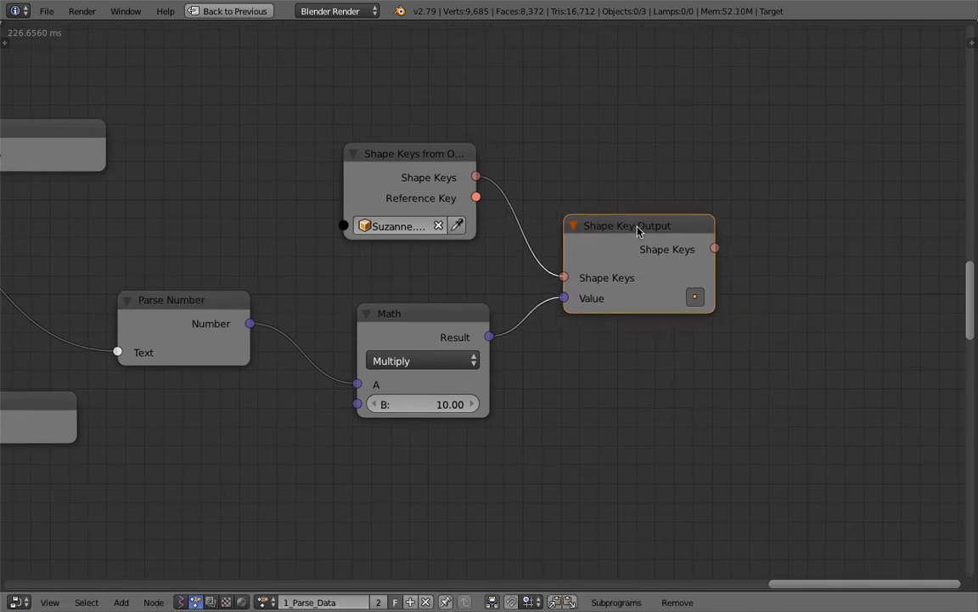
Restore the multi-editor Compositing layout from the maximized node editor
{"action": "scroll", "coordinate": [574, 321], "scroll_direction": "up", "scroll_amount": 1}
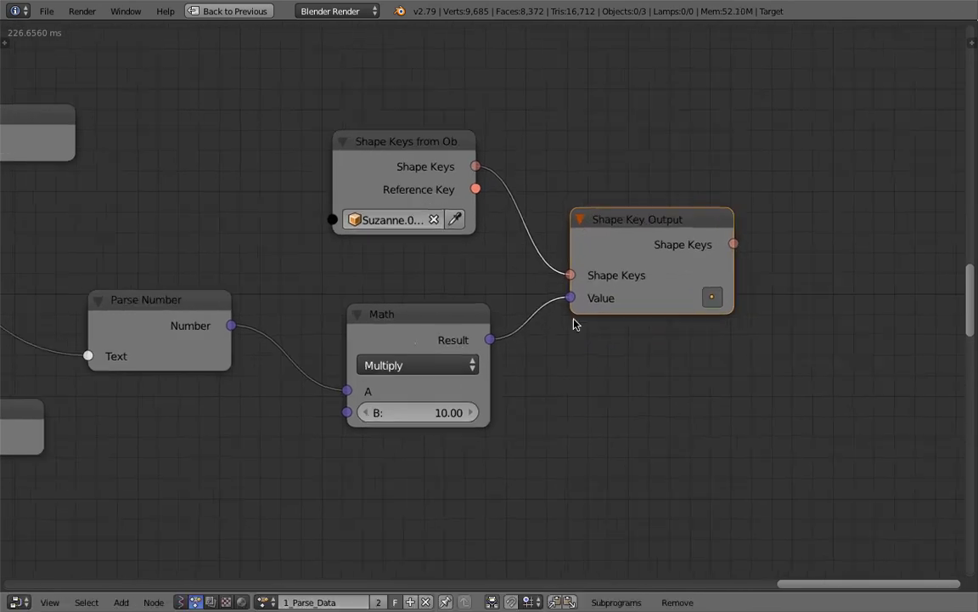
{"action": "scroll", "coordinate": [403, 342], "scroll_direction": "down", "scroll_amount": 1}
{"action": "scroll", "coordinate": [403, 343], "scroll_direction": "down", "scroll_amount": 4}
{"action": "middle_click_drag", "start_coordinate": [450, 278], "coordinate": [581, 259]}
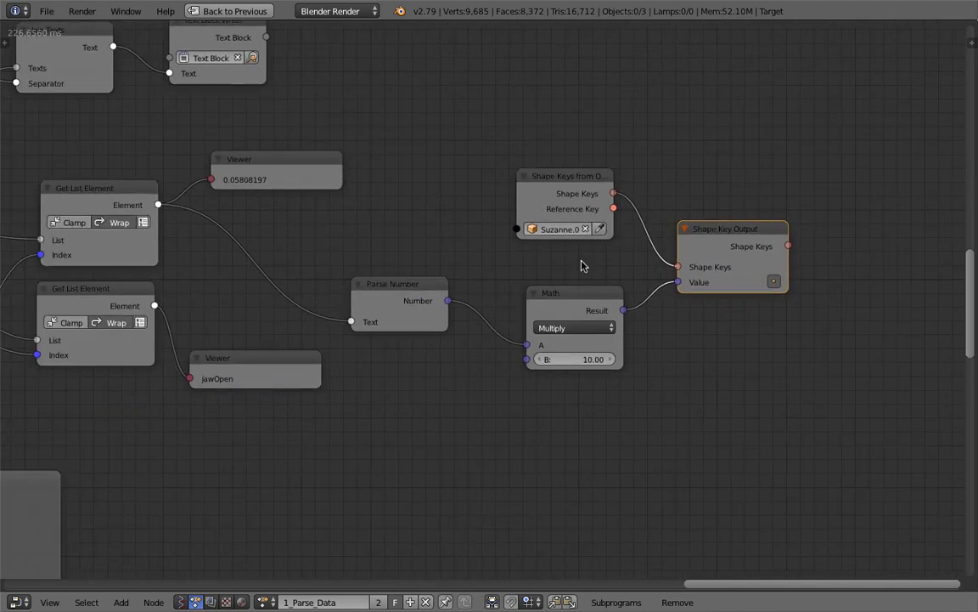
{"action": "scroll", "coordinate": [583, 260], "scroll_direction": "up", "scroll_amount": 1}
{"action": "middle_click_drag", "start_coordinate": [448, 255], "coordinate": [511, 252]}
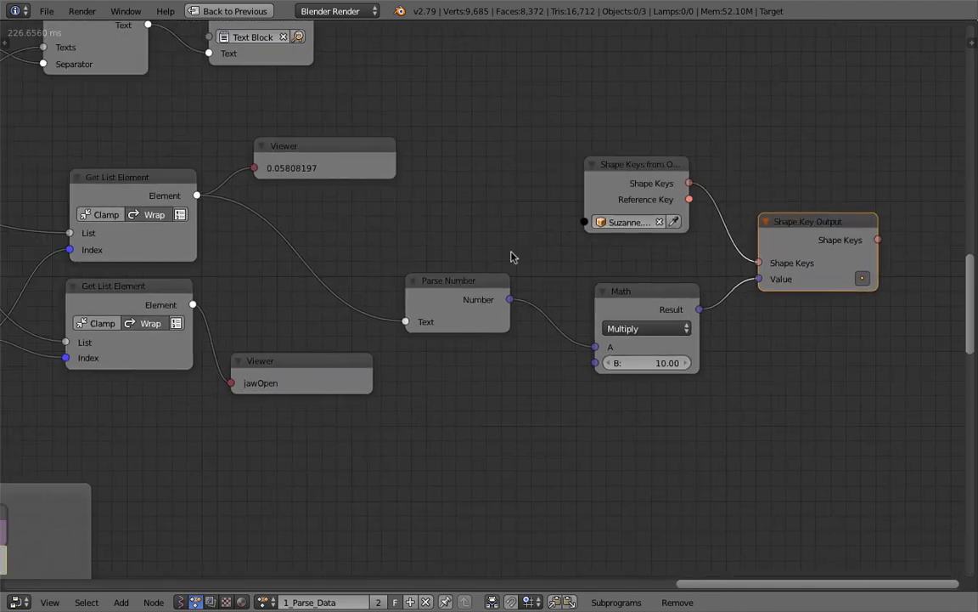
{"action": "left_click", "coordinate": [222, 12]}
Select the smooth monkey head in the 3D view and display its shape keys in the mesh data properties
{"action": "scroll", "coordinate": [493, 408], "scroll_direction": "down", "scroll_amount": 1}
{"action": "right_click", "coordinate": [515, 422]}
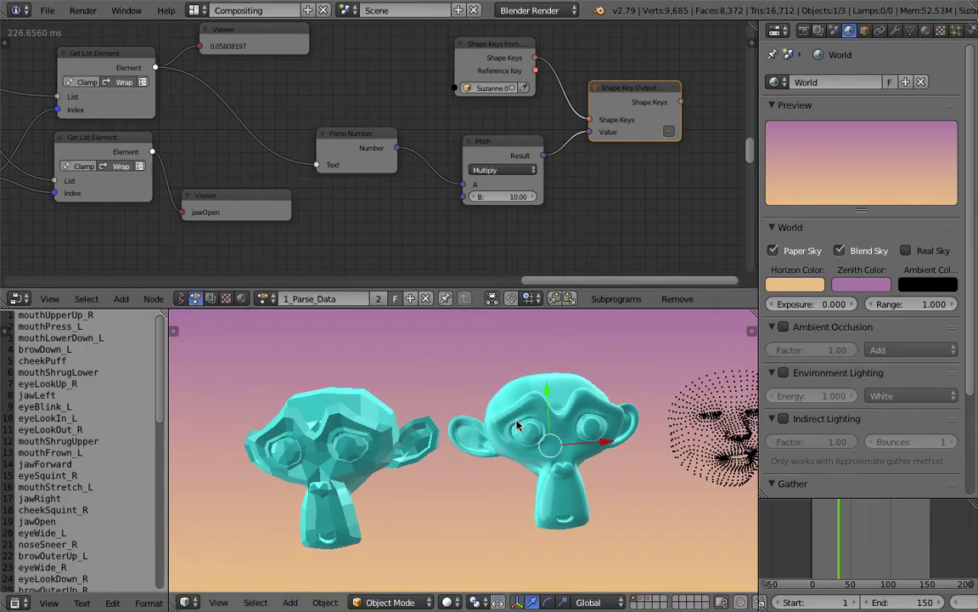
{"action": "middle_click_drag", "start_coordinate": [514, 417], "coordinate": [609, 360]}
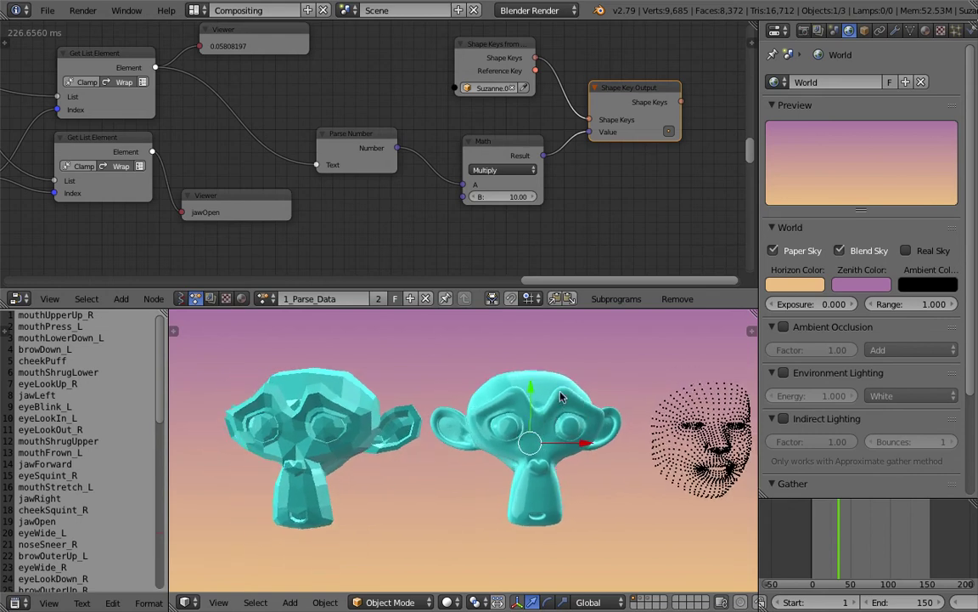
{"action": "left_click", "coordinate": [881, 31]}
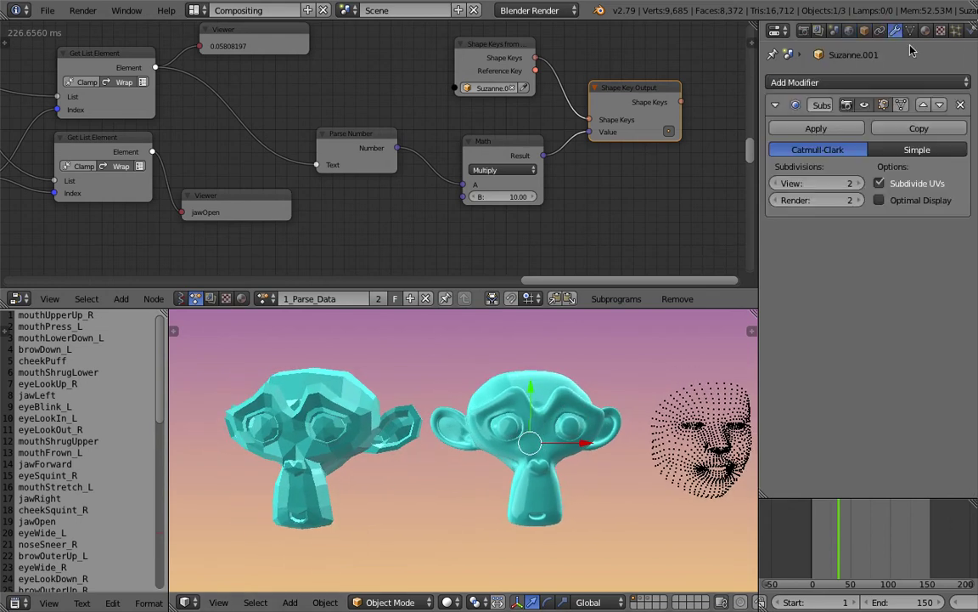
{"action": "left_click", "coordinate": [910, 31]}
{"action": "scroll", "coordinate": [969, 353], "scroll_direction": "down", "scroll_amount": 3}
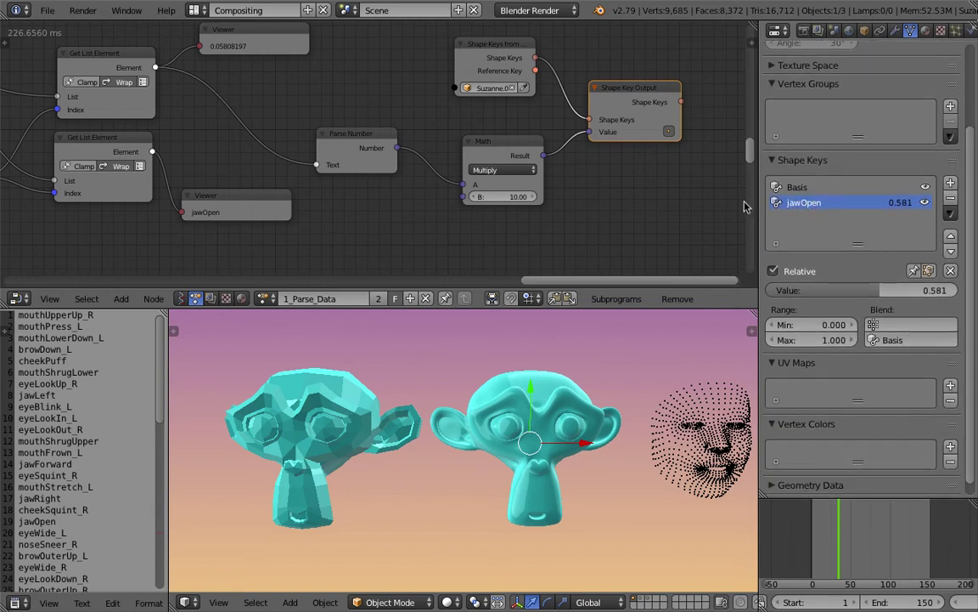
Trace the node chain back to the Integer Input node, select it, and highlight jawOpen in the name list
{"action": "middle_click_drag", "start_coordinate": [420, 203], "coordinate": [423, 225]}
{"action": "middle_click_drag", "start_coordinate": [323, 193], "coordinate": [371, 196]}
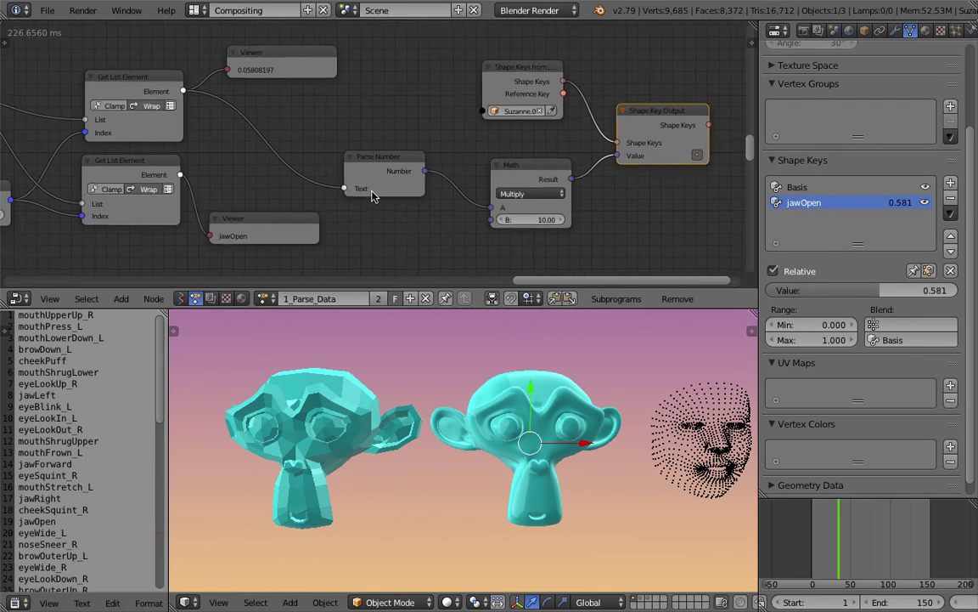
{"action": "middle_click_drag", "start_coordinate": [228, 209], "coordinate": [341, 217]}
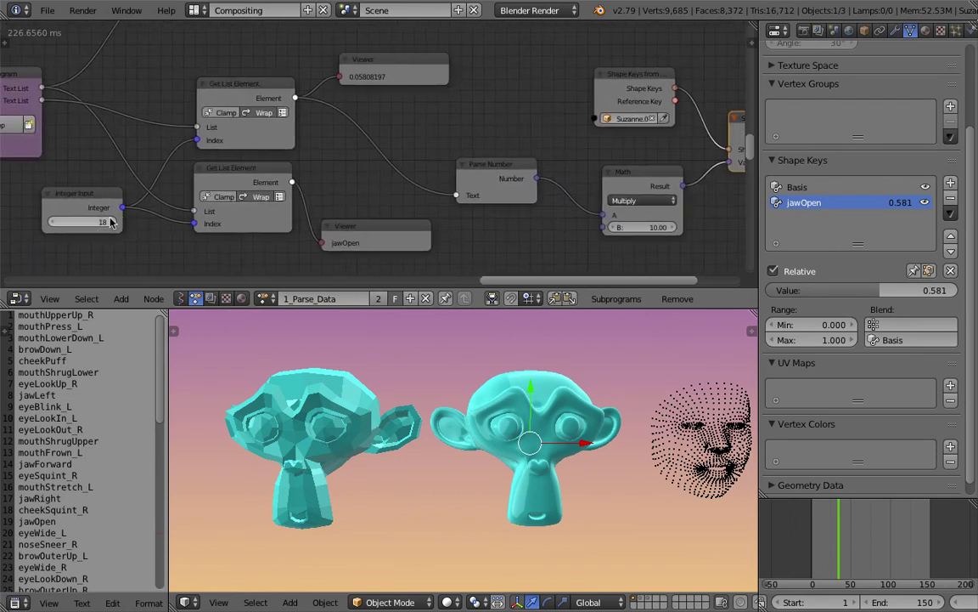
{"action": "left_click", "coordinate": [93, 197]}
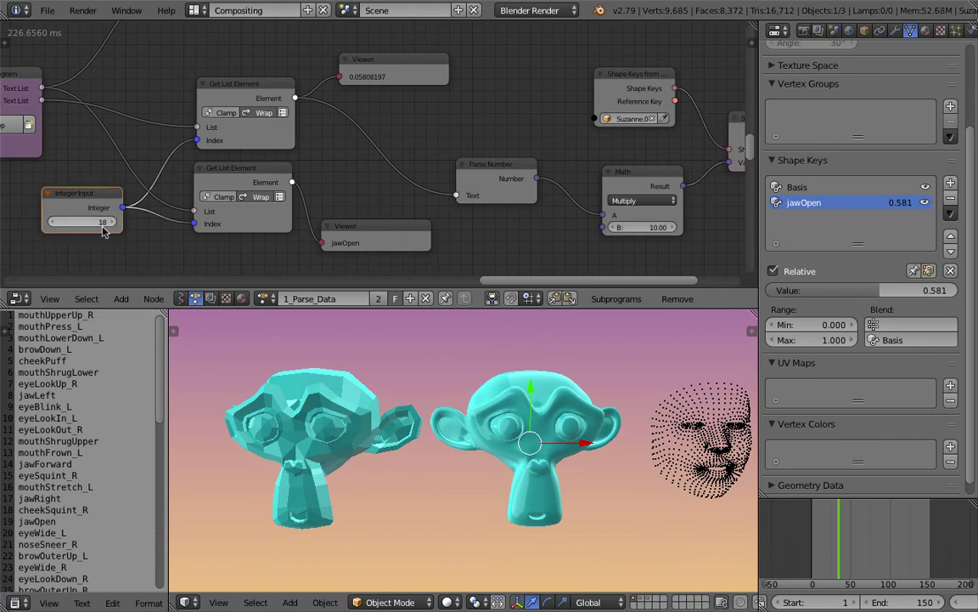
{"action": "key", "text": "Escape"}
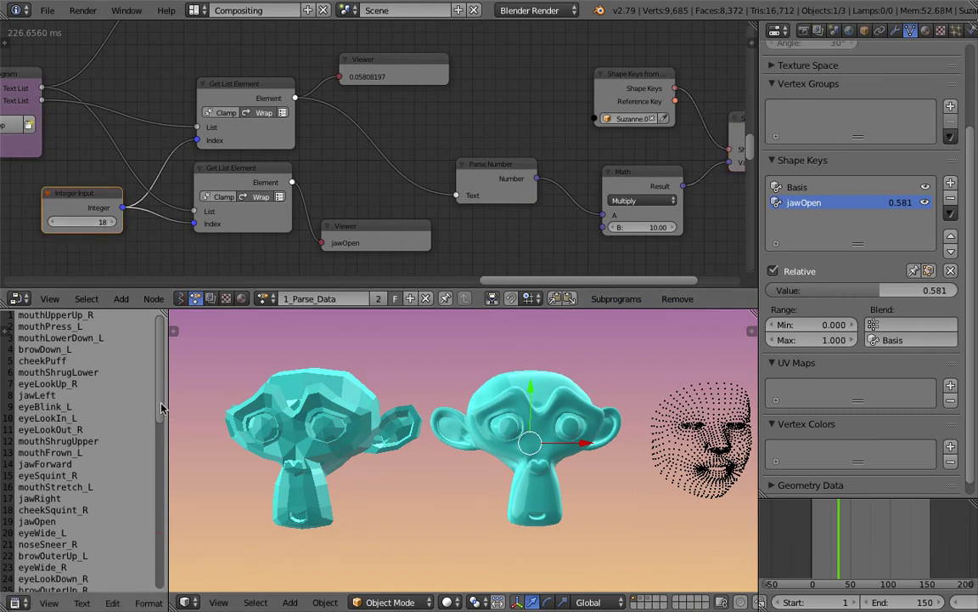
{"action": "left_click_drag", "start_coordinate": [163, 410], "coordinate": [163, 441]}
{"action": "double_click", "coordinate": [36, 441]}
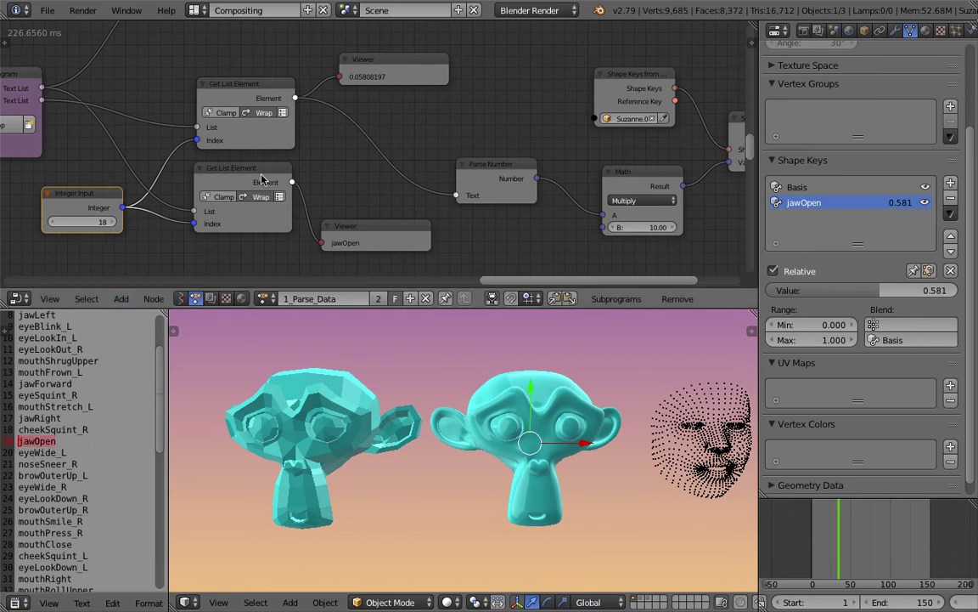
Widen the Shape Keys from Object node enough to fit its full title and object name
{"action": "middle_click_drag", "start_coordinate": [543, 204], "coordinate": [405, 208]}
{"action": "scroll", "coordinate": [375, 175], "scroll_direction": "right", "scroll_amount": 4, "text": "ctrl"}
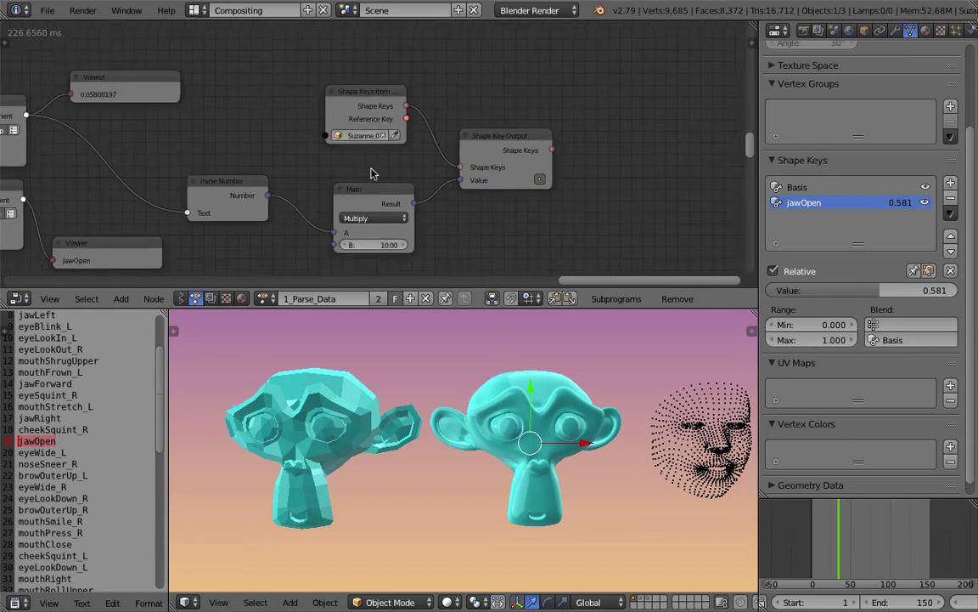
{"action": "left_click_drag", "start_coordinate": [325, 107], "coordinate": [290, 107]}
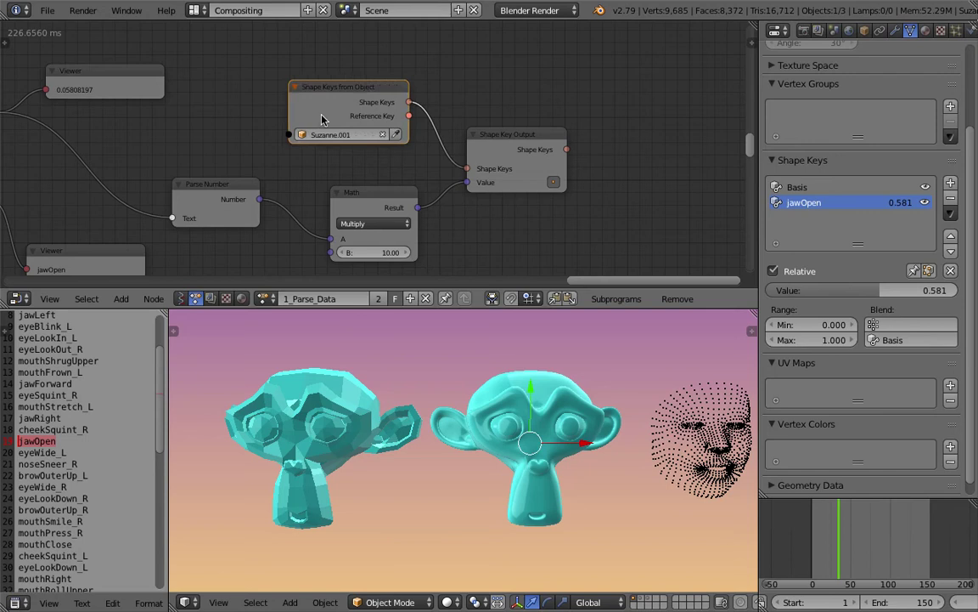
Nudge the Shape Key Output node slightly and lower the Shape Keys from Object node a little
{"action": "scroll", "coordinate": [398, 58], "scroll_direction": "up", "scroll_amount": 1}
{"action": "left_click_drag", "start_coordinate": [520, 138], "coordinate": [529, 140]}
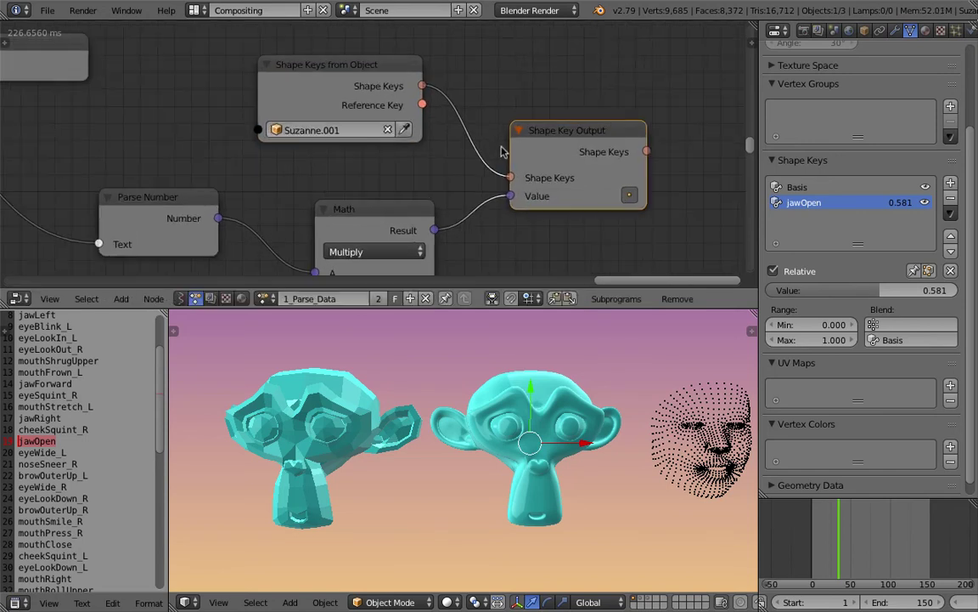
{"action": "middle_click_drag", "start_coordinate": [617, 179], "coordinate": [622, 173]}
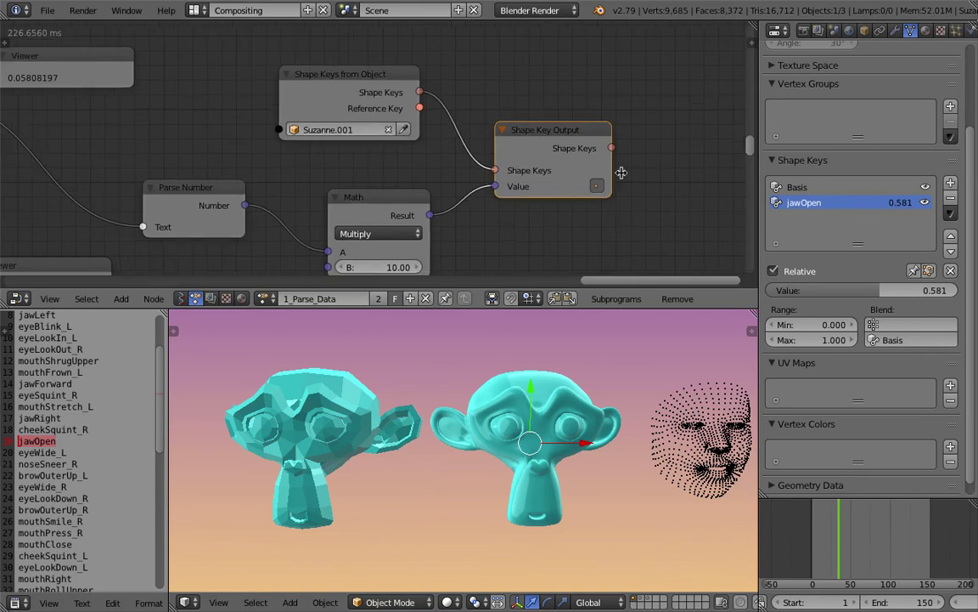
{"action": "middle_click_drag", "start_coordinate": [524, 139], "coordinate": [547, 120]}
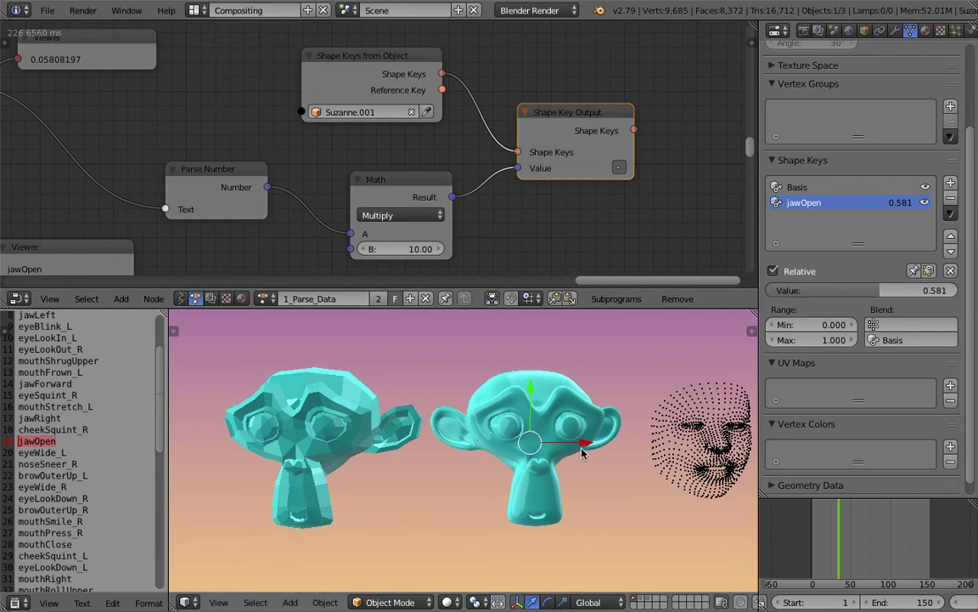
{"action": "middle_click_drag", "start_coordinate": [597, 209], "coordinate": [608, 215]}
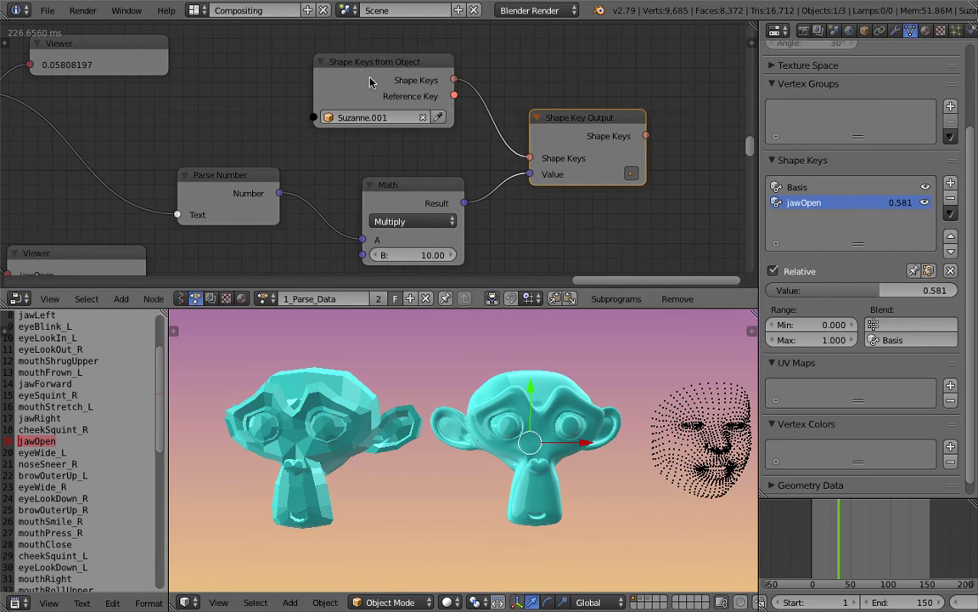
{"action": "left_click_drag", "start_coordinate": [345, 78], "coordinate": [343, 86]}
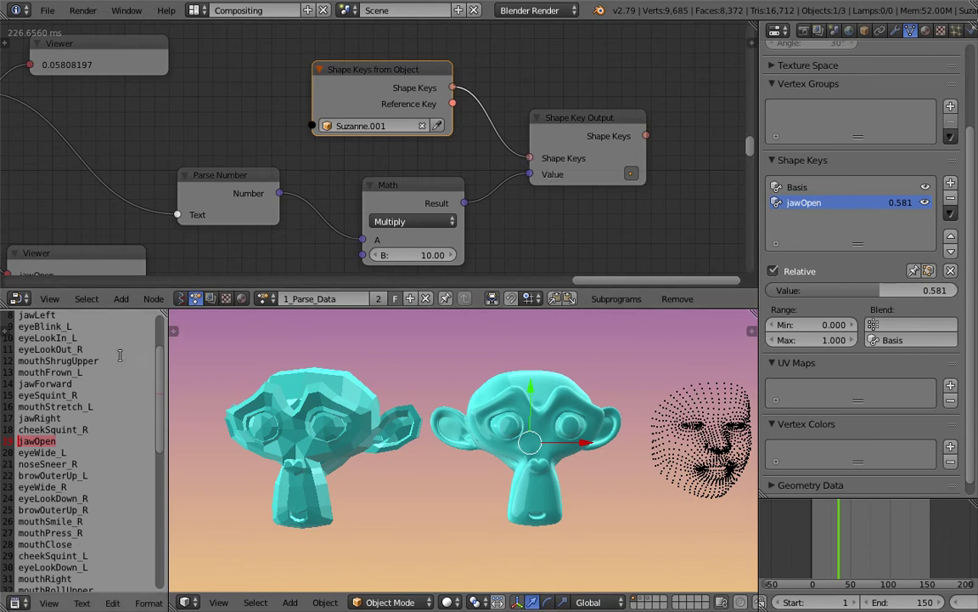
Look through the facial shape names in the text list from the first line down to mouthFunnel
{"action": "left_click_drag", "start_coordinate": [116, 353], "coordinate": [45, 353]}
{"action": "scroll", "coordinate": [79, 366], "scroll_direction": "up", "scroll_amount": 3}
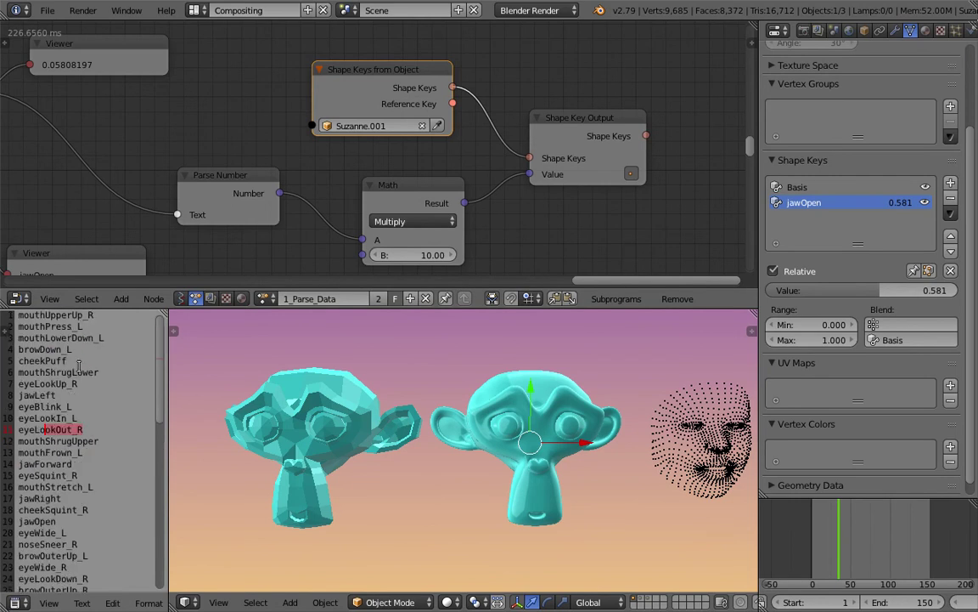
{"action": "scroll", "coordinate": [85, 369], "scroll_direction": "down", "scroll_amount": 10}
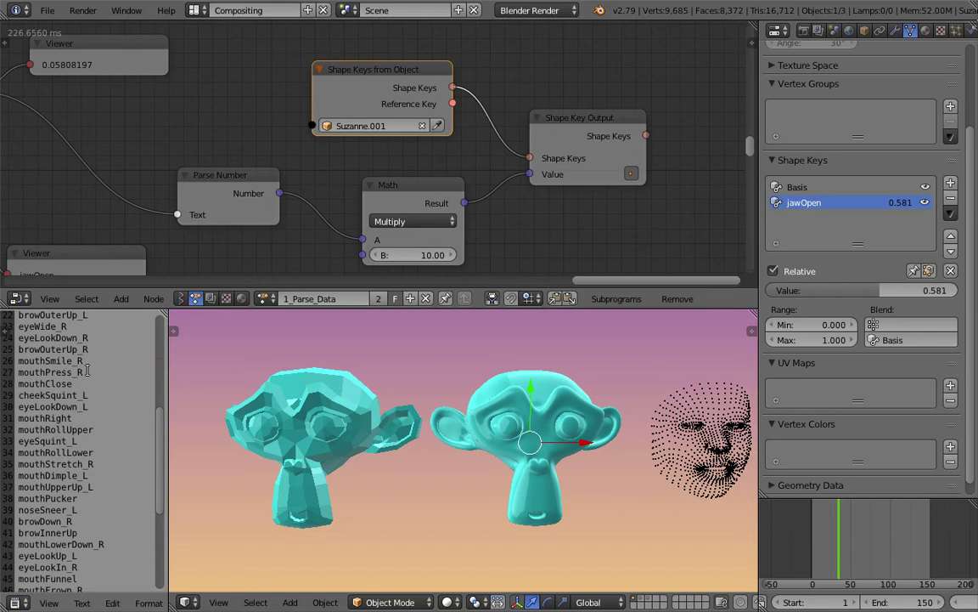
Review the whole node tree, following it from the text splitting nodes through My Loop to Shape Key Output
{"action": "scroll", "coordinate": [446, 155], "scroll_direction": "down", "scroll_amount": 3}
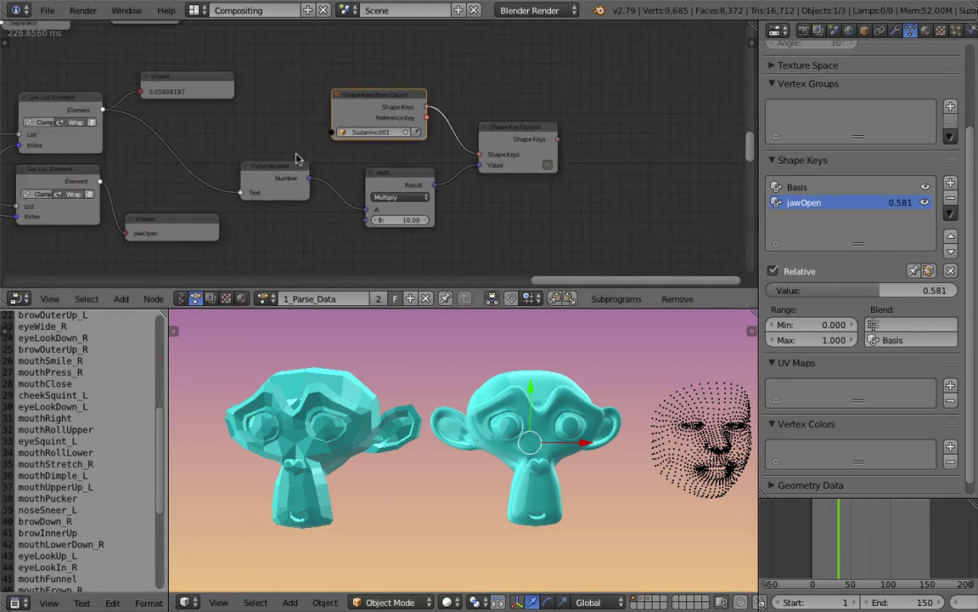
{"action": "middle_click_drag", "start_coordinate": [299, 157], "coordinate": [507, 145]}
{"action": "scroll", "coordinate": [484, 153], "scroll_direction": "down", "scroll_amount": 3}
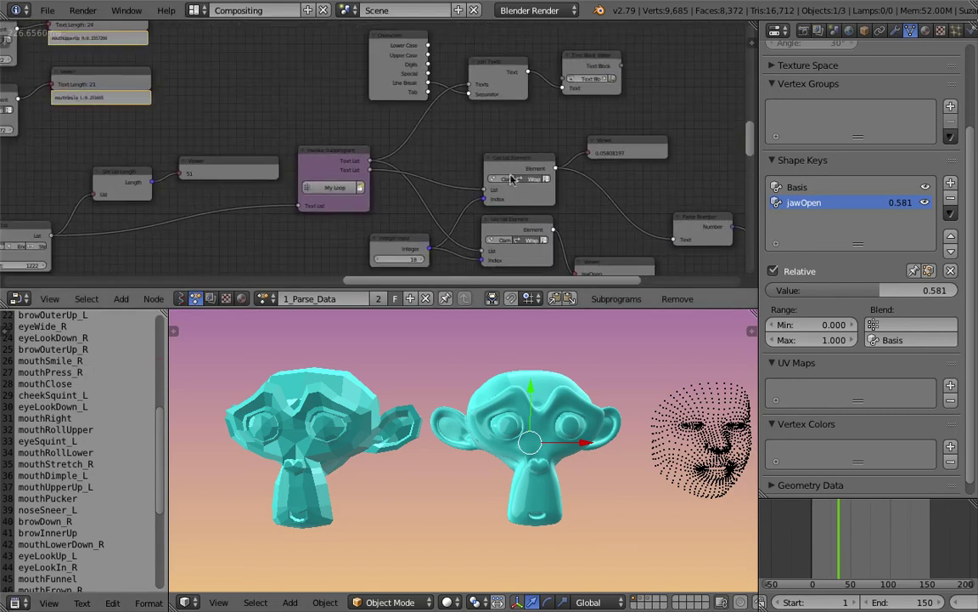
{"action": "scroll", "coordinate": [465, 175], "scroll_direction": "down", "scroll_amount": 2}
{"action": "scroll", "coordinate": [241, 89], "scroll_direction": "down", "scroll_amount": 8}
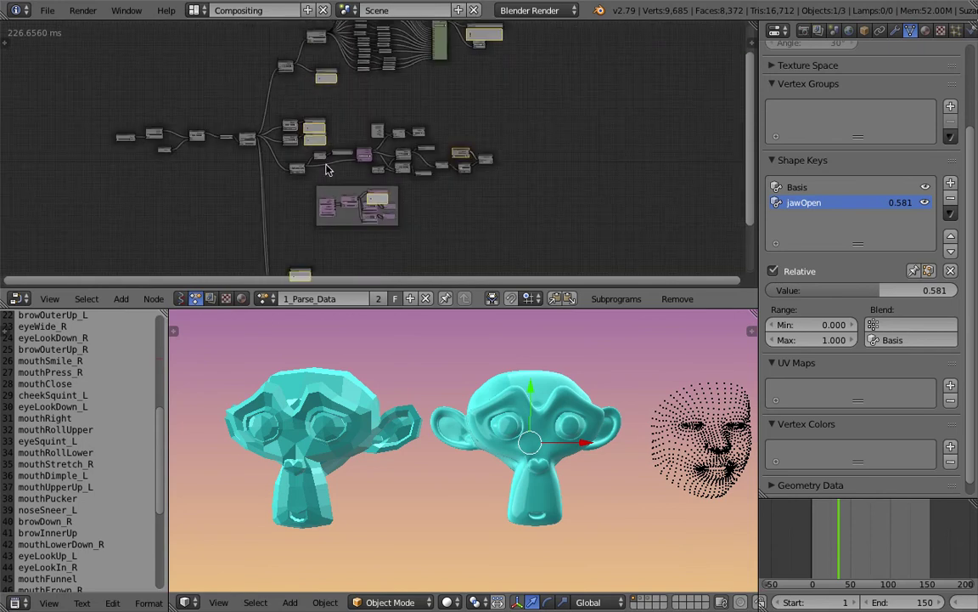
{"action": "middle_click_drag", "start_coordinate": [359, 71], "coordinate": [358, 68]}
{"action": "middle_click_drag", "start_coordinate": [344, 127], "coordinate": [413, 125]}
{"action": "scroll", "coordinate": [414, 134], "scroll_direction": "up", "scroll_amount": 1}
{"action": "scroll", "coordinate": [413, 138], "scroll_direction": "up", "scroll_amount": 6}
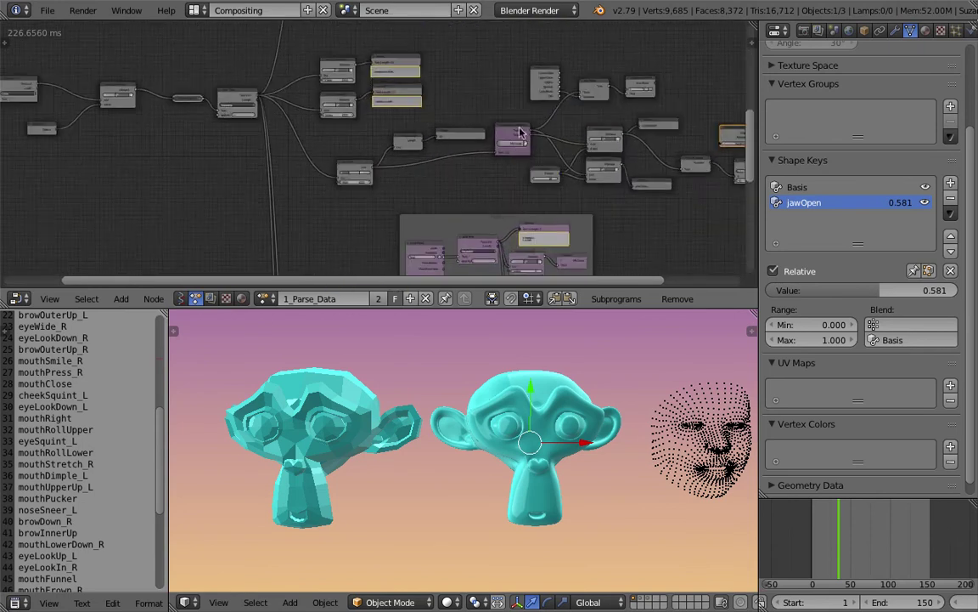
{"action": "mouse_move", "coordinate": [597, 125]}
{"action": "middle_mouse_down"}
{"action": "mouse_move", "coordinate": [520, 131]}
{"action": "mouse_move", "coordinate": [441, 119]}
{"action": "middle_mouse_up"}
{"action": "scroll", "coordinate": [615, 124], "scroll_direction": "up", "scroll_amount": 2}
{"action": "middle_click_drag", "start_coordinate": [547, 123], "coordinate": [441, 128]}
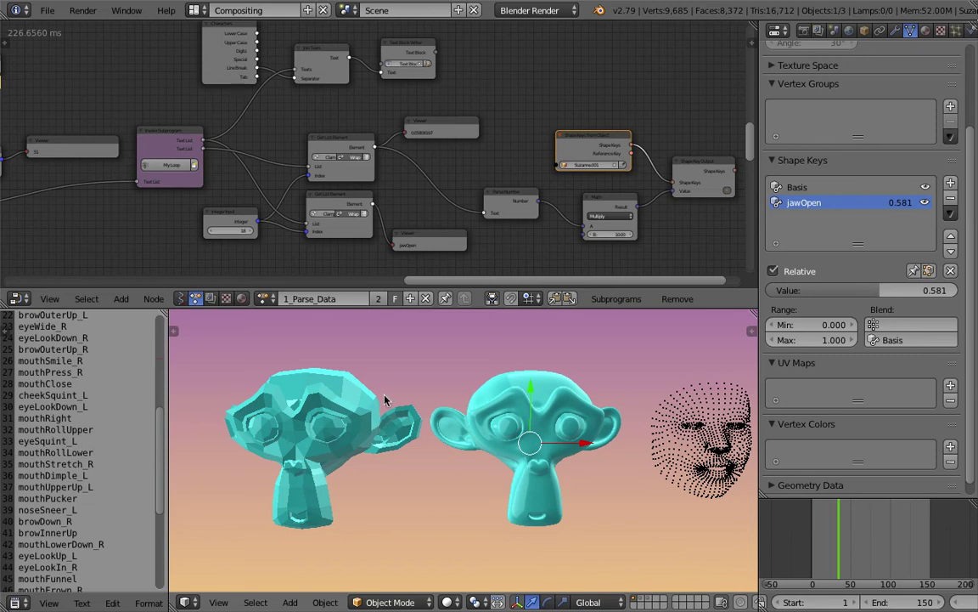
Highlight the names from mouthSmile_R to mouthPucker, clear the highlight, and return to the start of the list
{"action": "left_click_drag", "start_coordinate": [17, 360], "coordinate": [75, 498]}
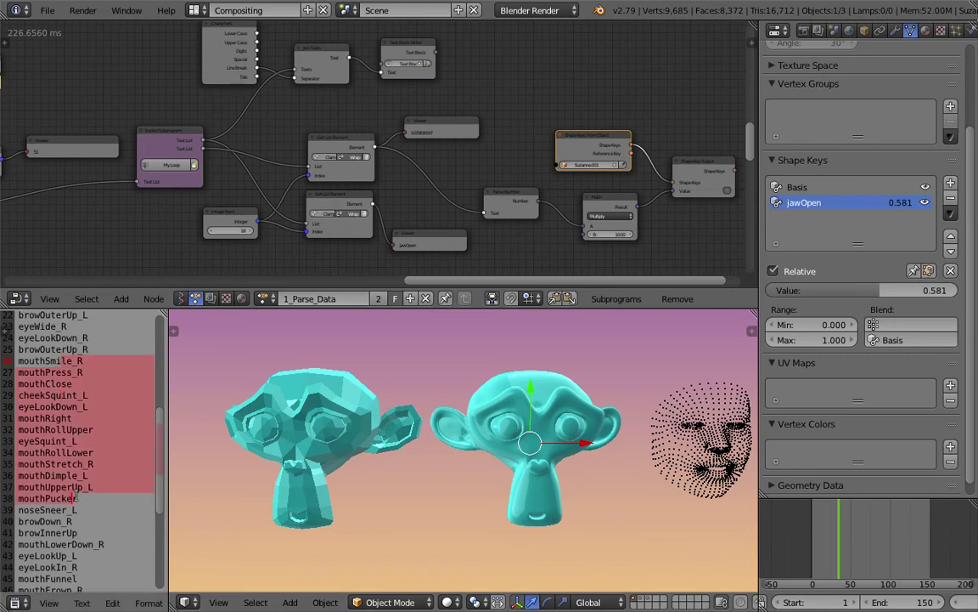
{"action": "left_click", "coordinate": [75, 498]}
{"action": "scroll", "coordinate": [145, 408], "scroll_direction": "up", "scroll_amount": 7}
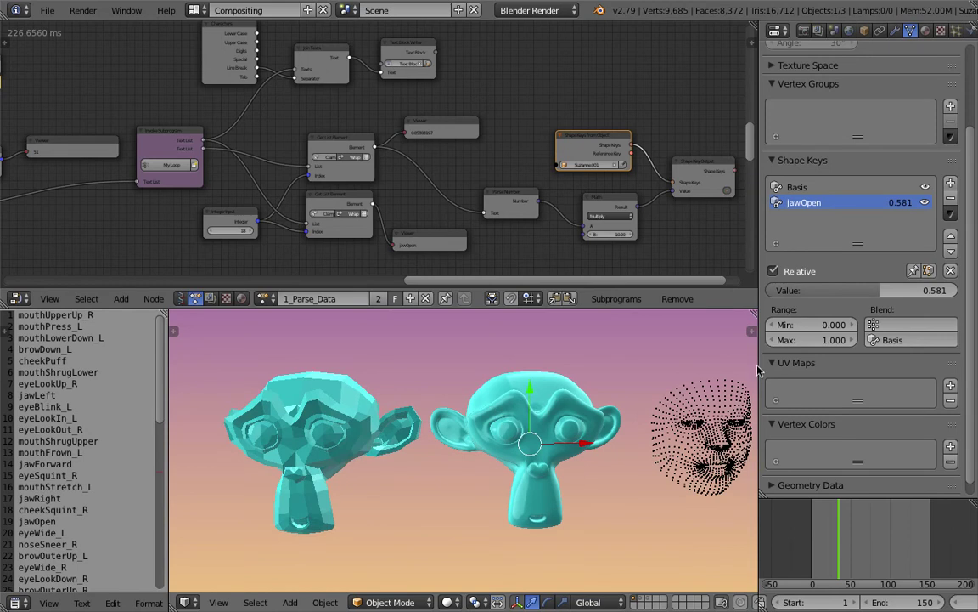
Widen the 3D view by narrowing the properties editor, and select the dotted face followed by the smooth monkey head
{"action": "left_click_drag", "start_coordinate": [758, 369], "coordinate": [777, 368]}
{"action": "right_click", "coordinate": [714, 406]}
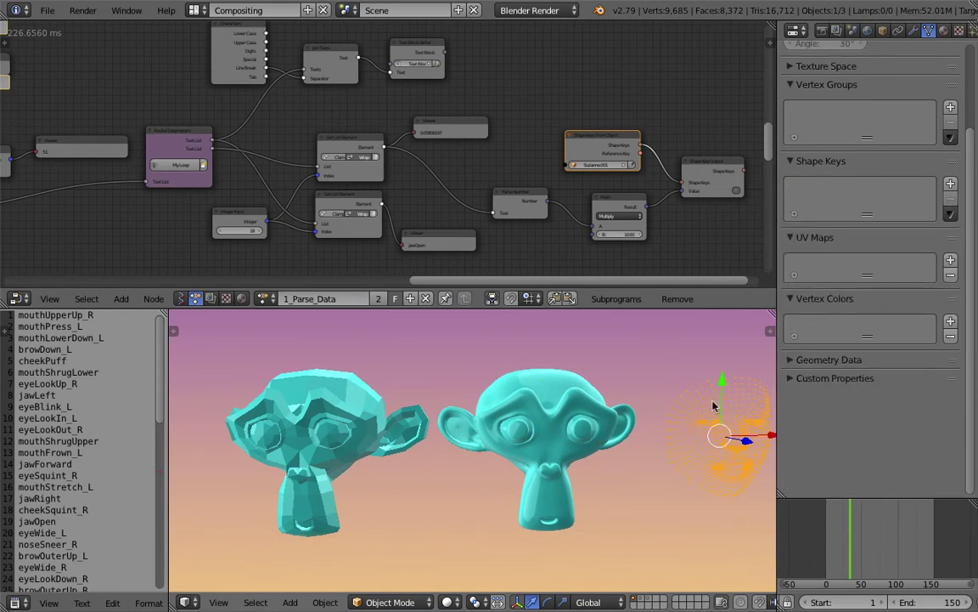
{"action": "right_click", "coordinate": [607, 389]}
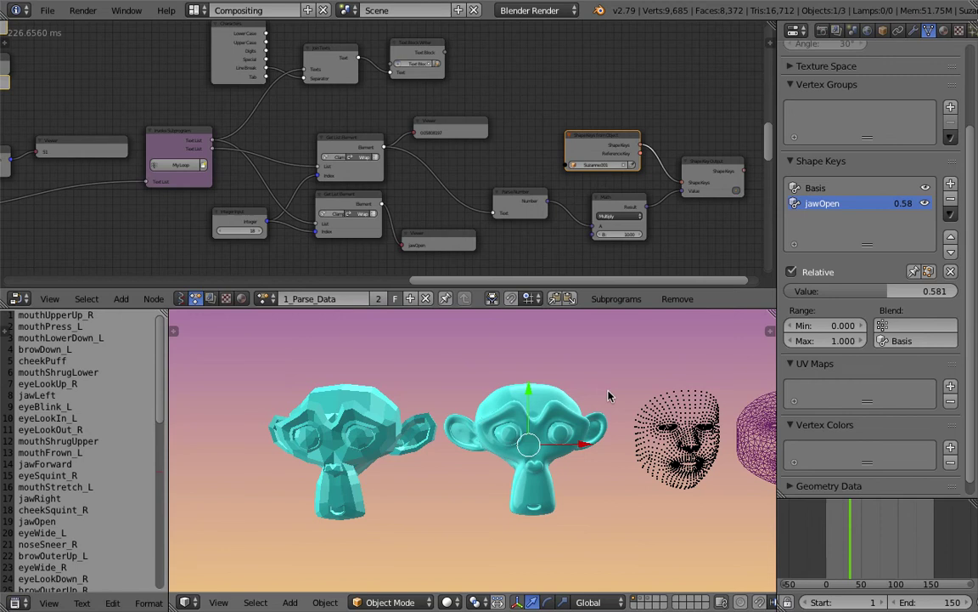
Examine the dotted and wireframe faces up close in the 3D view, and the nodes around the My Loop subprogram
{"action": "scroll", "coordinate": [607, 395], "scroll_direction": "up", "scroll_amount": 5}
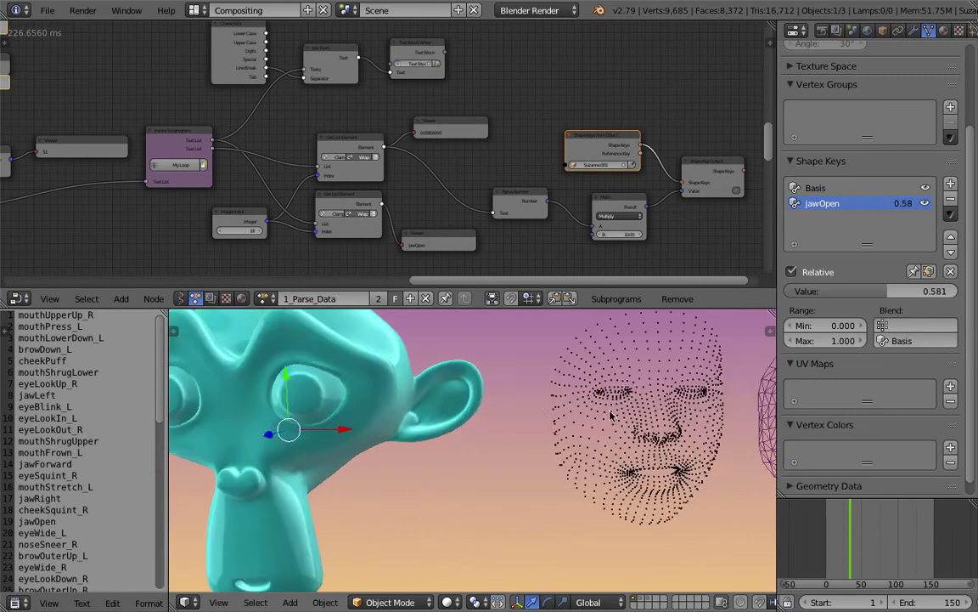
{"action": "scroll", "coordinate": [373, 431], "scroll_direction": "up", "scroll_amount": 2}
{"action": "middle_click_drag", "start_coordinate": [610, 411], "coordinate": [378, 413], "text": "shift"}
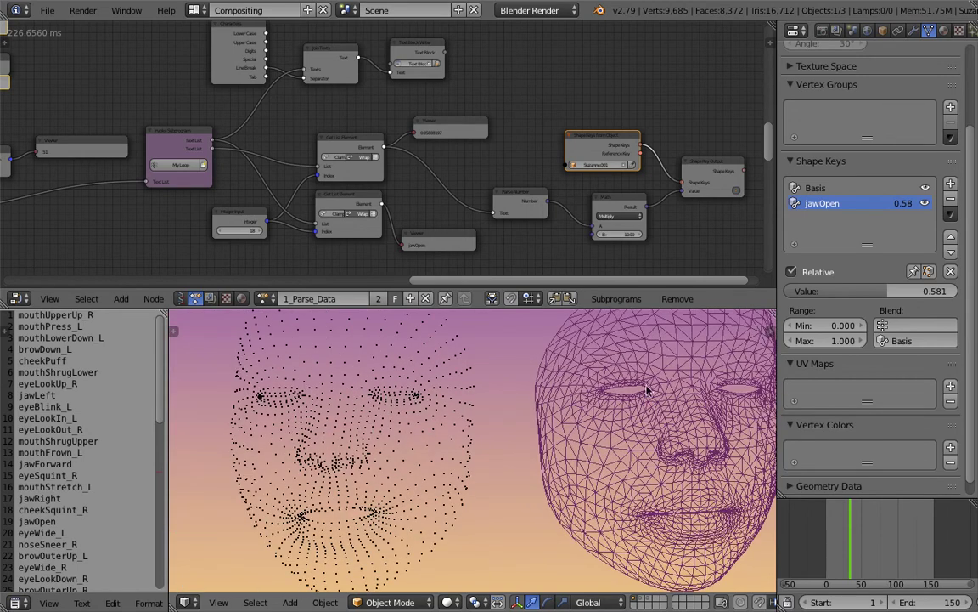
{"action": "scroll", "coordinate": [629, 404], "scroll_direction": "down", "scroll_amount": 1}
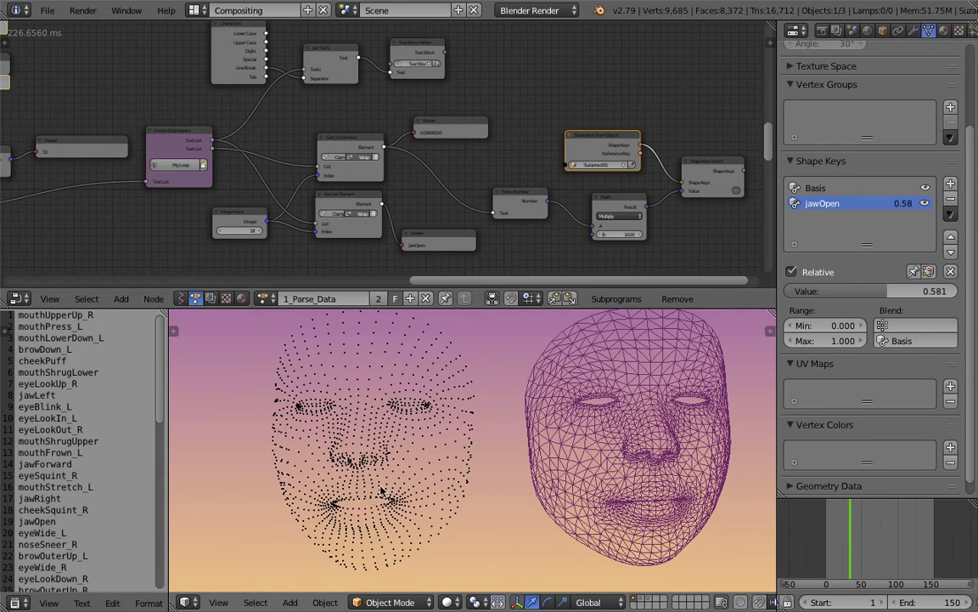
{"action": "scroll", "coordinate": [382, 491], "scroll_direction": "down", "scroll_amount": 2}
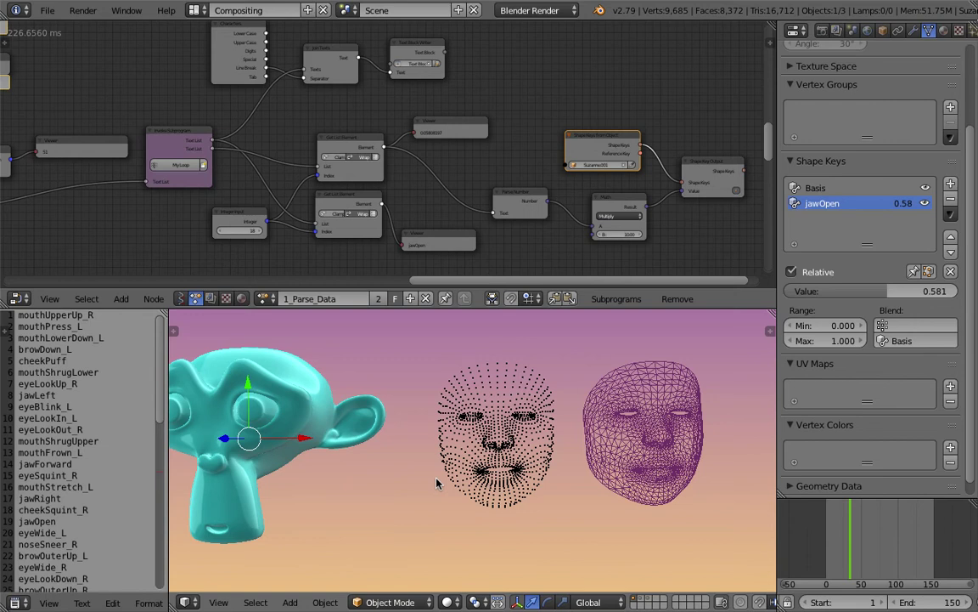
{"action": "middle_click_drag", "start_coordinate": [368, 179], "coordinate": [239, 152]}
{"action": "middle_click_drag", "start_coordinate": [355, 171], "coordinate": [657, 173]}
{"action": "scroll", "coordinate": [374, 203], "scroll_direction": "up", "scroll_amount": 2}
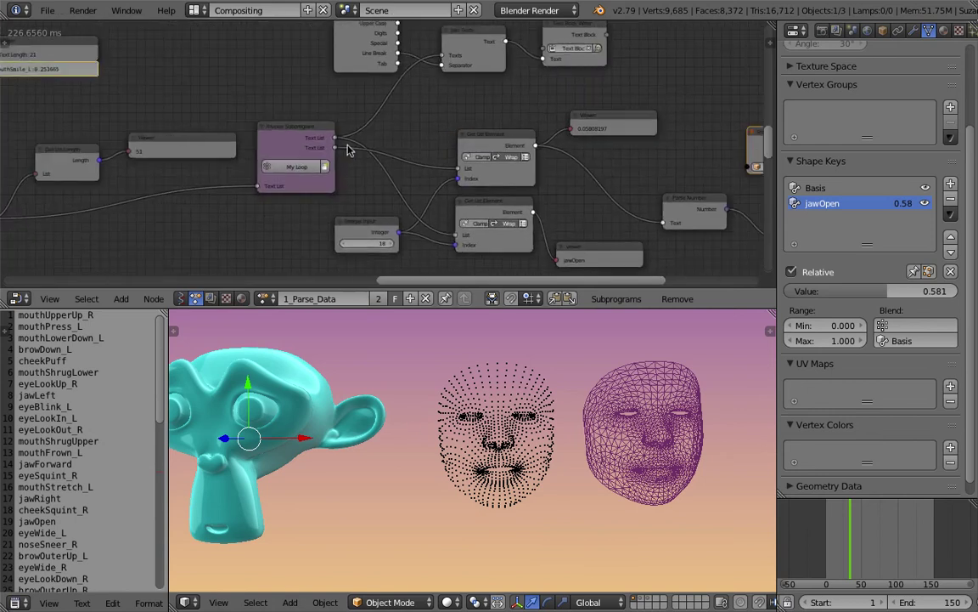
Examine the nodes around the My Loop subprogram and the layout of the whole node tree
{"action": "scroll", "coordinate": [347, 149], "scroll_direction": "down", "scroll_amount": 4}
{"action": "scroll", "coordinate": [264, 136], "scroll_direction": "up", "scroll_amount": 1}
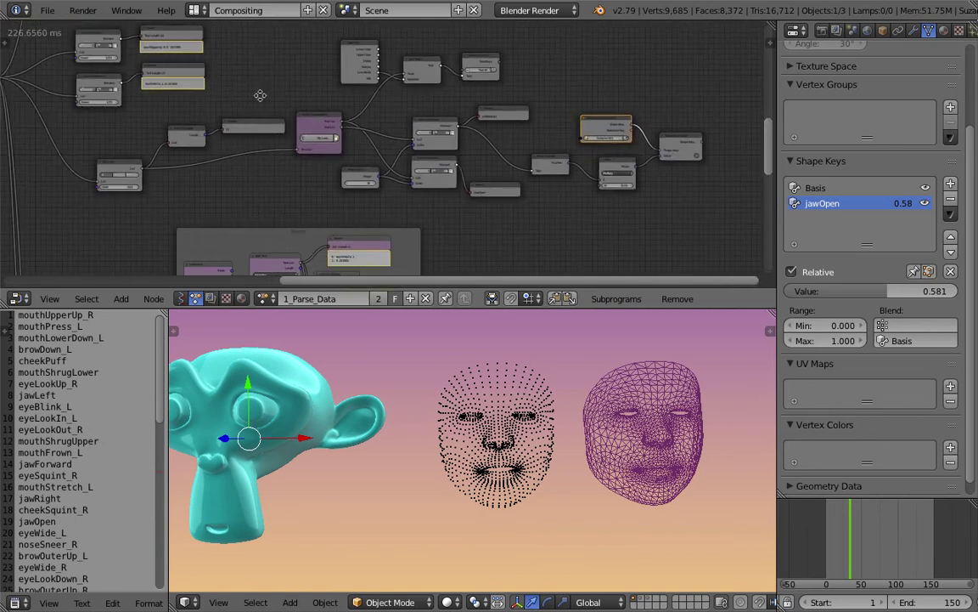
{"action": "middle_click_drag", "start_coordinate": [260, 95], "coordinate": [340, 106]}
{"action": "scroll", "coordinate": [450, 127], "scroll_direction": "up", "scroll_amount": 2}
{"action": "scroll", "coordinate": [488, 124], "scroll_direction": "up", "scroll_amount": 2}
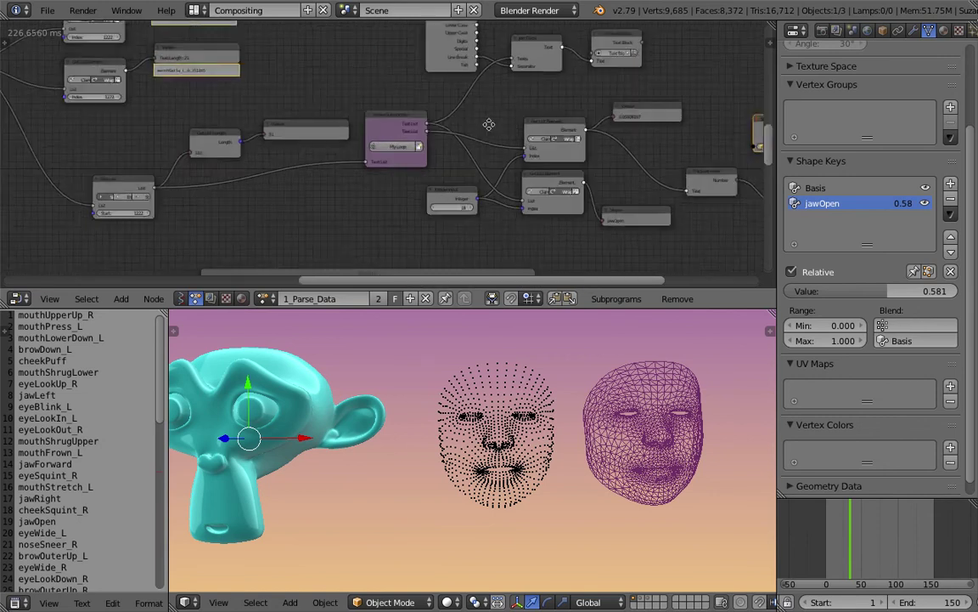
{"action": "scroll", "coordinate": [489, 125], "scroll_direction": "up", "scroll_amount": 1}
{"action": "middle_click_drag", "start_coordinate": [488, 125], "coordinate": [281, 135]}
{"action": "scroll", "coordinate": [349, 165], "scroll_direction": "down", "scroll_amount": 10}
{"action": "middle_click_drag", "start_coordinate": [330, 182], "coordinate": [550, 219]}
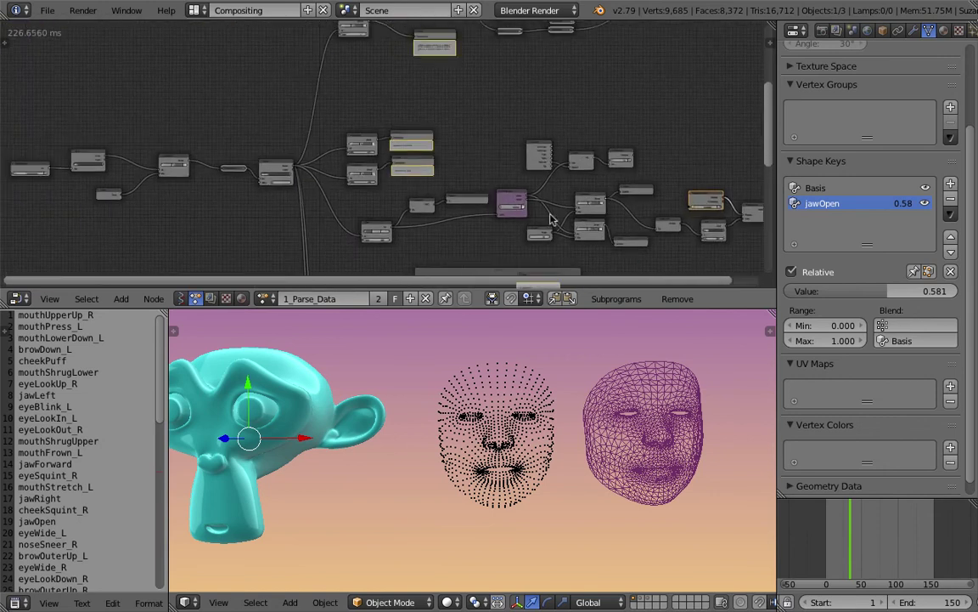
{"action": "scroll", "coordinate": [370, 146], "scroll_direction": "down", "scroll_amount": 3}
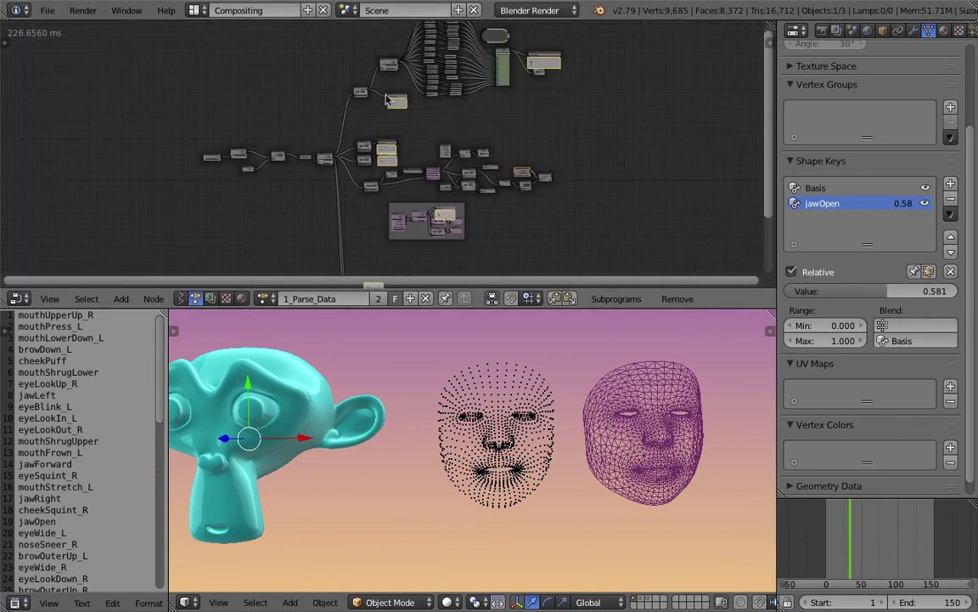
{"action": "scroll", "coordinate": [386, 100], "scroll_direction": "up", "scroll_amount": 1}
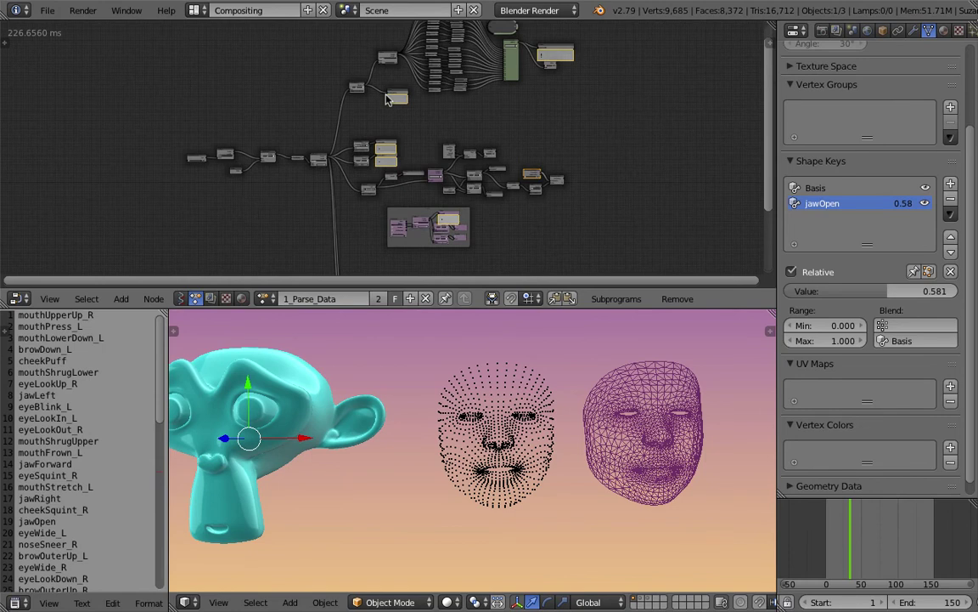
{"action": "scroll", "coordinate": [300, 131], "scroll_direction": "up", "scroll_amount": 6}
{"action": "middle_click_drag", "start_coordinate": [284, 147], "coordinate": [325, 111]}
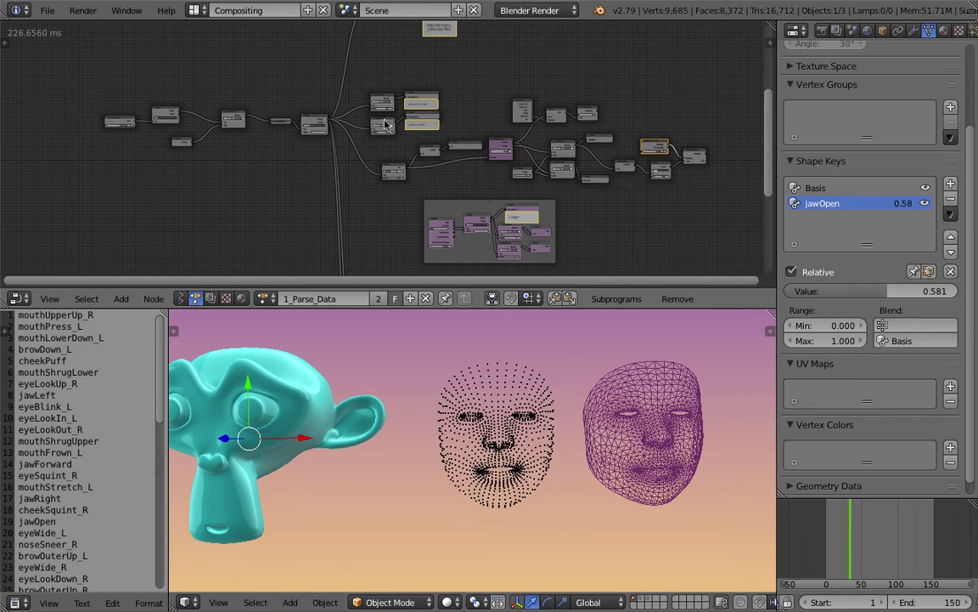
Shift the Text Block Reader, line-based Split Text, Time Info and first Get List Element nodes up and left in the node tree
{"action": "middle_click_drag", "start_coordinate": [240, 113], "coordinate": [377, 124]}
{"action": "scroll", "coordinate": [376, 124], "scroll_direction": "up", "scroll_amount": 2}
{"action": "scroll", "coordinate": [380, 128], "scroll_direction": "up", "scroll_amount": 4}
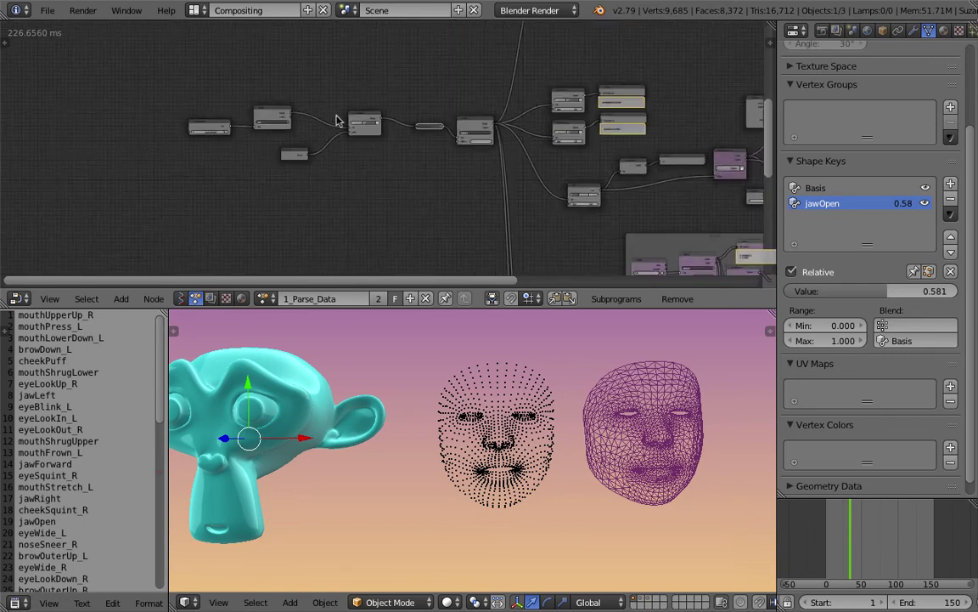
{"action": "scroll", "coordinate": [367, 147], "scroll_direction": "up", "scroll_amount": 4}
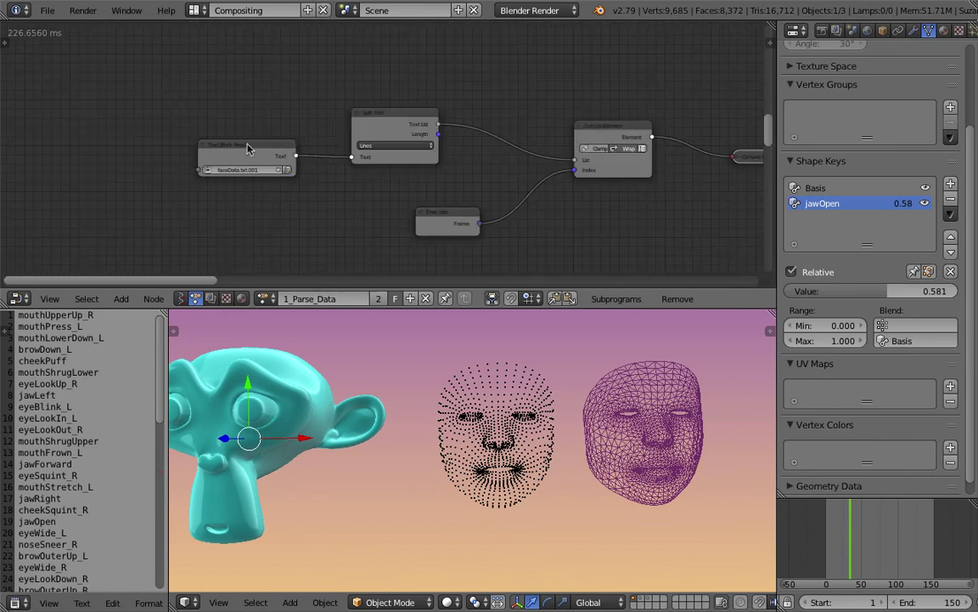
{"action": "left_click_drag", "start_coordinate": [248, 144], "coordinate": [194, 135]}
{"action": "left_click_drag", "start_coordinate": [374, 111], "coordinate": [322, 84]}
{"action": "left_click_drag", "start_coordinate": [452, 200], "coordinate": [406, 174]}
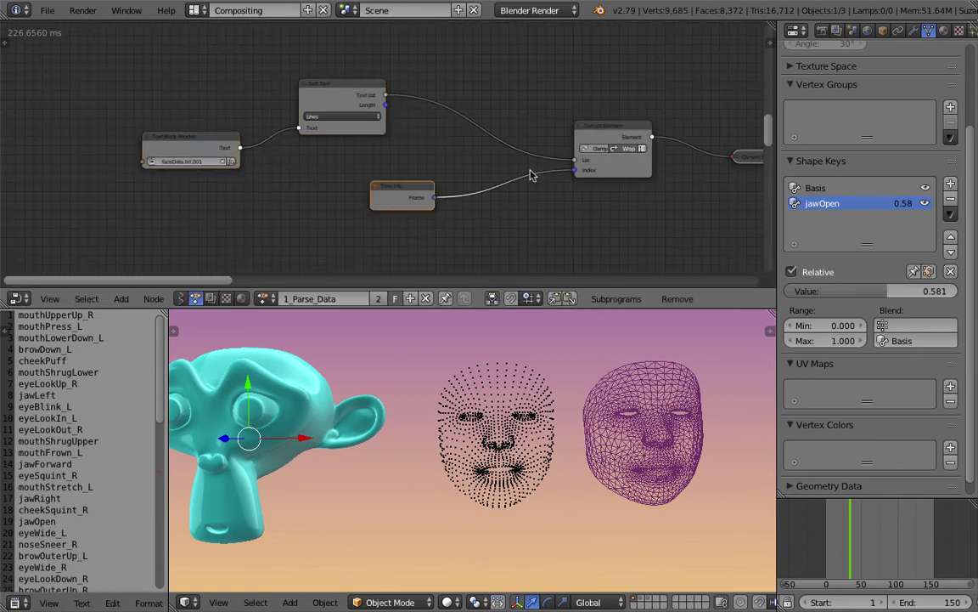
{"action": "left_click_drag", "start_coordinate": [587, 125], "coordinate": [533, 101]}
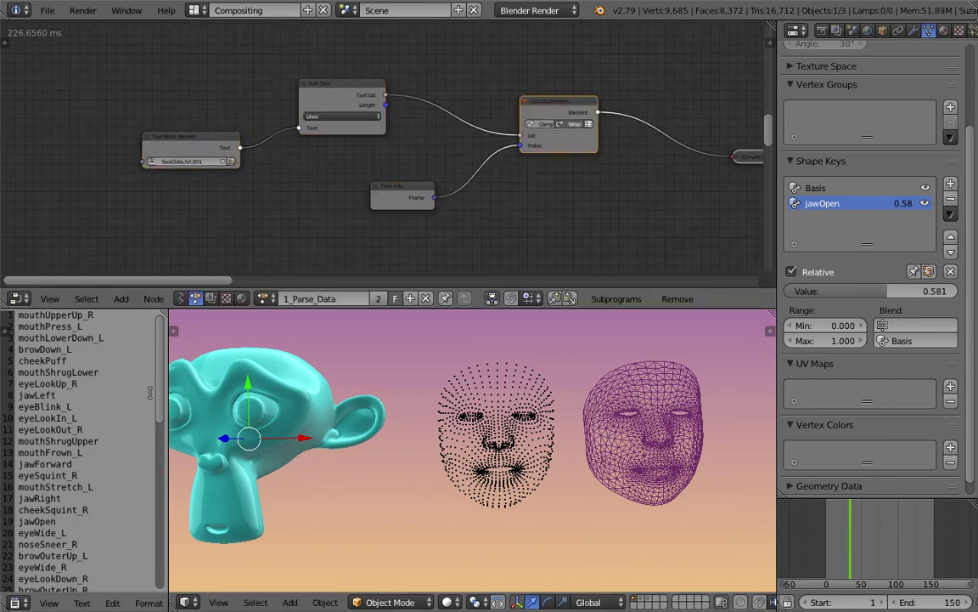
Widen the text editor with the shape key names, and survey the nodes following the first Get List Element
{"action": "left_click_drag", "start_coordinate": [166, 389], "coordinate": [249, 389]}
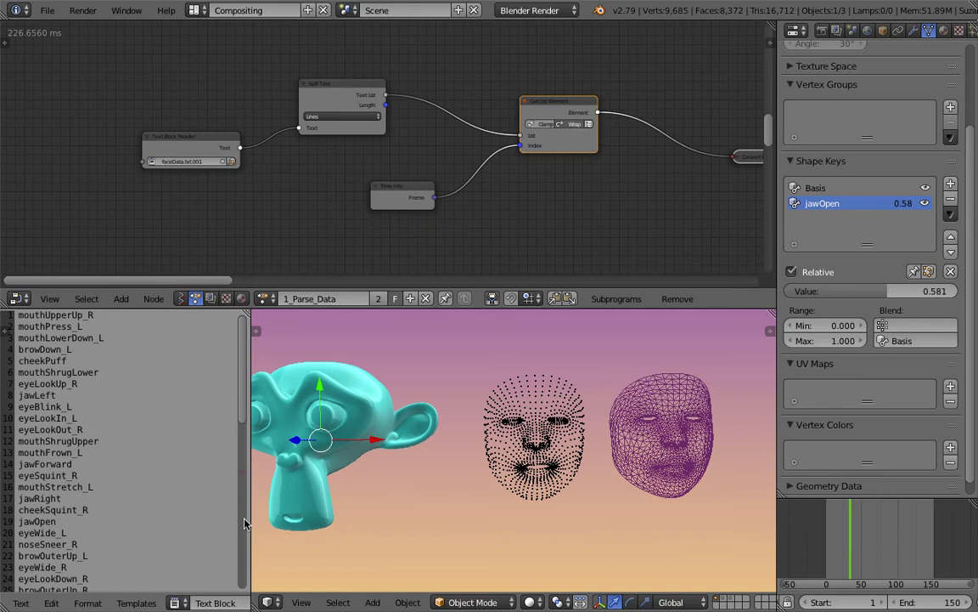
{"action": "scroll", "coordinate": [524, 500], "scroll_direction": "down", "scroll_amount": 2}
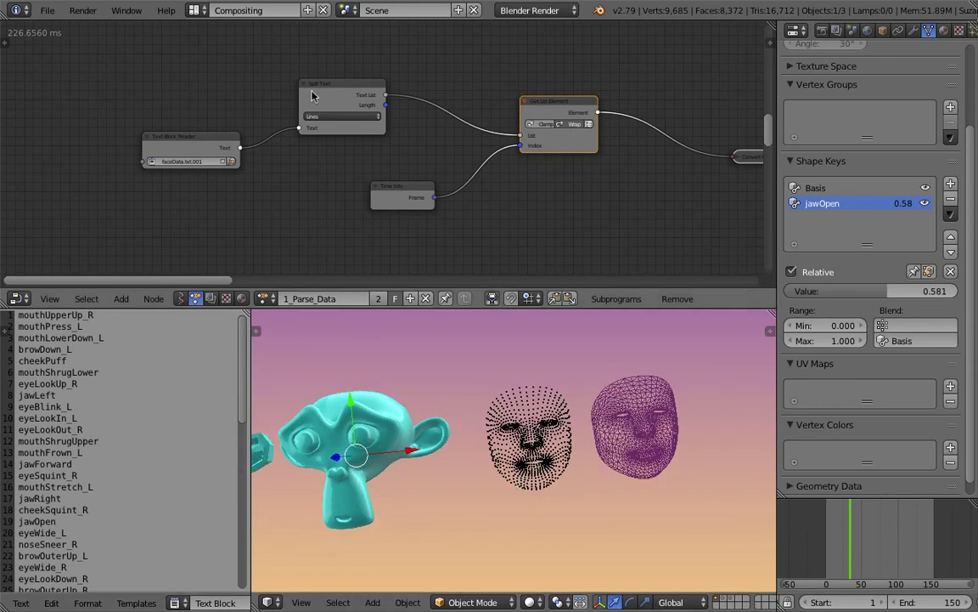
{"action": "scroll", "coordinate": [632, 181], "scroll_direction": "right", "scroll_amount": 5}
{"action": "middle_click_drag", "start_coordinate": [632, 180], "coordinate": [317, 176]}
{"action": "scroll", "coordinate": [424, 177], "scroll_direction": "down", "scroll_amount": 10}
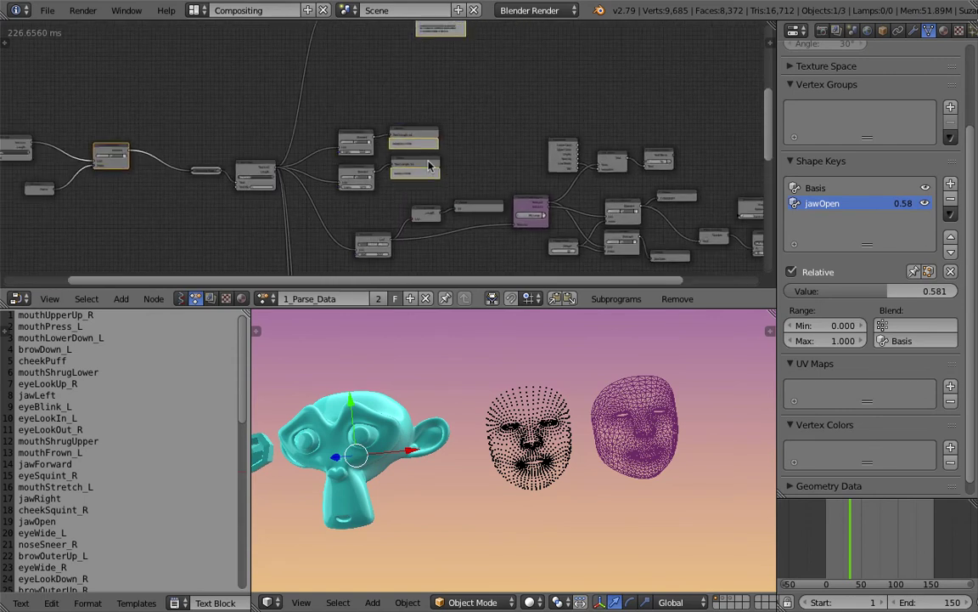
{"action": "scroll", "coordinate": [430, 166], "scroll_direction": "up", "scroll_amount": 2}
{"action": "middle_click_drag", "start_coordinate": [441, 164], "coordinate": [404, 185]}
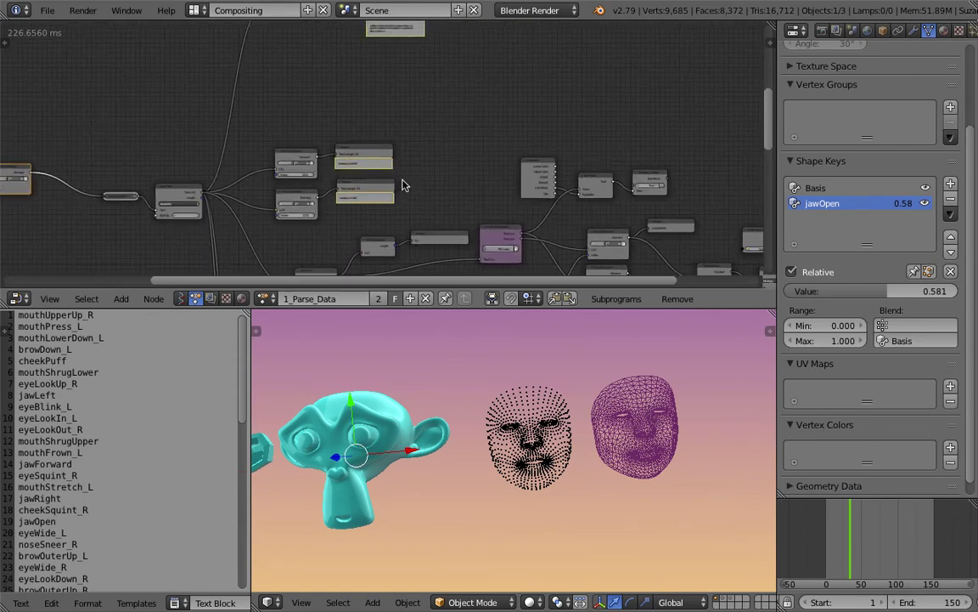
Select the dotted face, show the 3D view in wireframe shading, and clear the selection
{"action": "scroll", "coordinate": [497, 375], "scroll_direction": "up", "scroll_amount": 3}
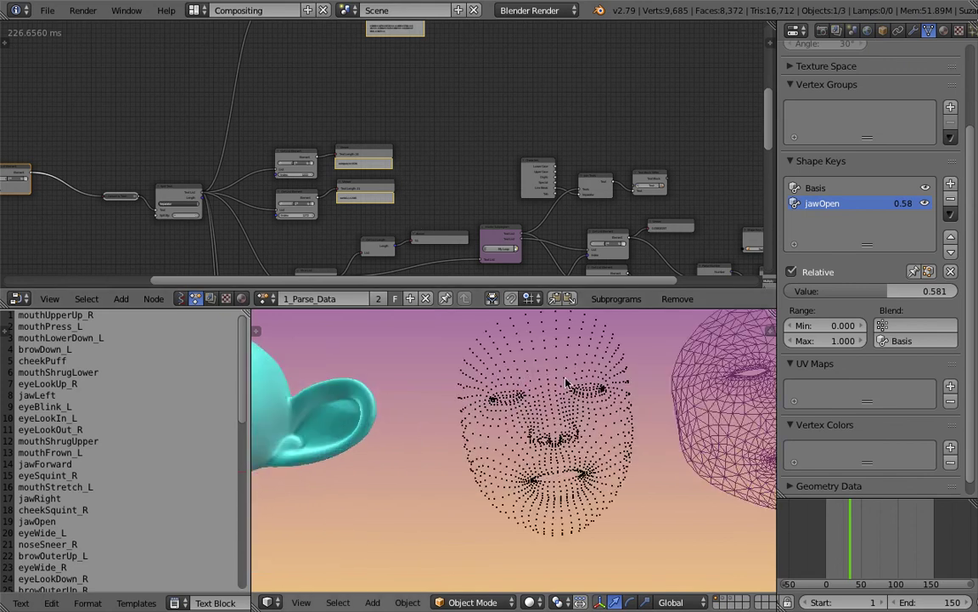
{"action": "right_click", "coordinate": [560, 382]}
{"action": "scroll", "coordinate": [527, 380], "scroll_direction": "down", "scroll_amount": 1}
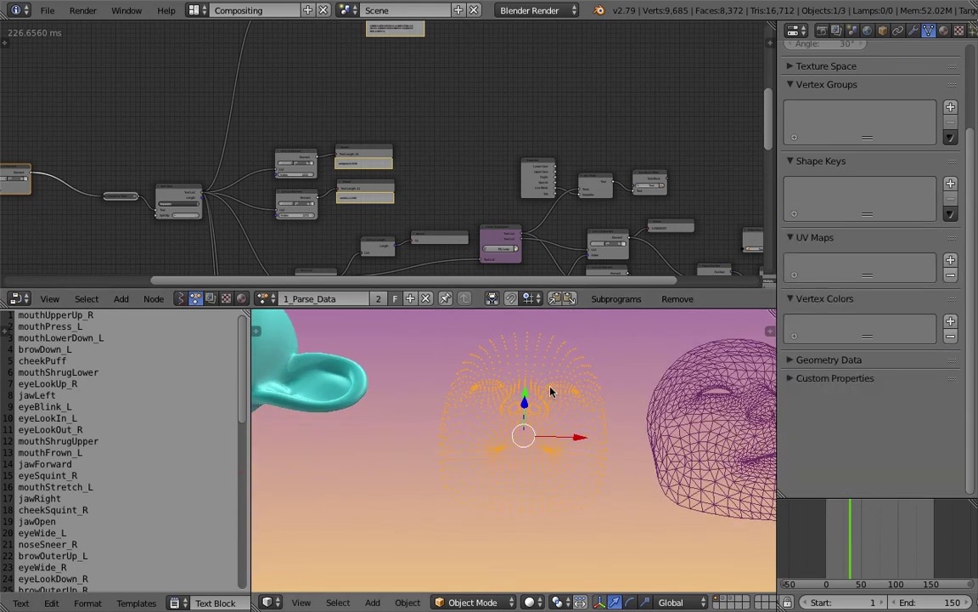
{"action": "scroll", "coordinate": [535, 442], "scroll_direction": "down", "scroll_amount": 2}
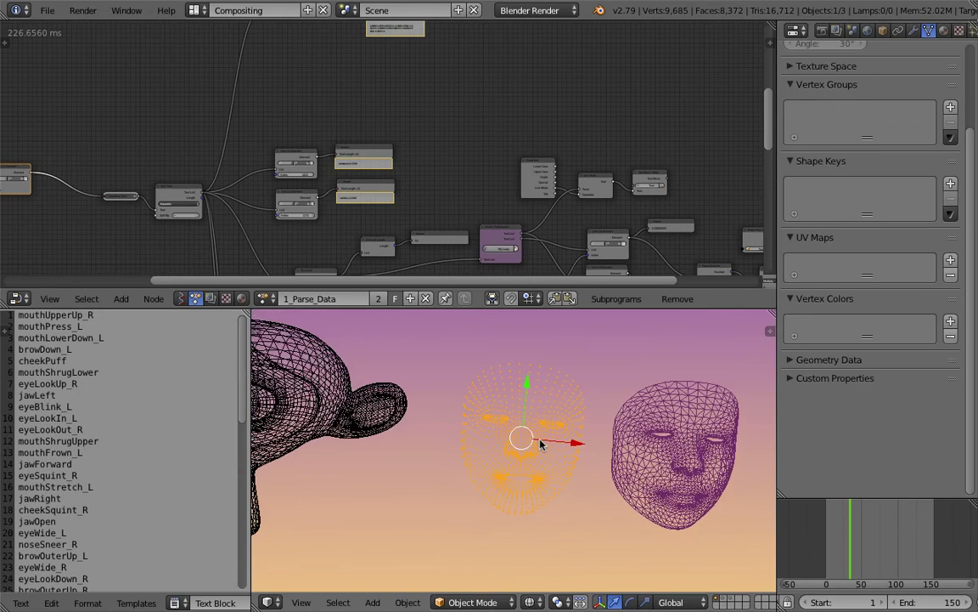
{"action": "key", "text": "a"}
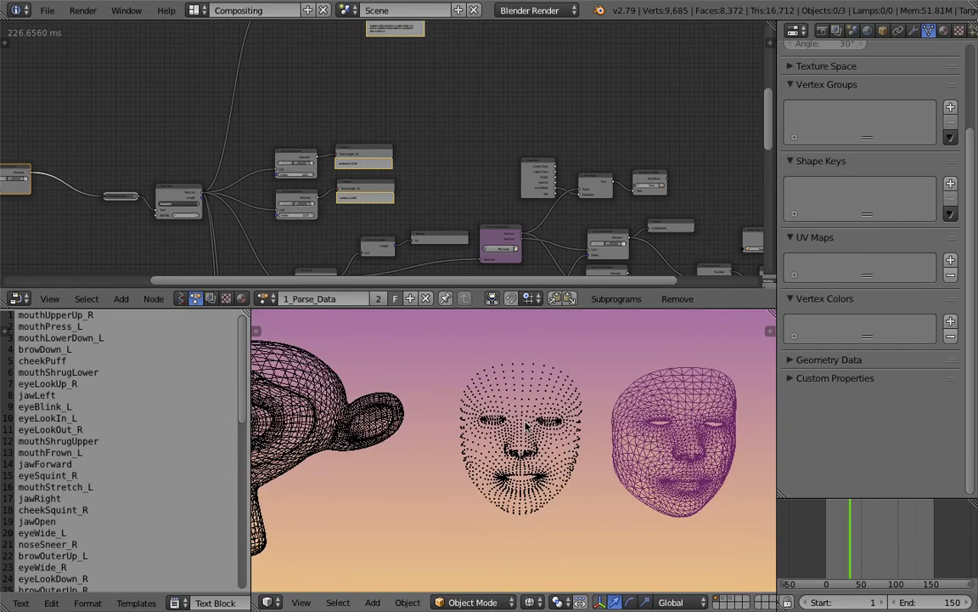
{"action": "scroll", "coordinate": [526, 429], "scroll_direction": "up", "scroll_amount": 2}
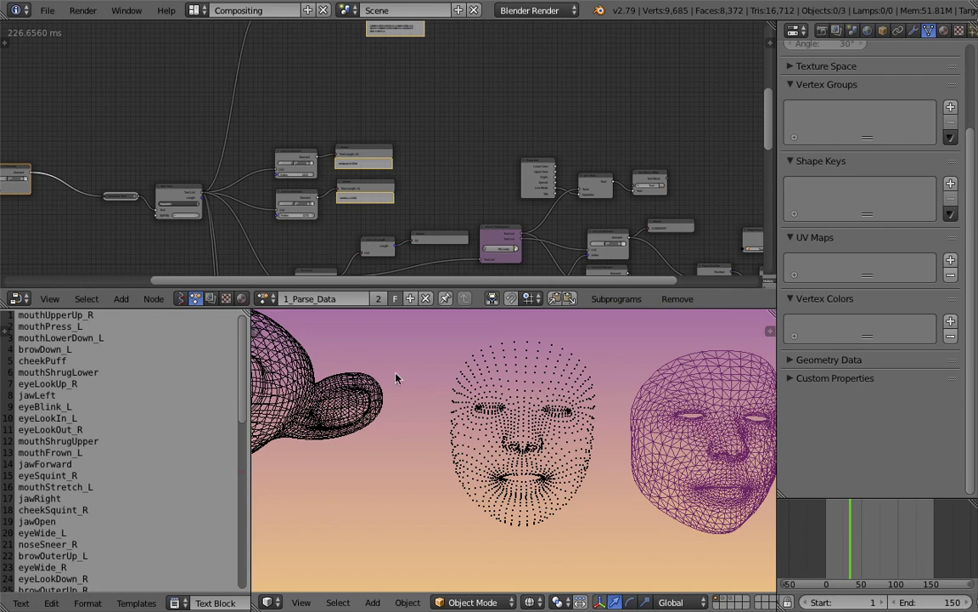
{"action": "scroll", "coordinate": [461, 174], "scroll_direction": "down", "scroll_amount": 1}
{"action": "middle_click_drag", "start_coordinate": [468, 161], "coordinate": [491, 140]}
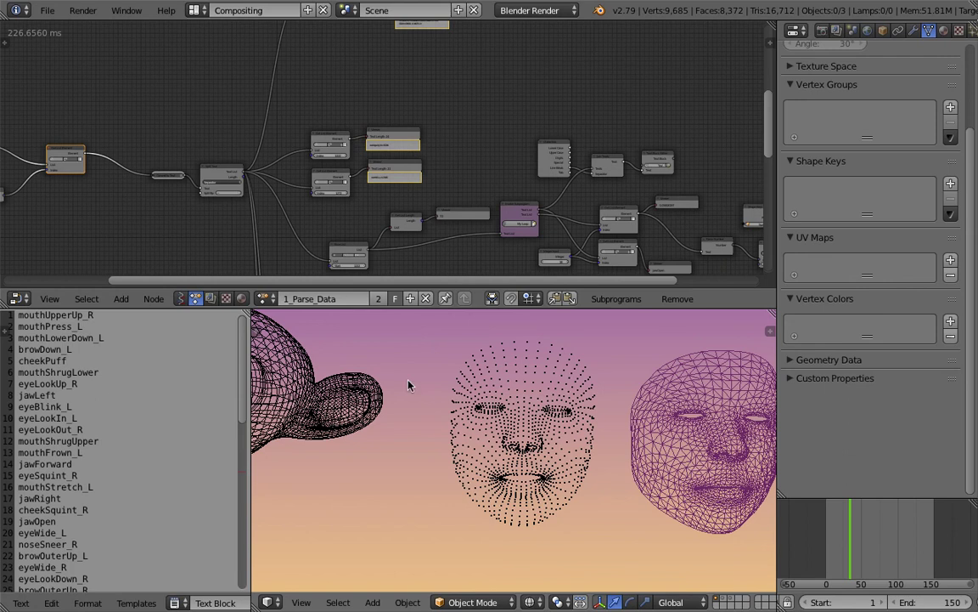
Highlight a block of names further down the shape key list, clear it, and return to the list's start
{"action": "scroll", "coordinate": [216, 346], "scroll_direction": "down", "scroll_amount": 9}
{"action": "left_click_drag", "start_coordinate": [18, 418], "coordinate": [162, 499]}
{"action": "left_click_drag", "start_coordinate": [178, 555], "coordinate": [140, 399]}
{"action": "scroll", "coordinate": [157, 434], "scroll_direction": "up", "scroll_amount": 10}
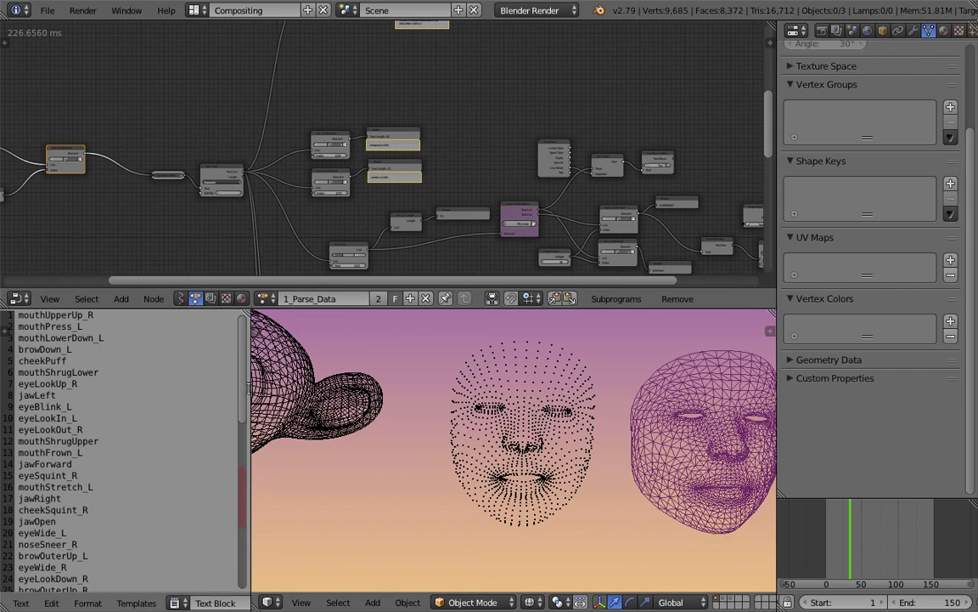
Enlarge the 3D view by narrowing the text editor and reducing the node editor's height
{"action": "left_click_drag", "start_coordinate": [248, 387], "coordinate": [164, 388]}
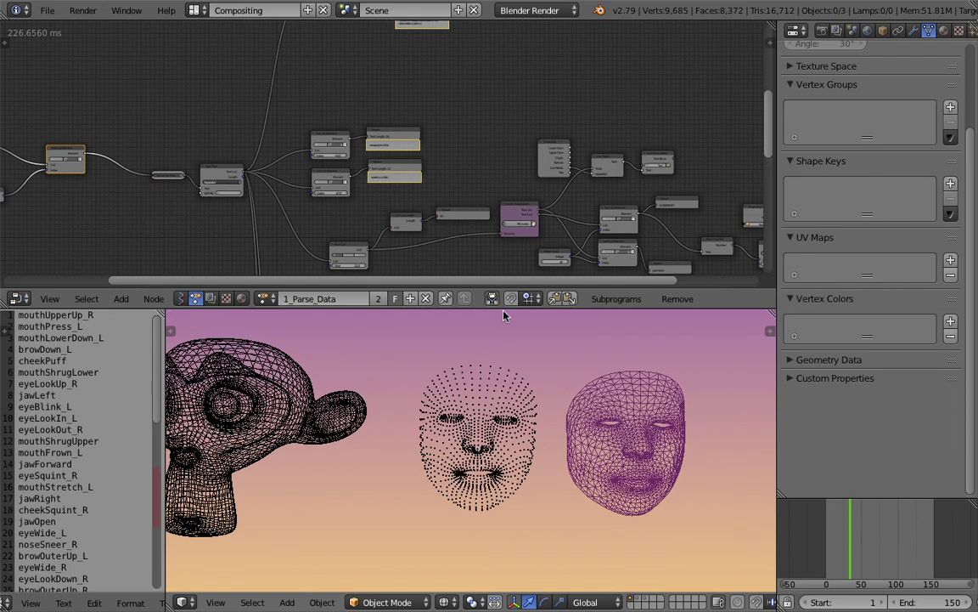
{"action": "left_click_drag", "start_coordinate": [505, 309], "coordinate": [508, 256]}
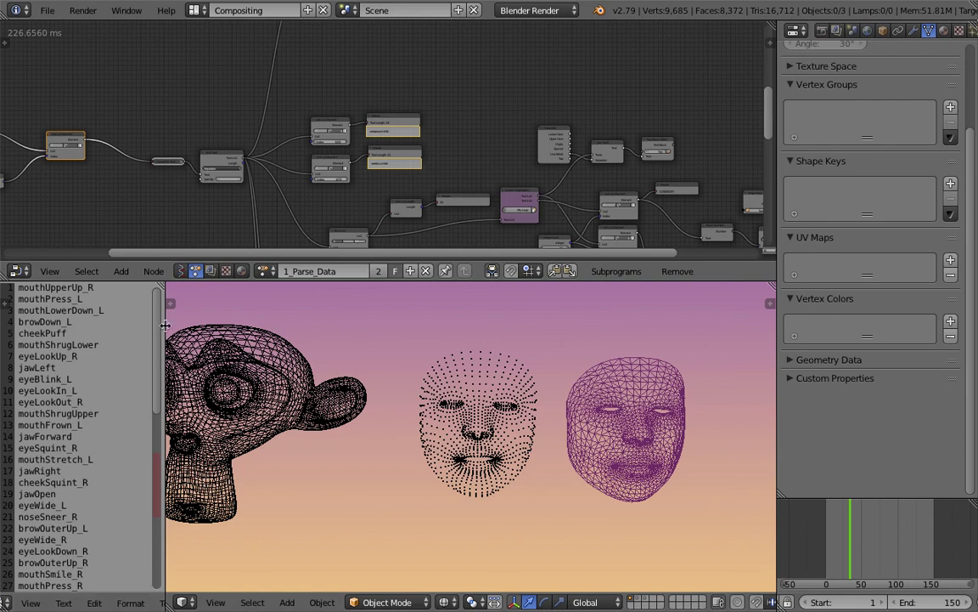
{"action": "left_click_drag", "start_coordinate": [163, 324], "coordinate": [169, 324]}
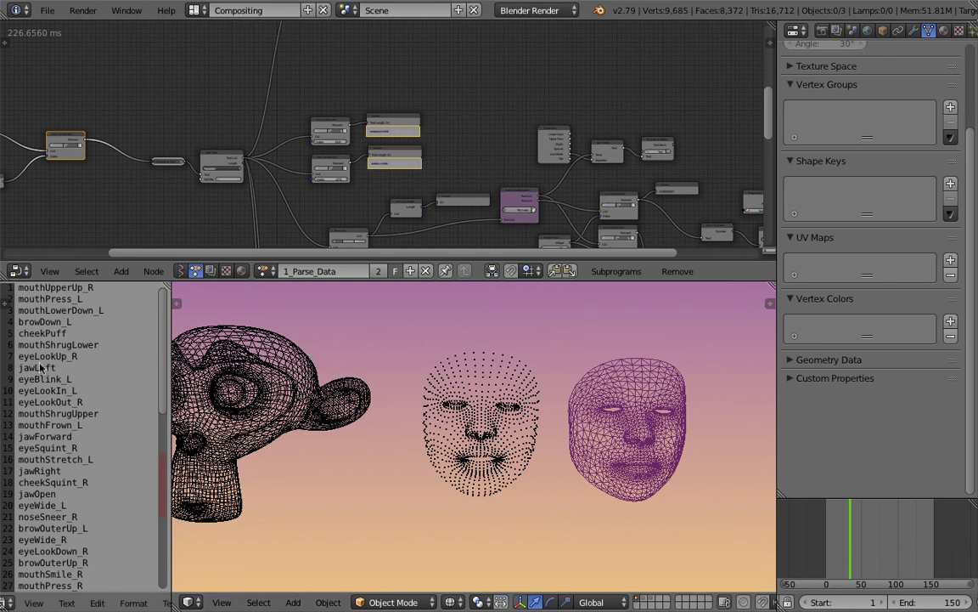
Highlight several names starting around eyeBlink_L, and place the text cursor at the end of mouthShrugUpper
{"action": "left_click_drag", "start_coordinate": [90, 384], "coordinate": [106, 436]}
{"action": "left_click", "coordinate": [118, 416]}
{"action": "left_click_drag", "start_coordinate": [166, 384], "coordinate": [167, 401]}
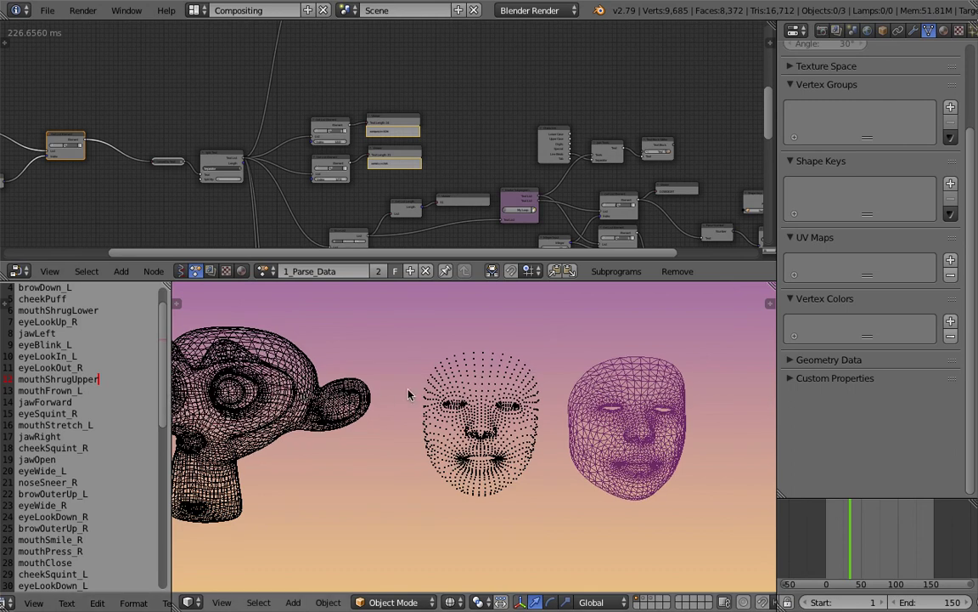
Select the dotted face and examine it from different angles beside the monkey heads and the wireframe face
{"action": "scroll", "coordinate": [434, 354], "scroll_direction": "up", "scroll_amount": 2}
{"action": "right_click", "coordinate": [488, 391]}
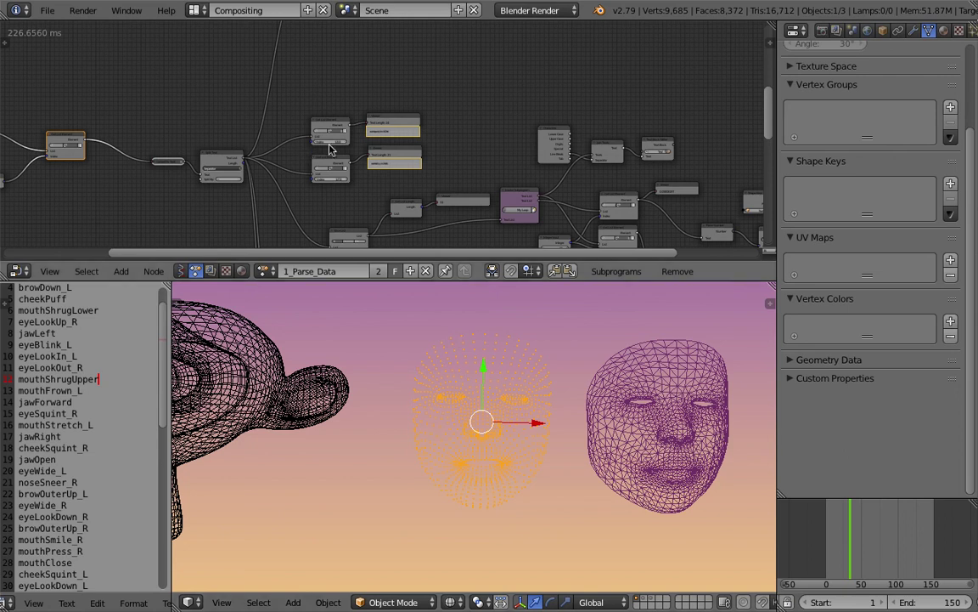
{"action": "scroll", "coordinate": [332, 149], "scroll_direction": "down", "scroll_amount": 3}
{"action": "scroll", "coordinate": [344, 154], "scroll_direction": "up", "scroll_amount": 1}
{"action": "scroll", "coordinate": [348, 155], "scroll_direction": "up", "scroll_amount": 2}
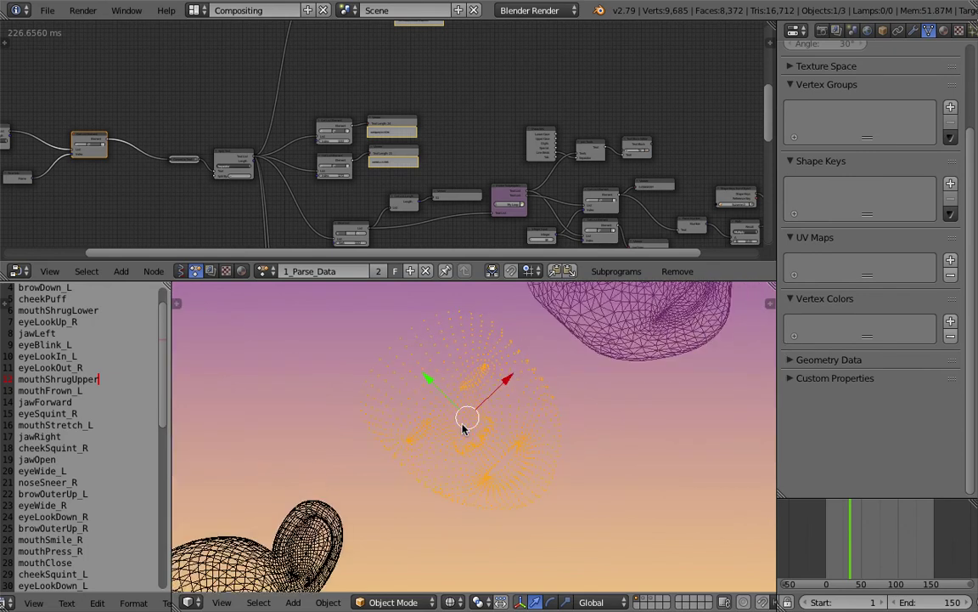
{"action": "scroll", "coordinate": [556, 416], "scroll_direction": "down", "scroll_amount": 5}
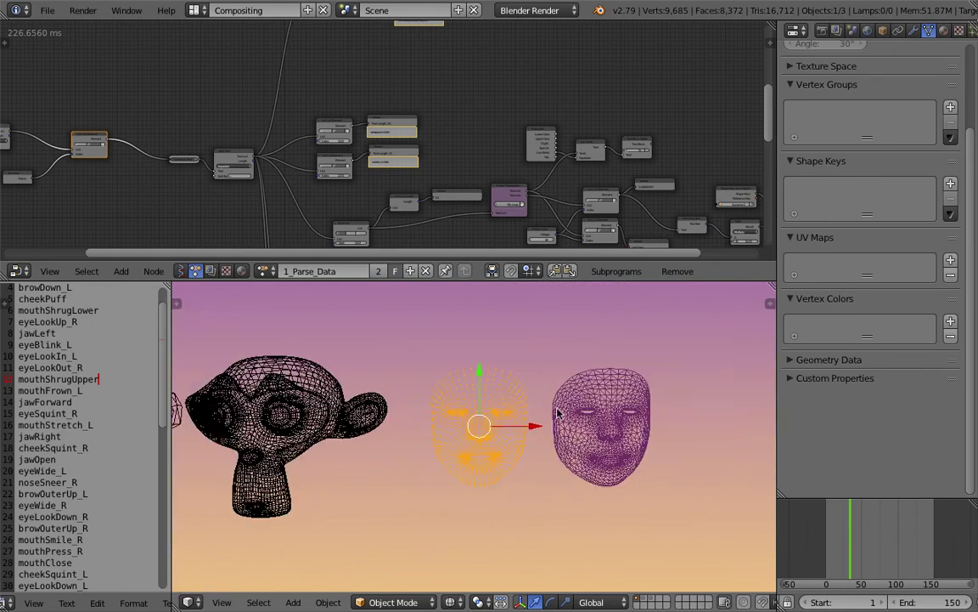
{"action": "middle_click_drag", "start_coordinate": [455, 424], "coordinate": [528, 416], "text": "shift"}
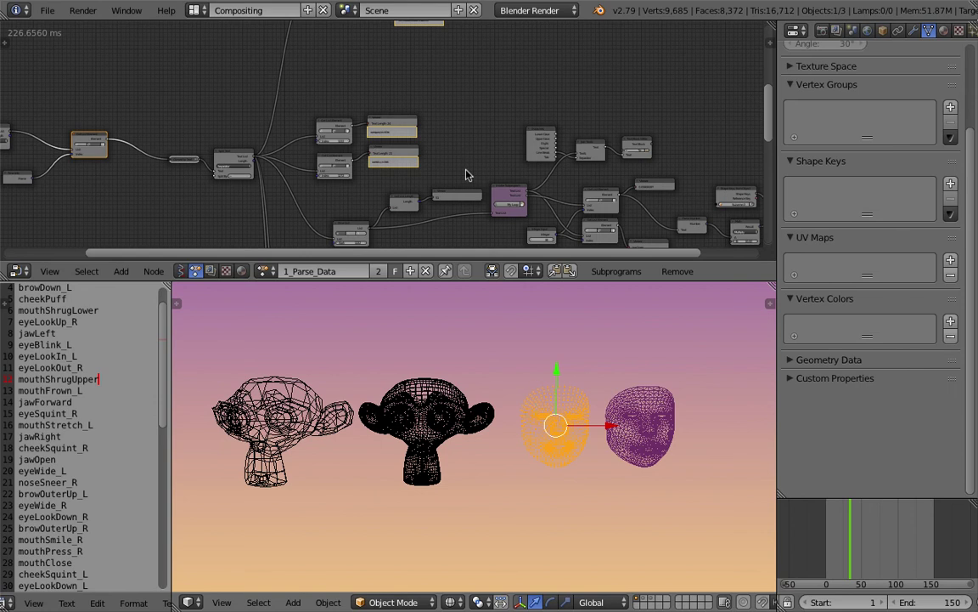
Select the smooth monkey head and switch the 3D view back to solid shading
{"action": "middle_click_drag", "start_coordinate": [410, 84], "coordinate": [490, 90], "text": "ctrl"}
{"action": "scroll", "coordinate": [486, 95], "scroll_direction": "up", "scroll_amount": 4}
{"action": "scroll", "coordinate": [343, 435], "scroll_direction": "up", "scroll_amount": 3}
{"action": "right_click", "coordinate": [379, 403]}
{"action": "middle_click_drag", "start_coordinate": [409, 397], "coordinate": [442, 406], "text": "shift"}
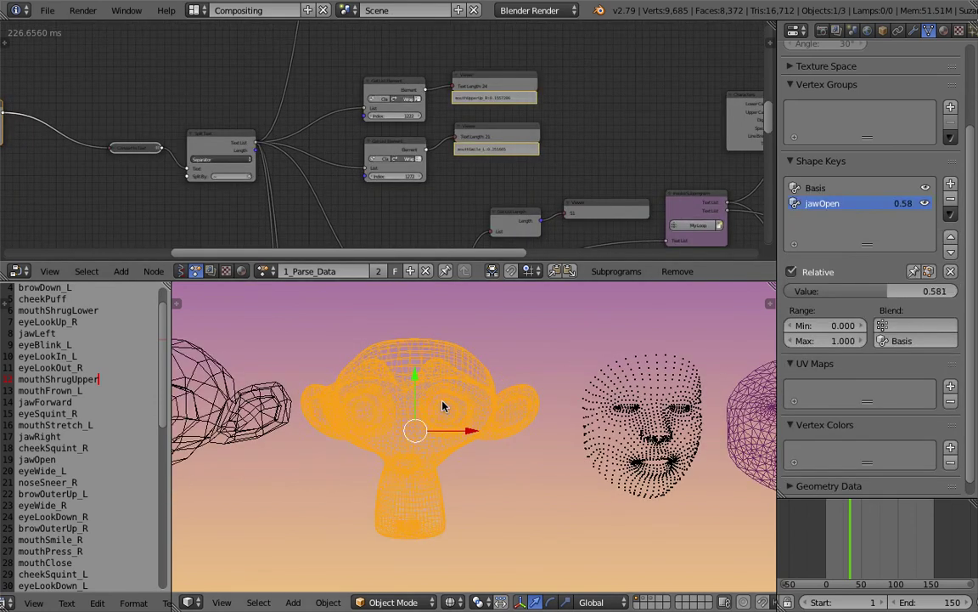
{"action": "key", "text": "z"}
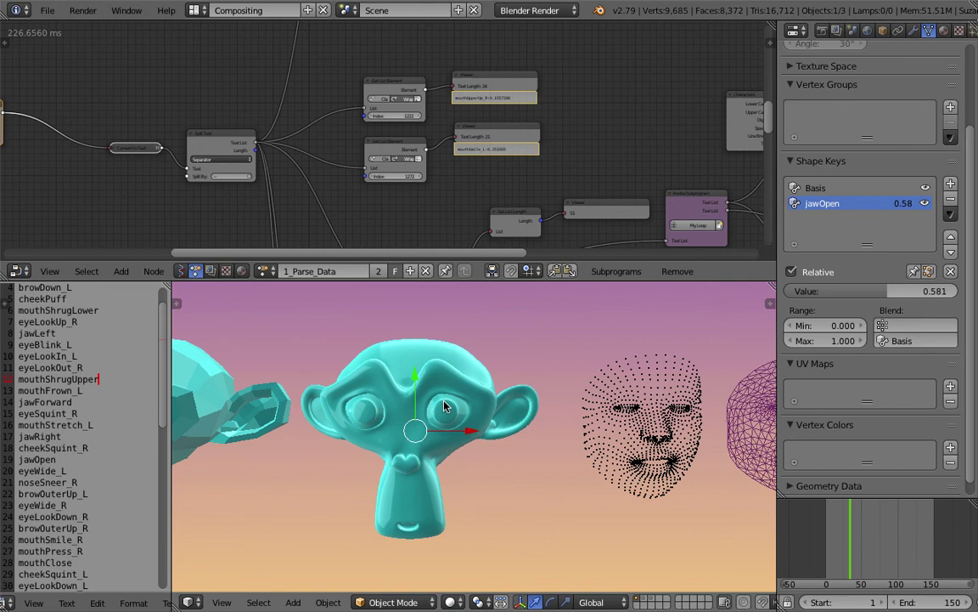
{"action": "key", "text": "r"}
{"action": "key", "text": "r"}
{"action": "right_click", "coordinate": [434, 400]}
Narrow the text editor slightly and fit both monkey heads and both faces into the 3D view
{"action": "middle_click_drag", "start_coordinate": [481, 188], "coordinate": [306, 174]}
{"action": "mouse_move", "coordinate": [415, 171]}
{"action": "middle_mouse_down"}
{"action": "mouse_move", "coordinate": [325, 170]}
{"action": "mouse_move", "coordinate": [429, 167]}
{"action": "middle_mouse_up"}
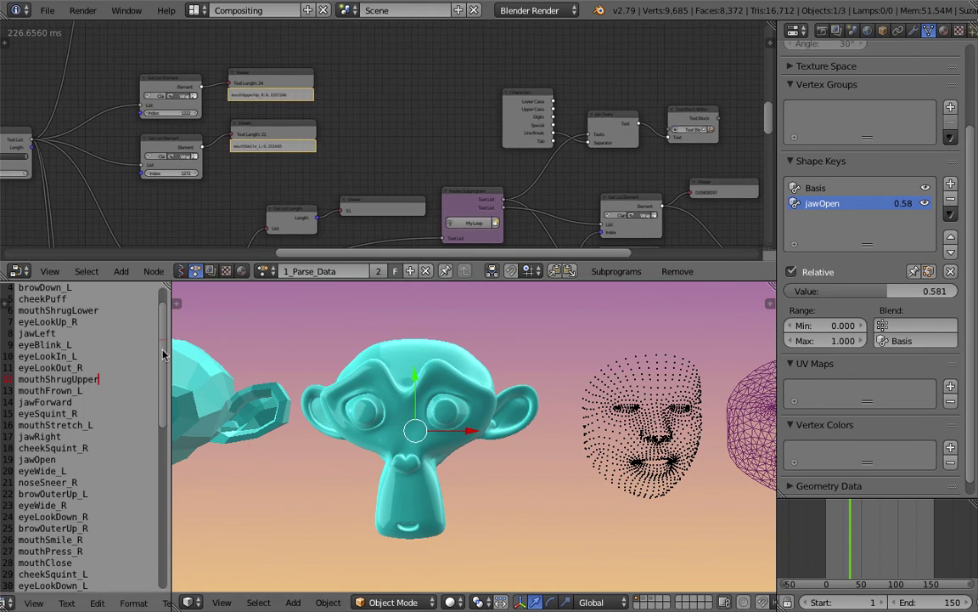
{"action": "scroll", "coordinate": [164, 398], "scroll_direction": "down", "scroll_amount": 3}
{"action": "left_click_drag", "start_coordinate": [164, 397], "coordinate": [153, 318]}
{"action": "scroll", "coordinate": [364, 349], "scroll_direction": "down", "scroll_amount": 2}
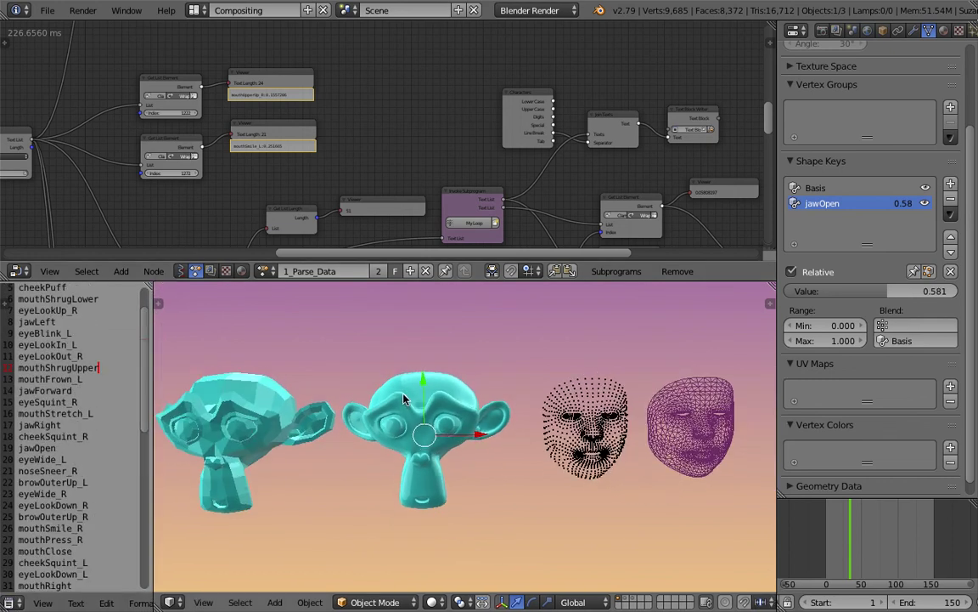